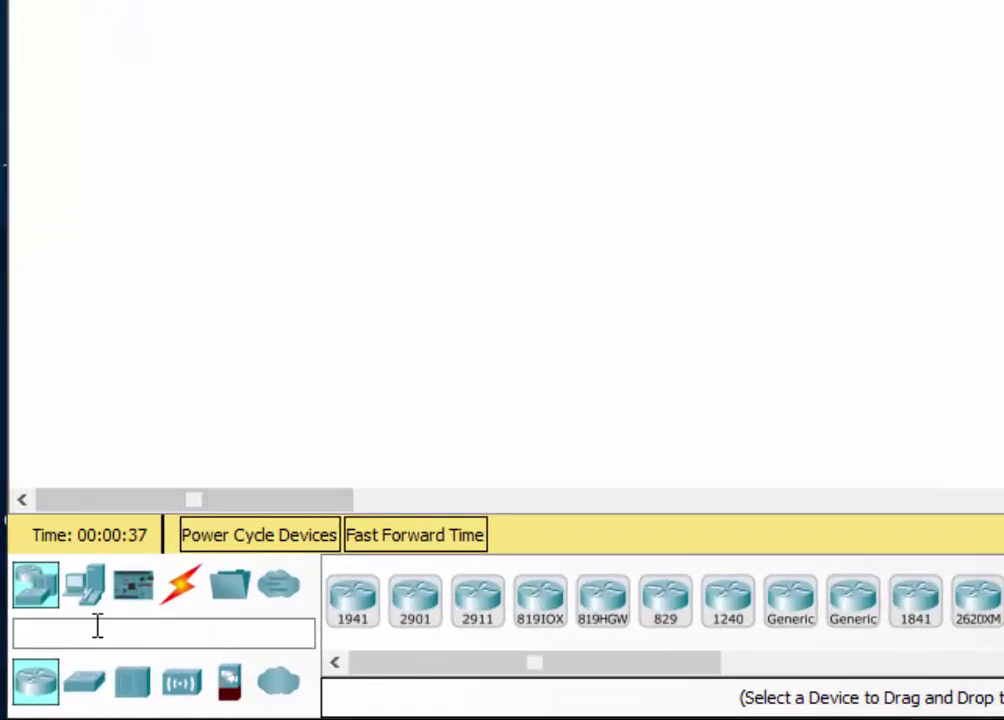
- Add a Motion Detector from End Devices > Home to the workspace
left_click(87, 603)
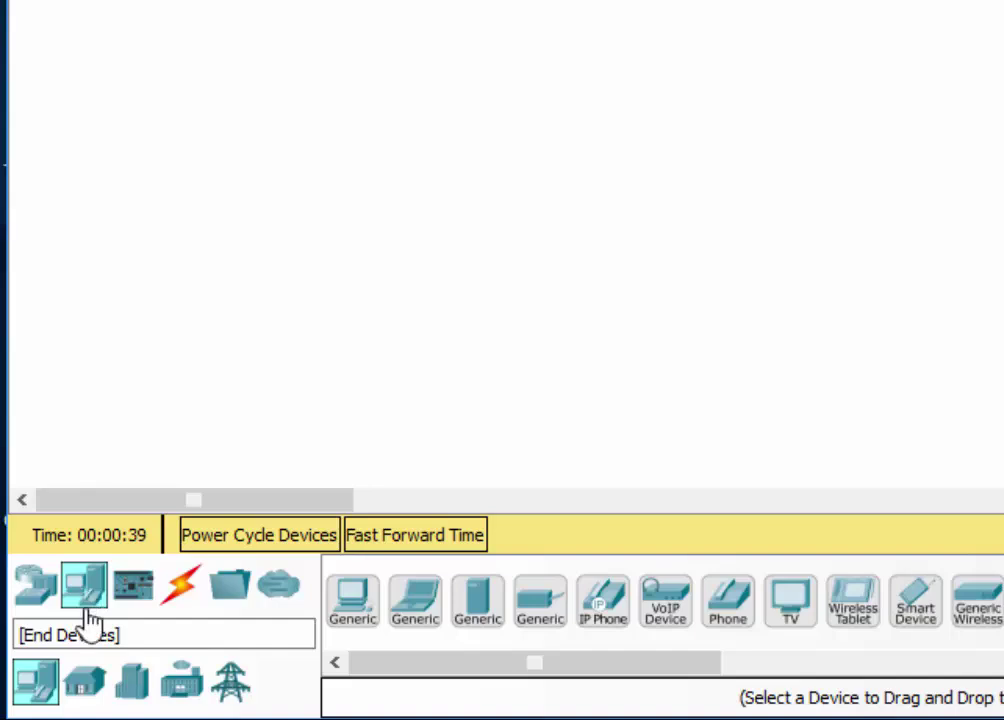
left_click(86, 683)
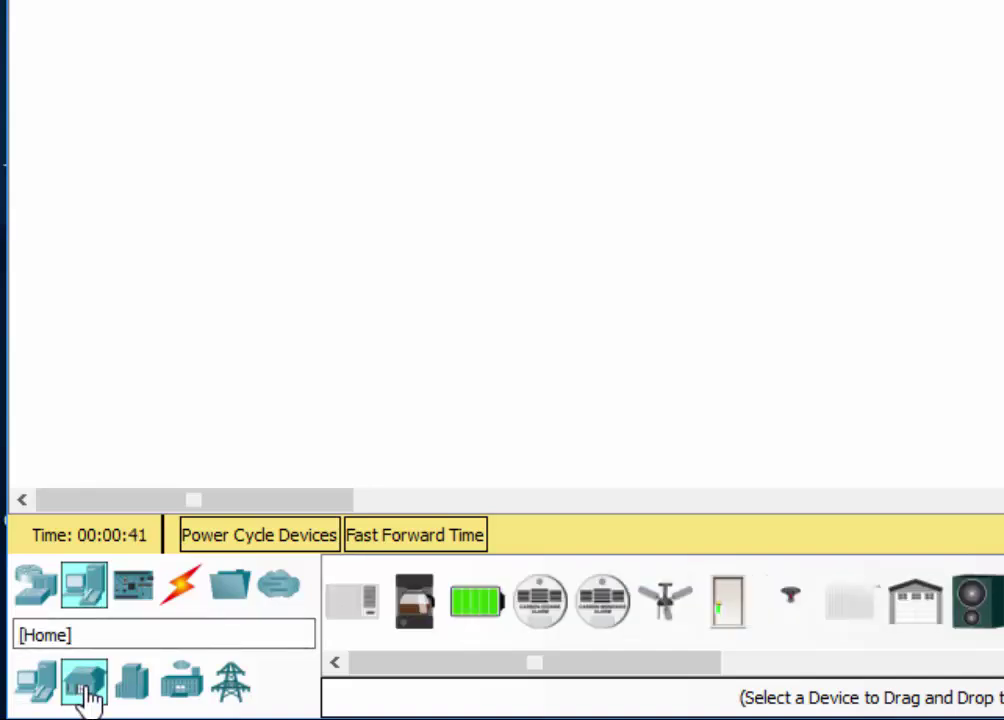
left_click_drag(459, 673, 600, 676)
left_click(845, 607)
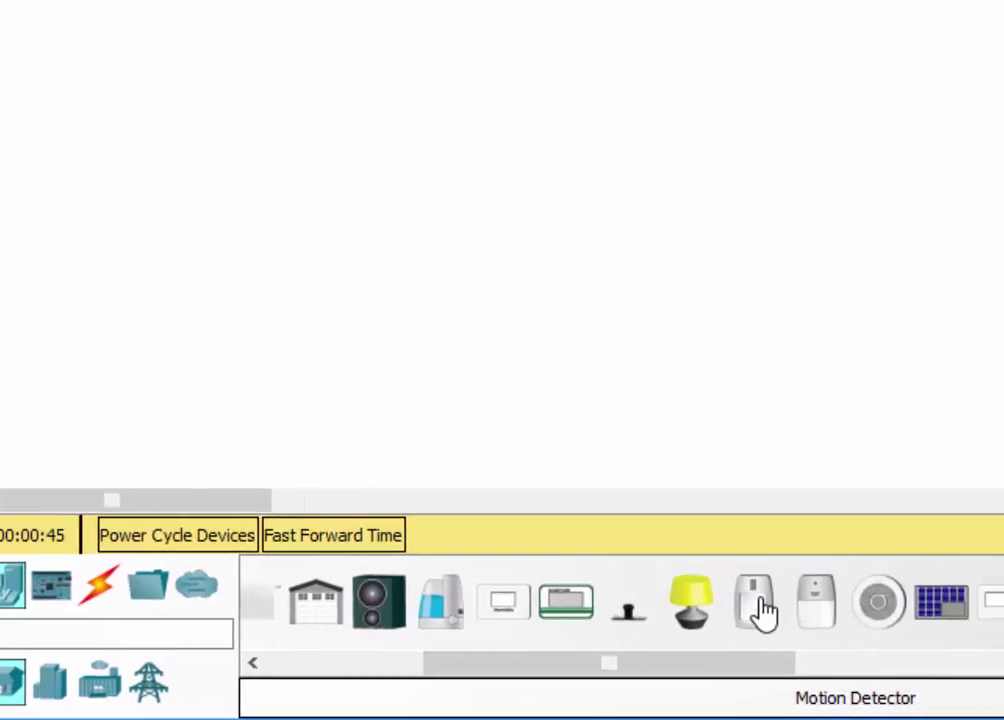
left_click(999, 206)
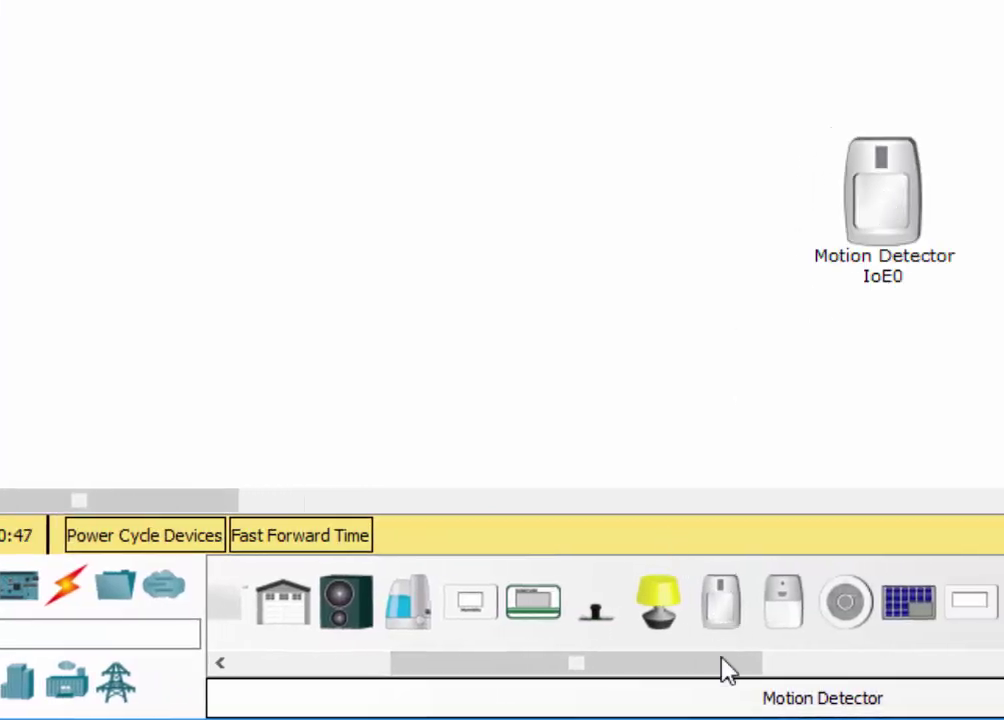
- Add a Webcam to the workspace alongside the Motion Detector
left_click_drag(724, 668, 822, 672)
left_click(766, 602)
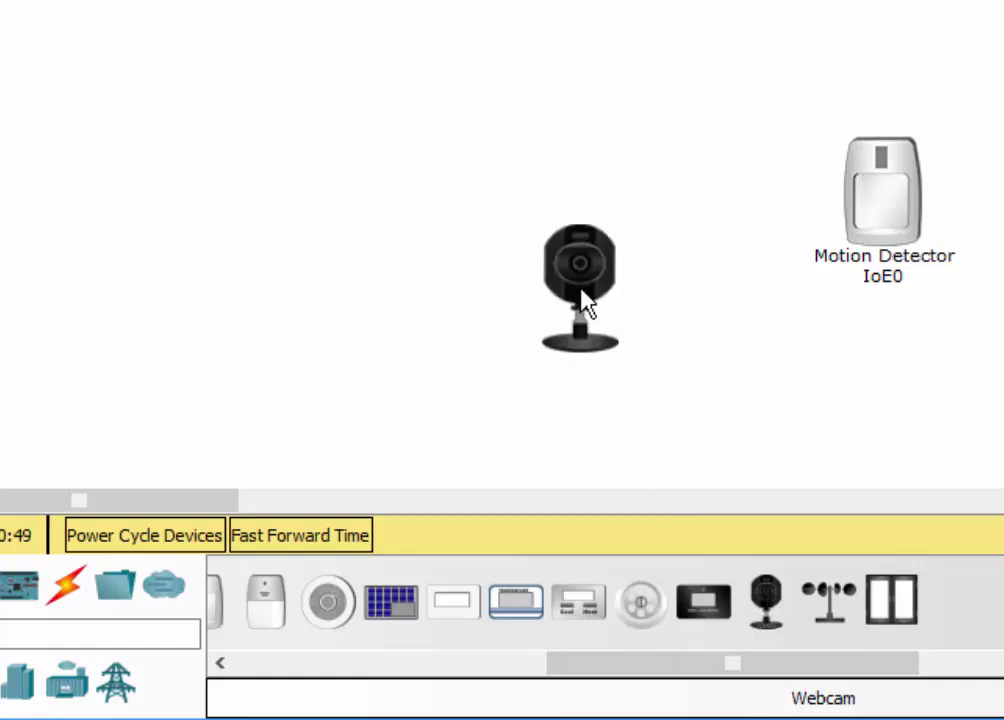
left_click(402, 220)
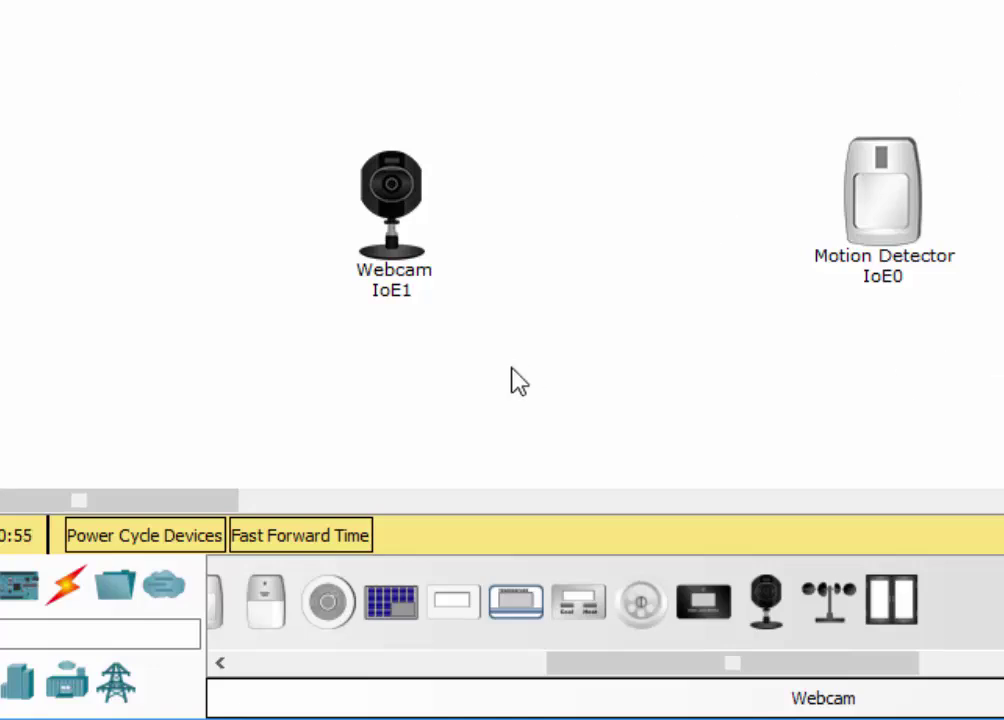
left_click_drag(486, 413, 215, 615)
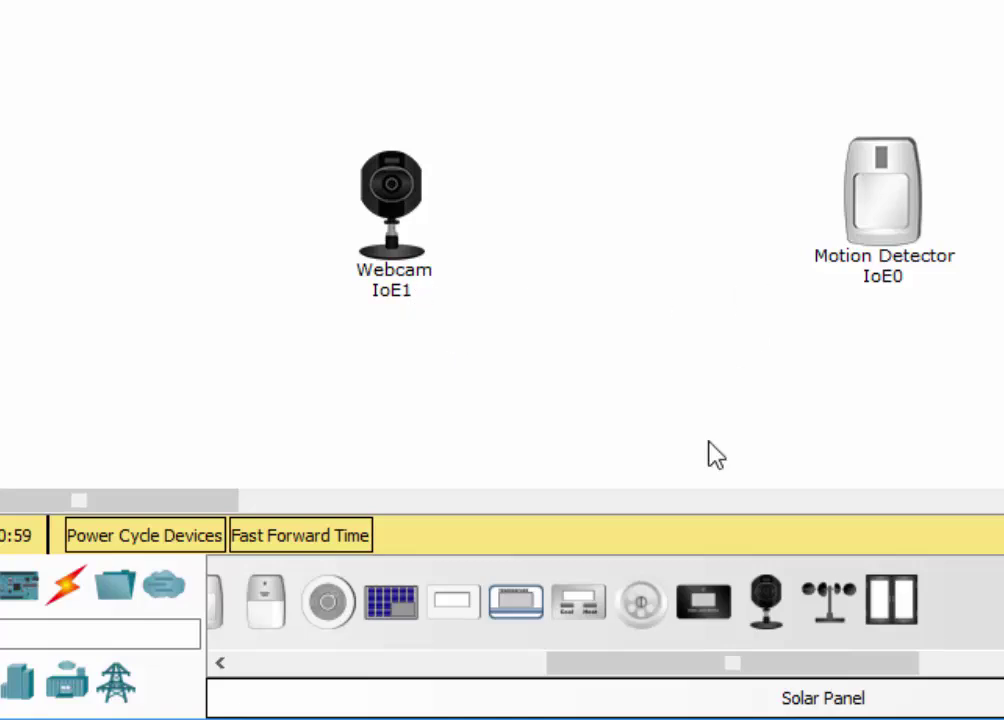
left_click_drag(659, 668, 278, 708)
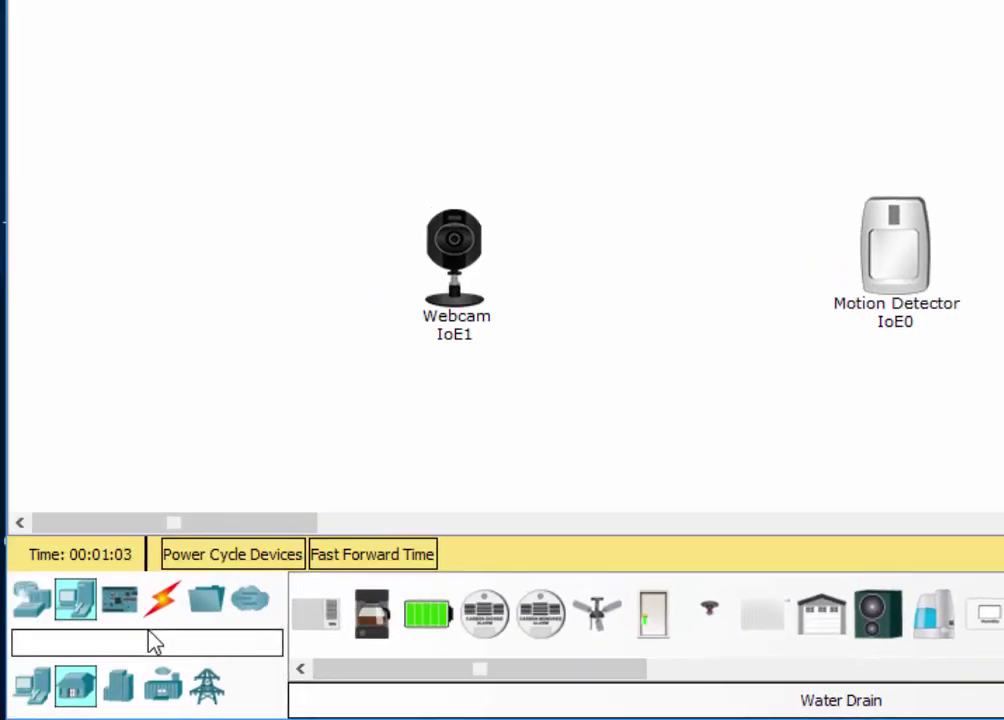
- Place a 2960-24TT switch on the workspace and shift the motion detector slightly
left_click(40, 610)
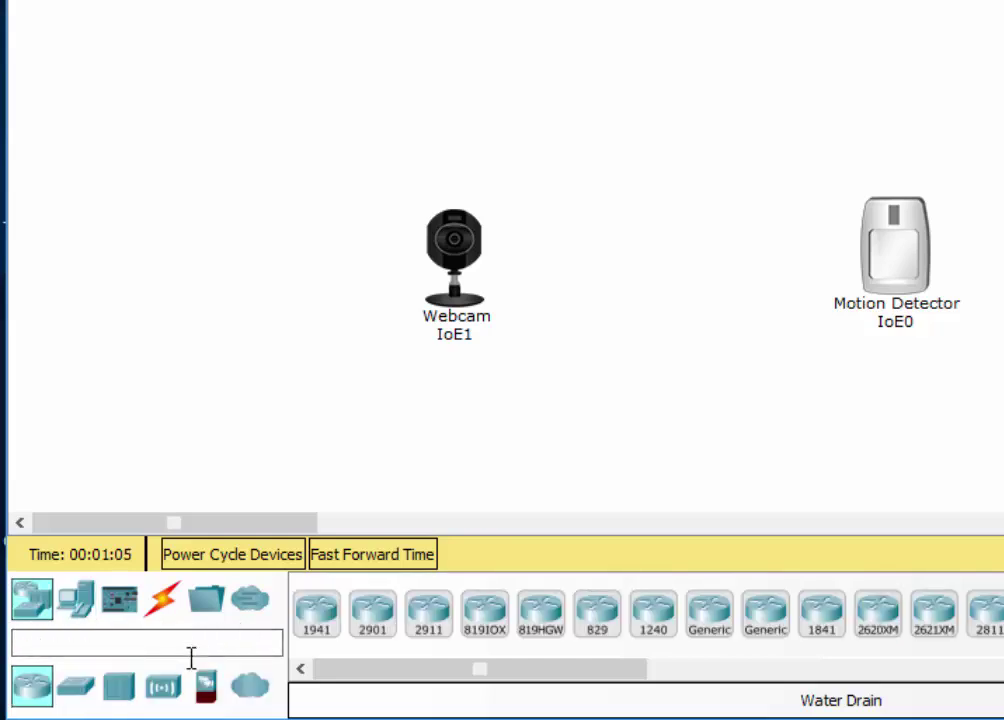
left_click(74, 688)
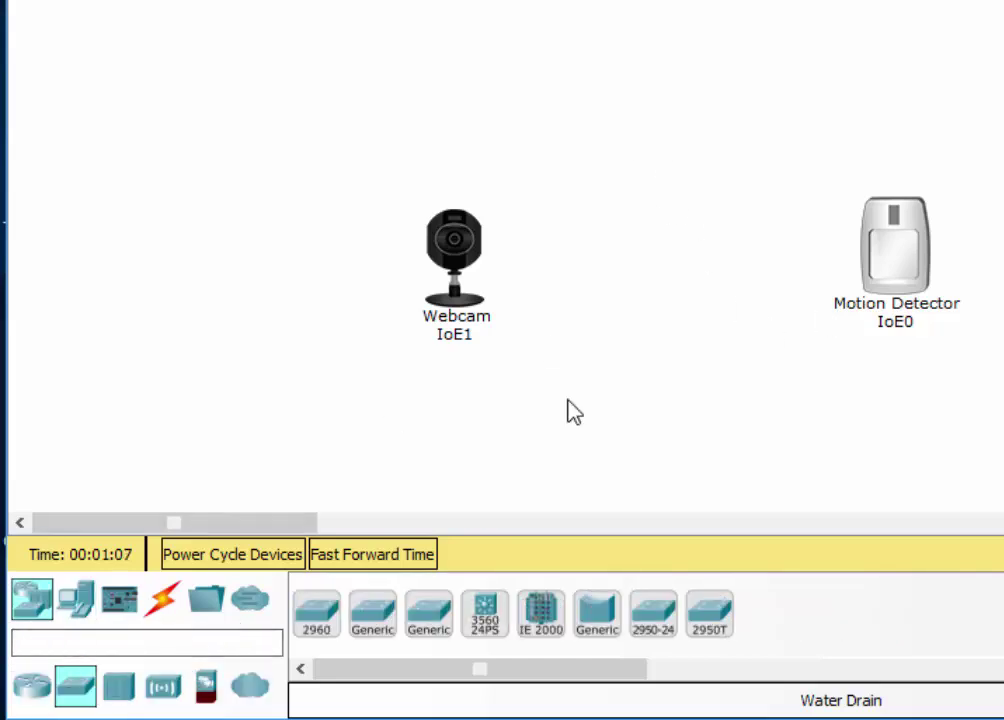
left_click(320, 620)
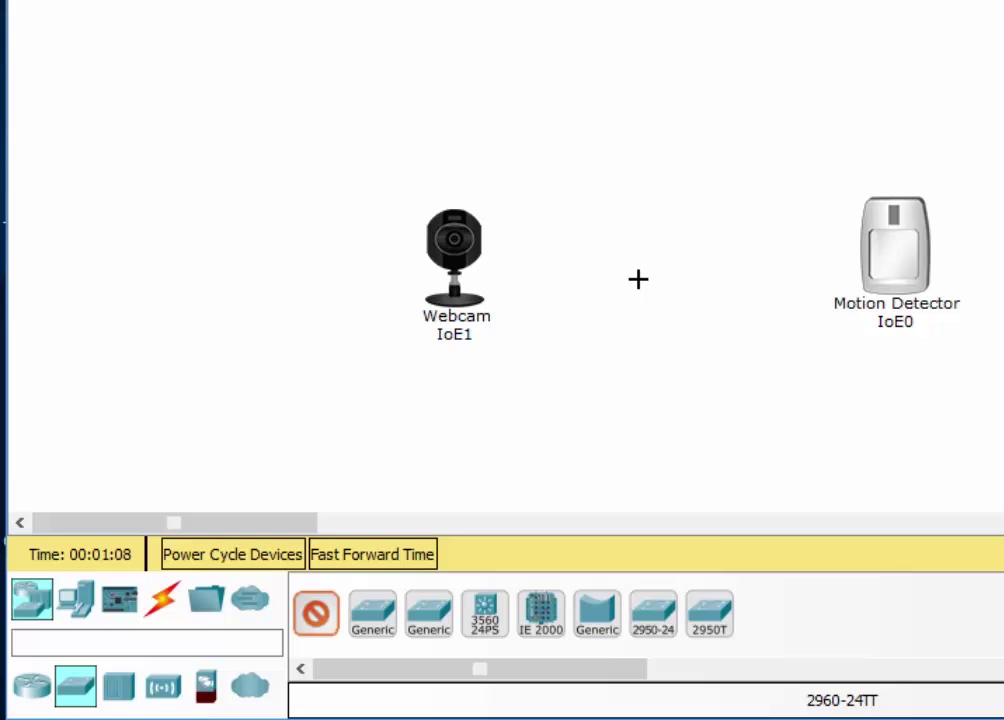
left_click(671, 145)
left_click_drag(919, 253, 905, 265)
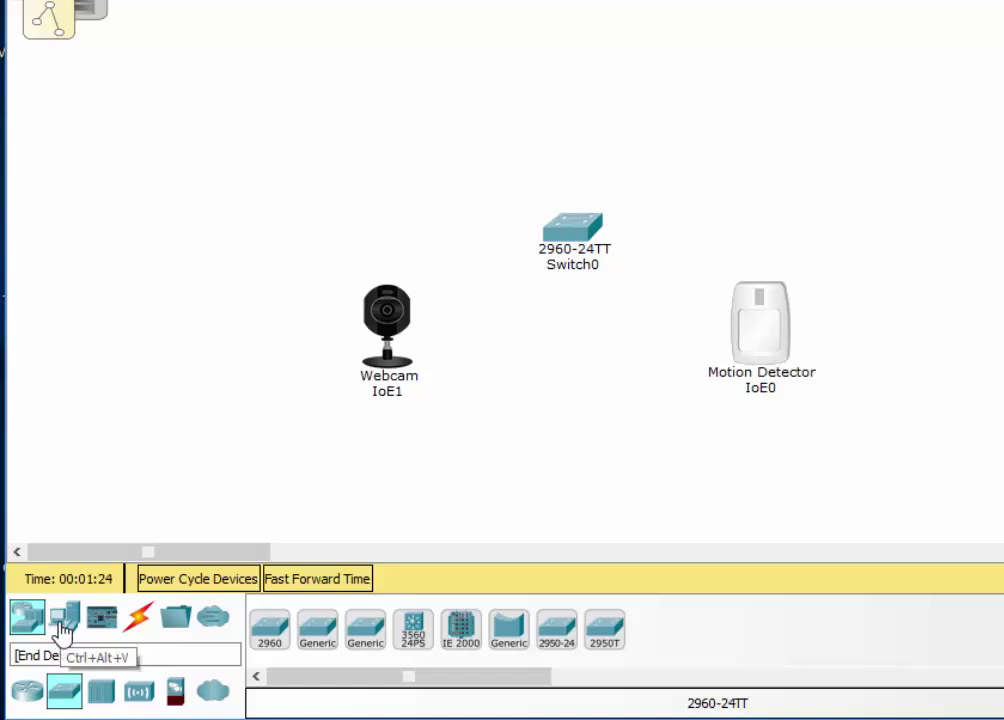
- Add a Server-PT above Switch0 and settle it into position
left_click(62, 627)
left_click_drag(367, 638, 578, 74)
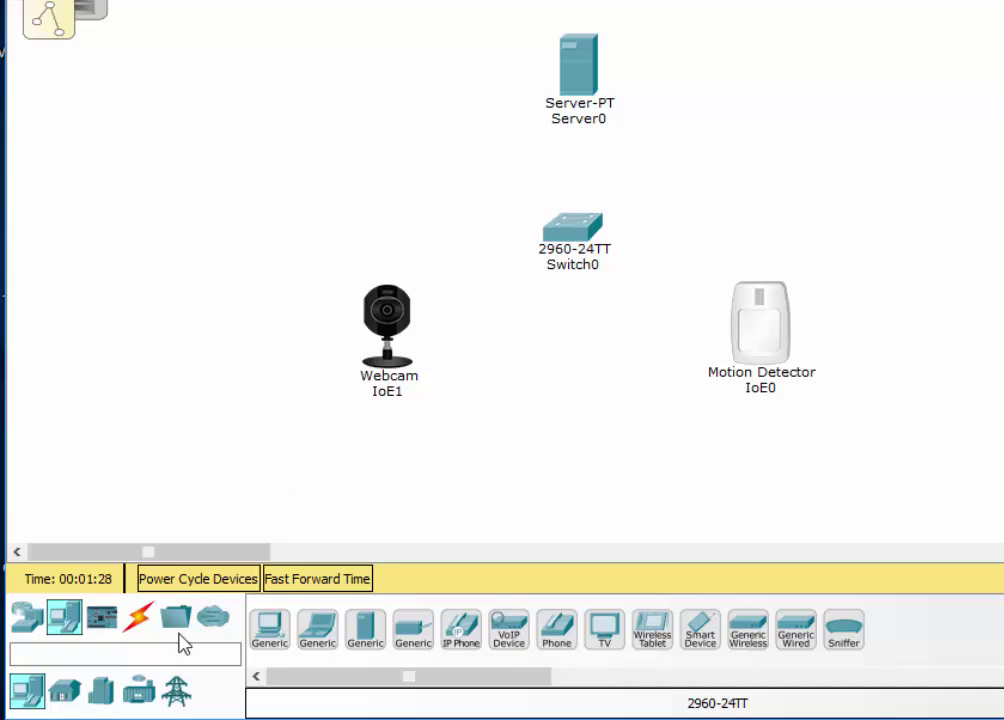
left_click(30, 627)
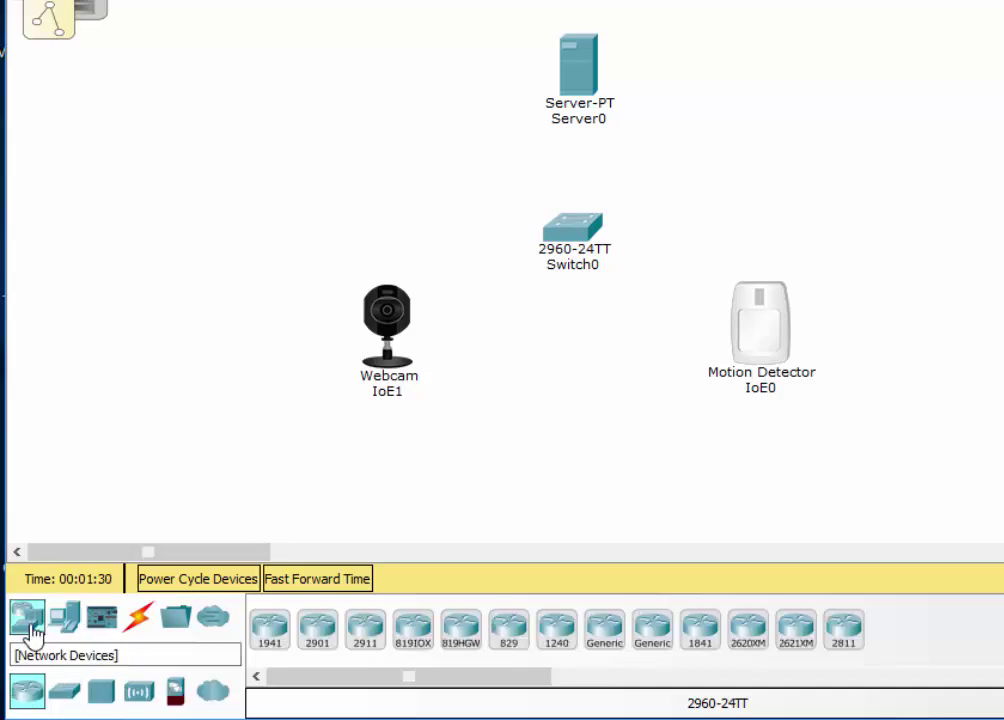
left_click(143, 702)
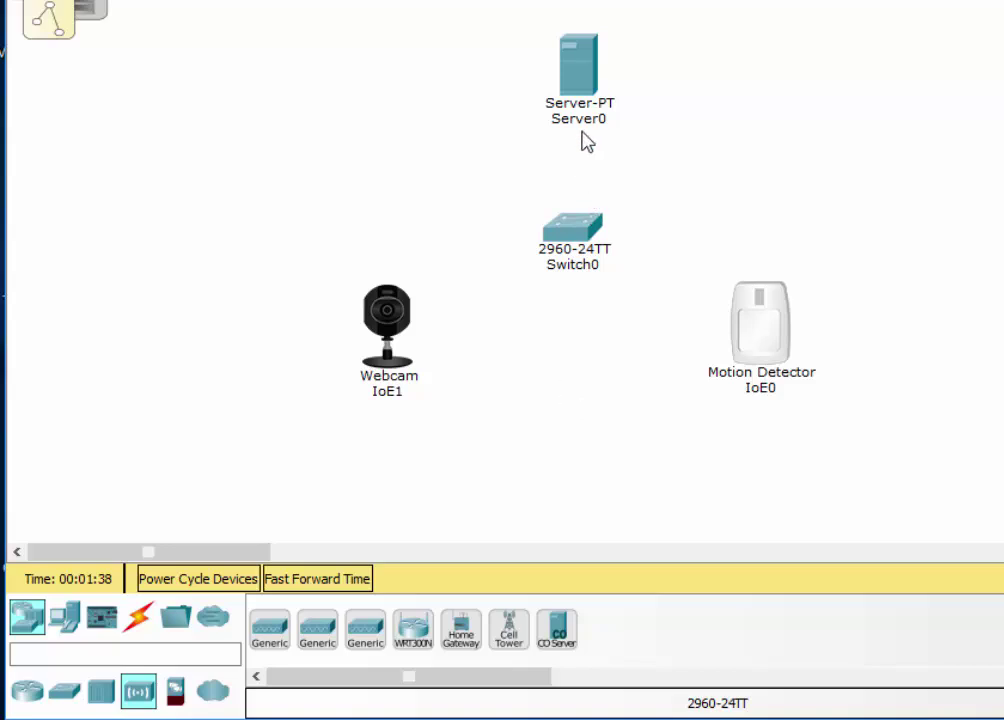
left_click_drag(586, 91, 582, 84)
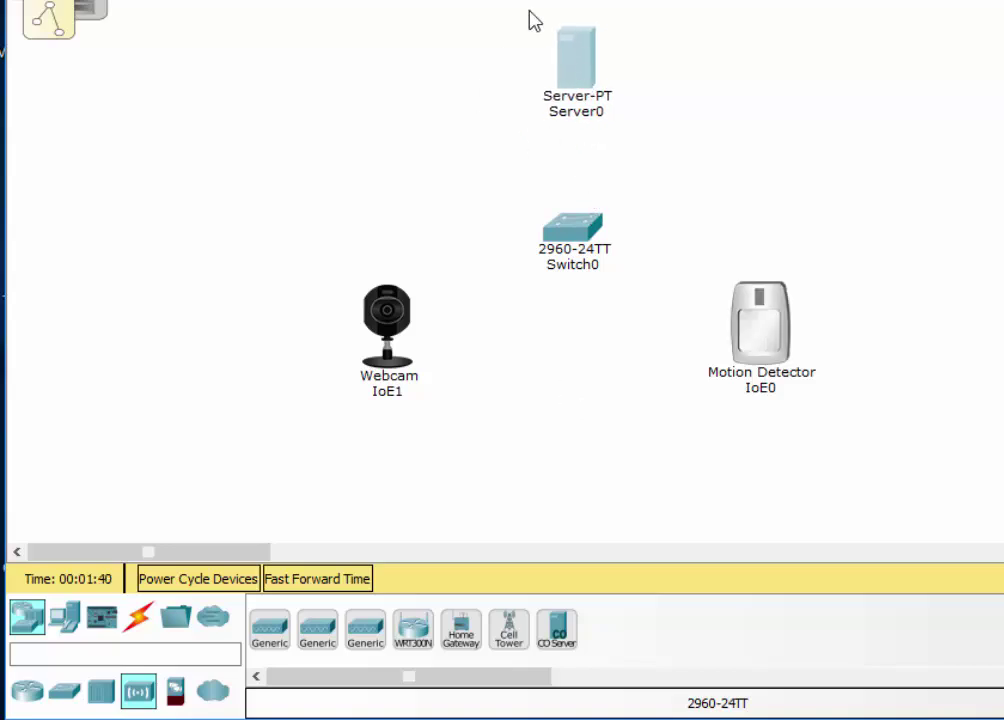
left_click(713, 178)
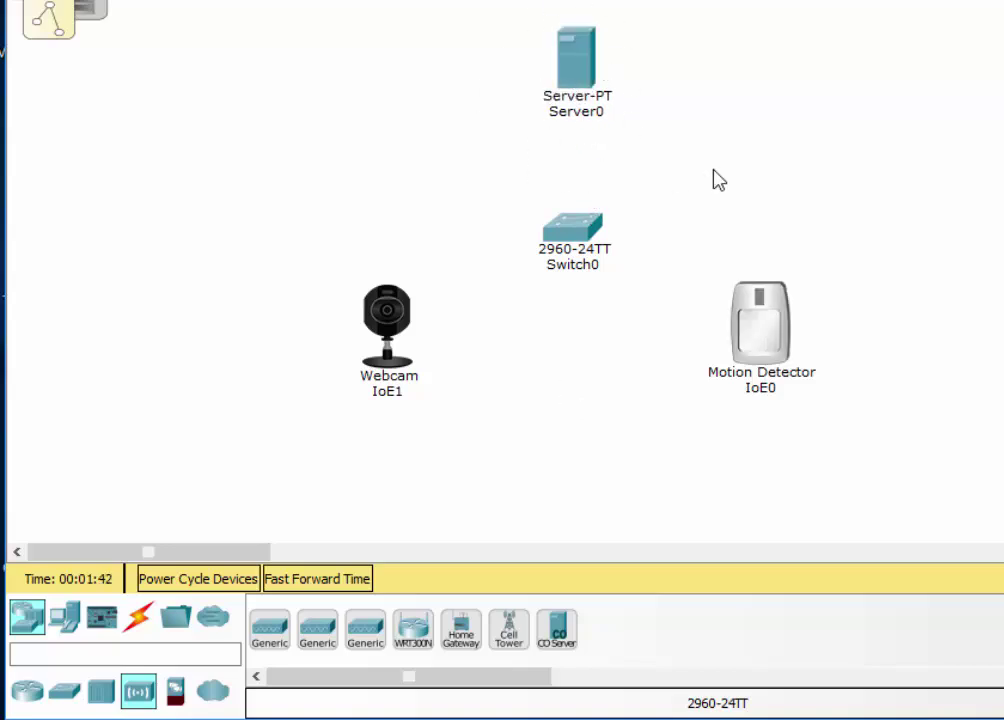
- Cable Switch0 Fa0/13 to Server0 Fa0 with a copper straight-through link
left_click(139, 616)
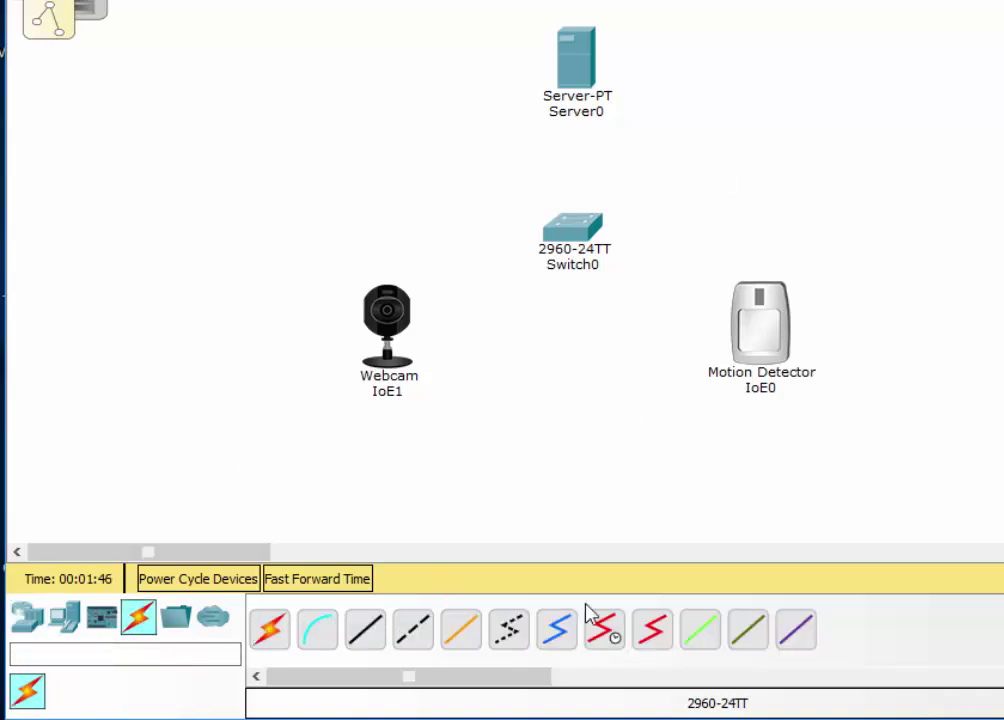
left_click(364, 631)
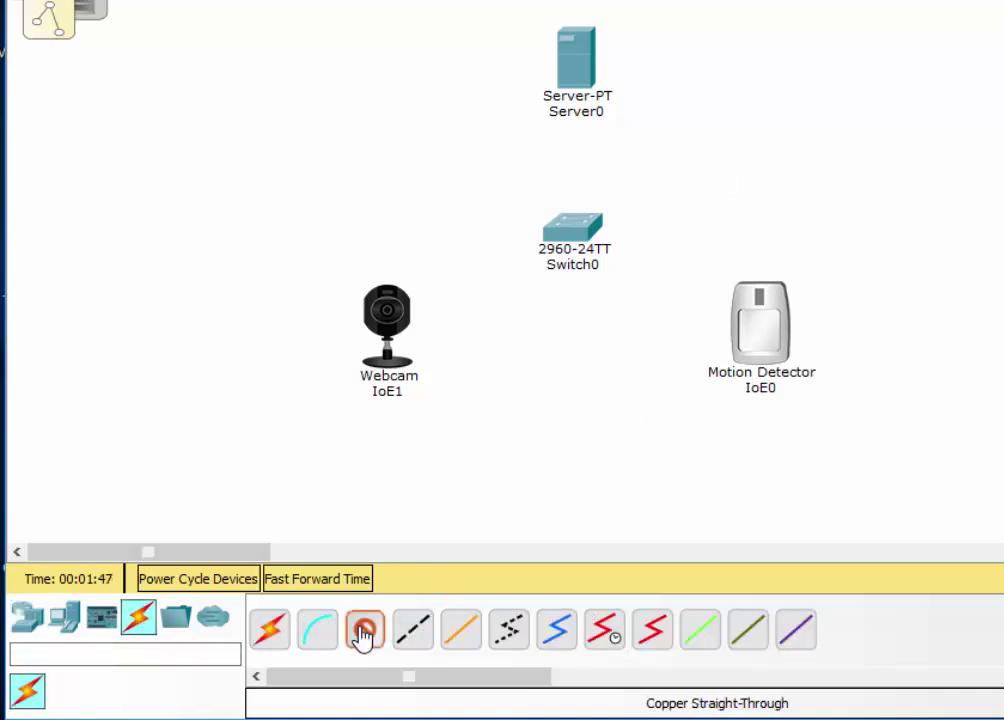
left_click(578, 232)
left_click(587, 210)
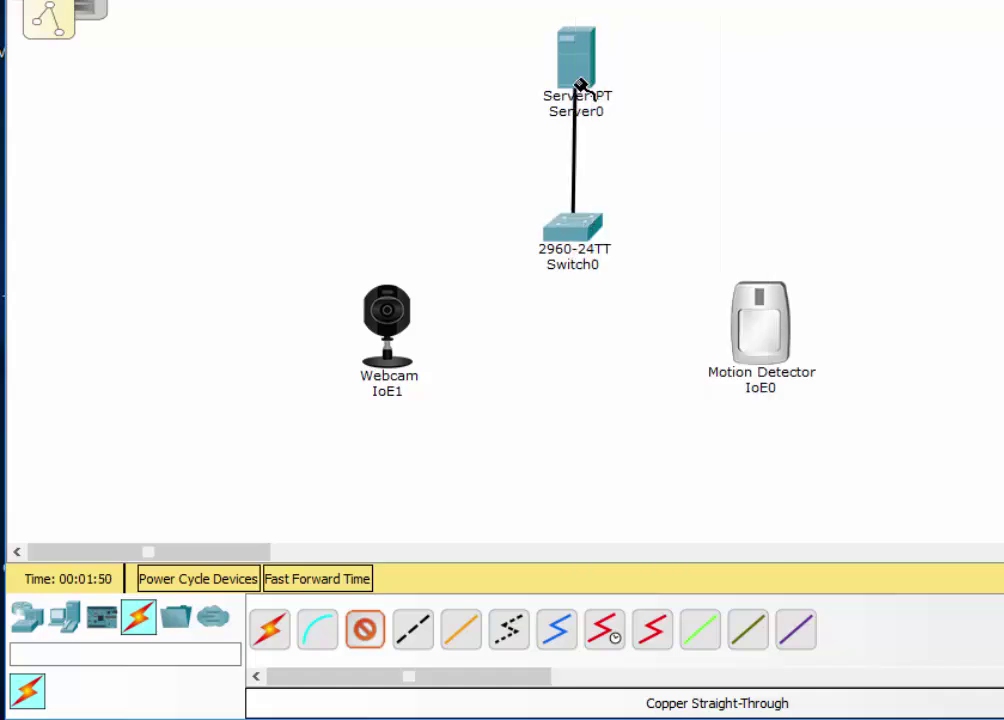
left_click(578, 76)
left_click(610, 82)
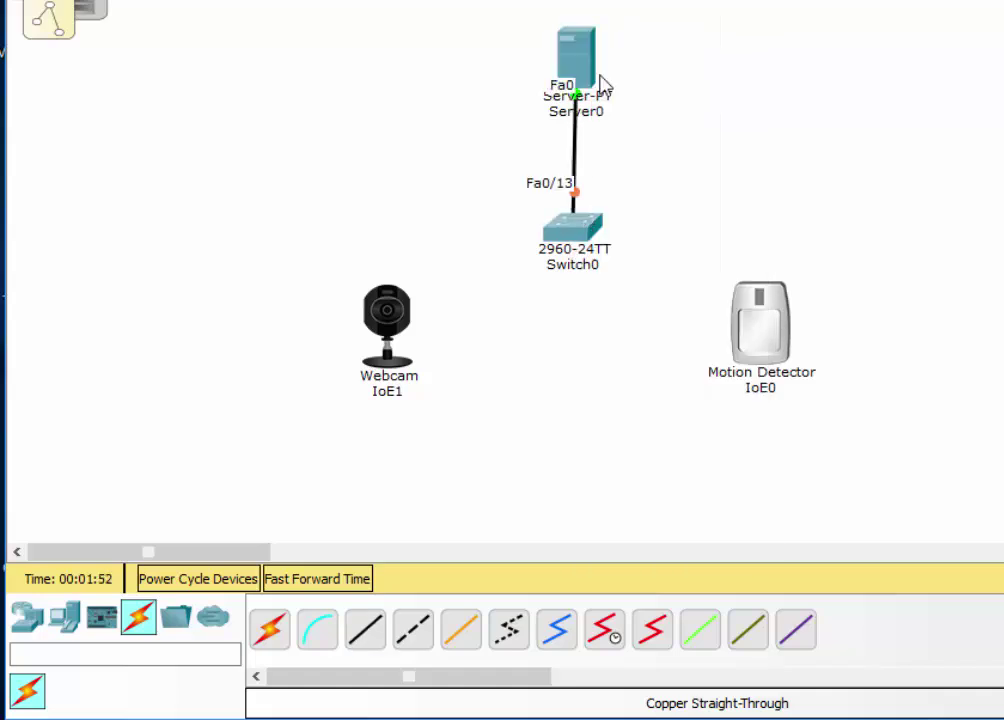
- Cable Switch0 Fa0/16 to the Motion Detector's Fa0
left_click(360, 636)
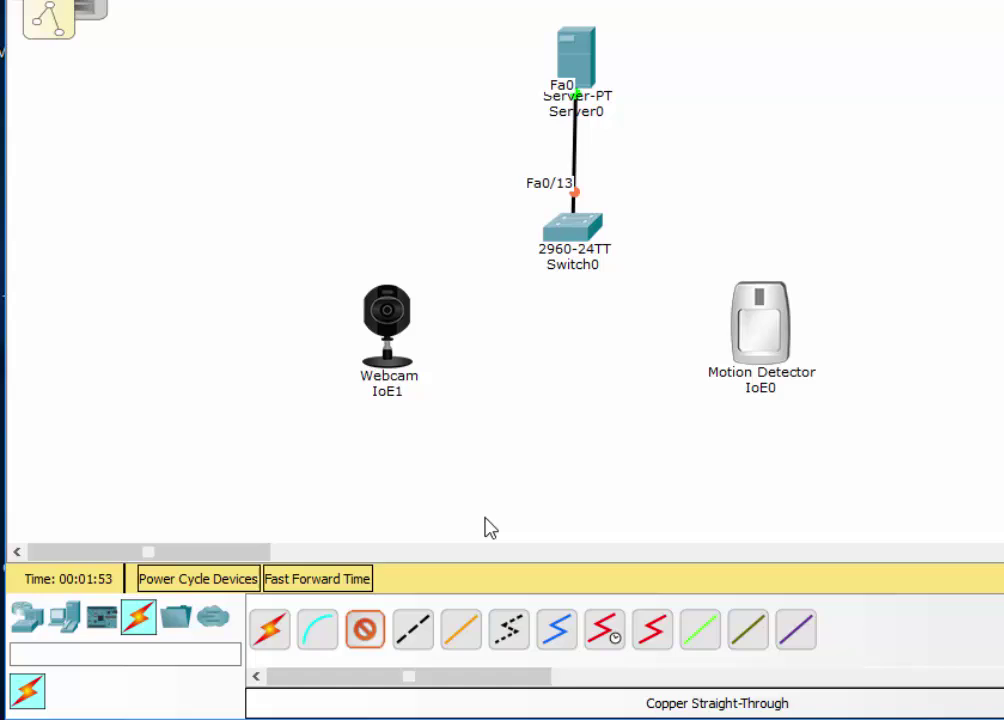
left_click(578, 226)
left_click(590, 261)
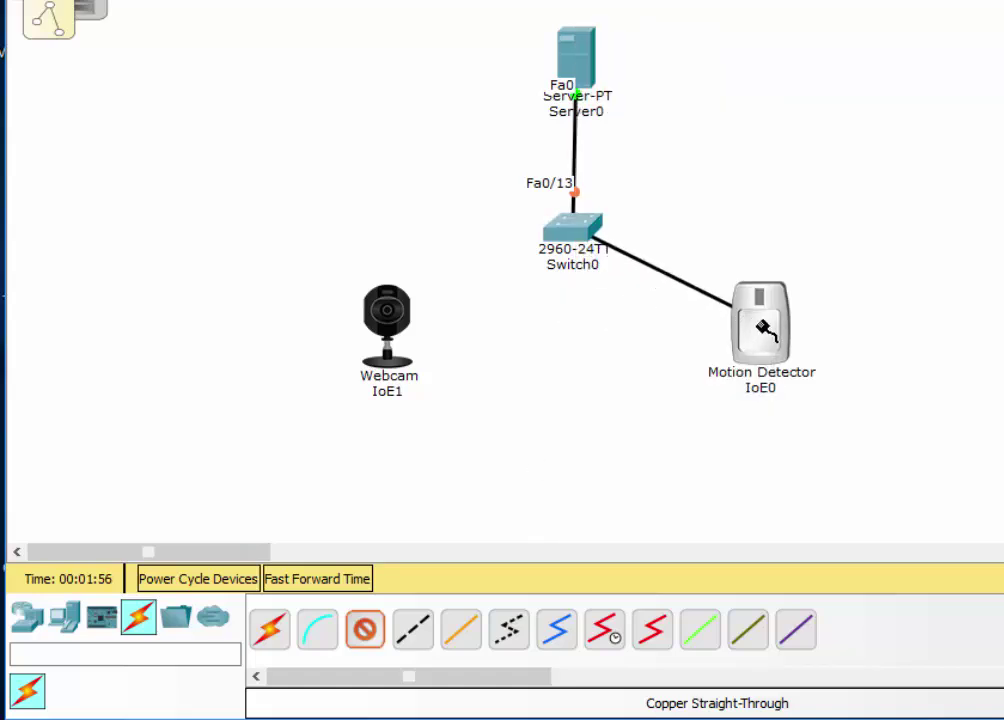
left_click(768, 333)
left_click(787, 345)
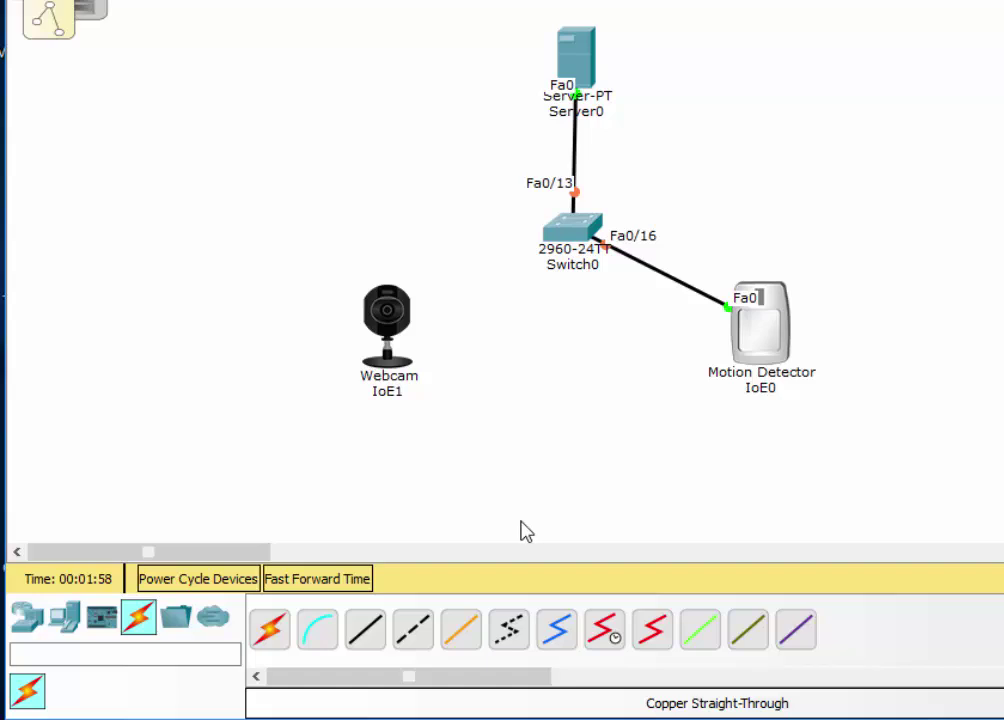
- Cable Switch0 Fa0/20 to the Webcam's Fa0
left_click(363, 635)
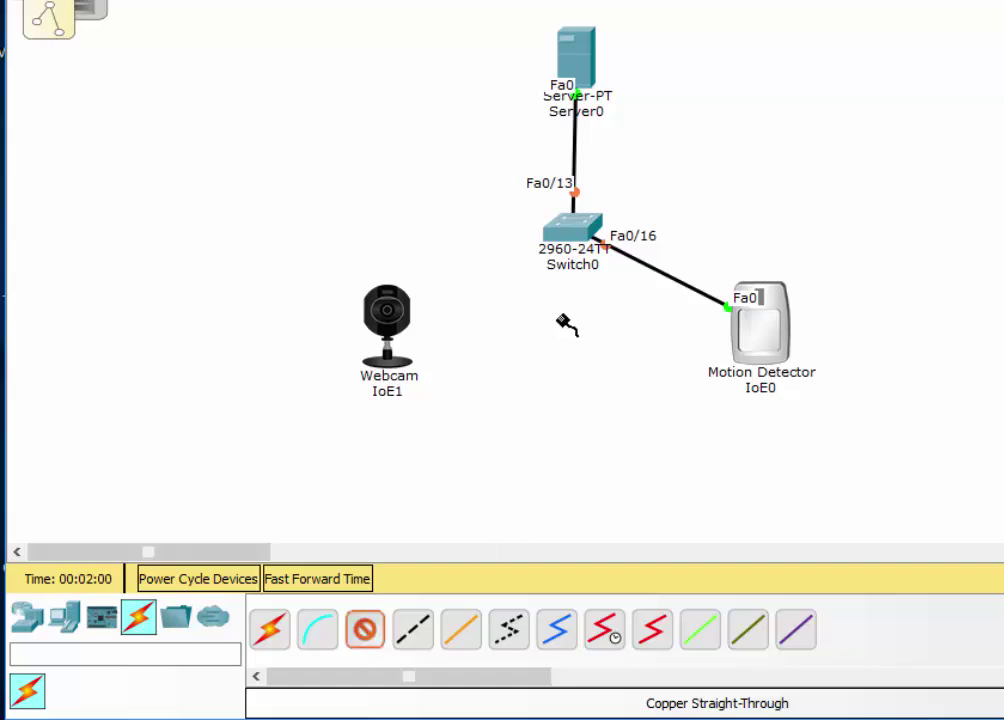
left_click(575, 229)
left_click(583, 339)
left_click(398, 323)
left_click(410, 332)
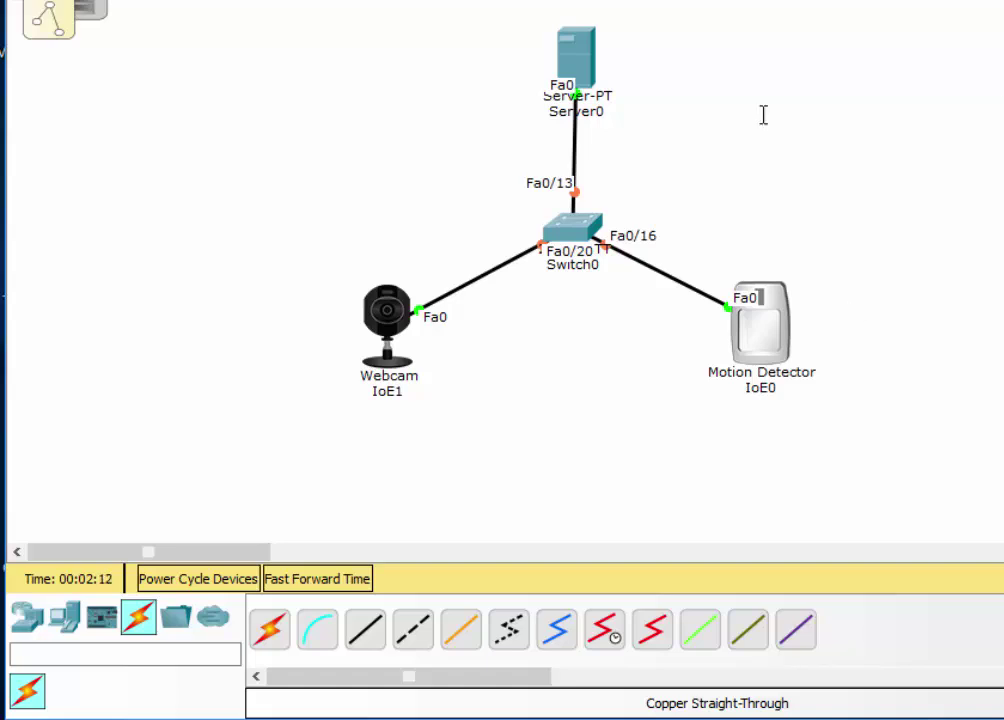
- Add address notes 1.1.1.1 beside the server and 1.1.1.2 under the webcam
left_click(619, 57)
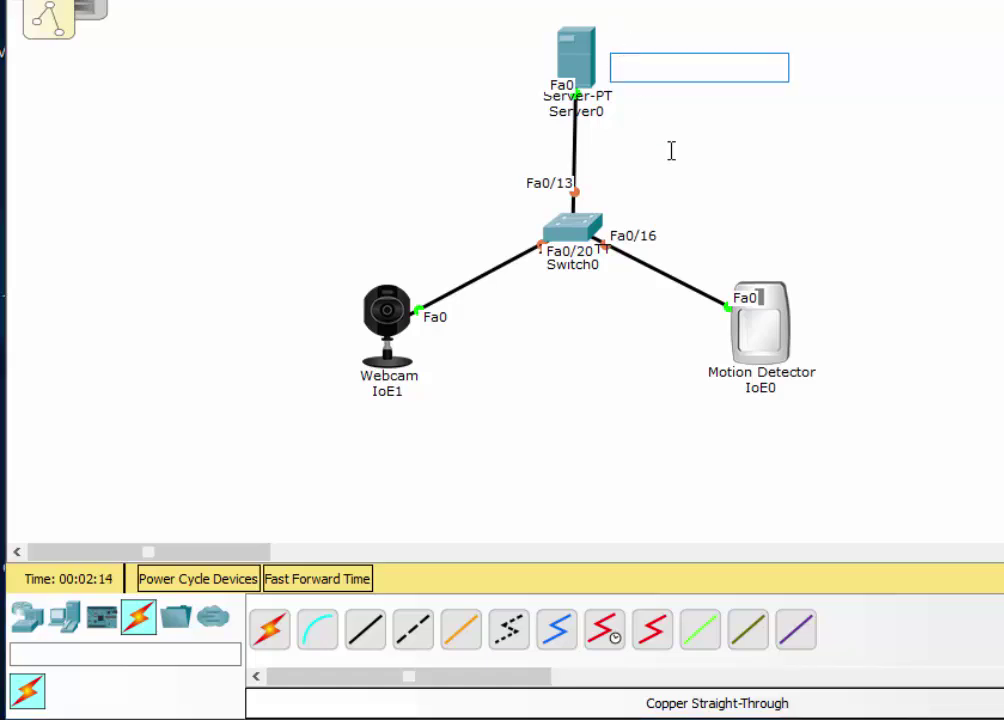
type("1.1.1.1")
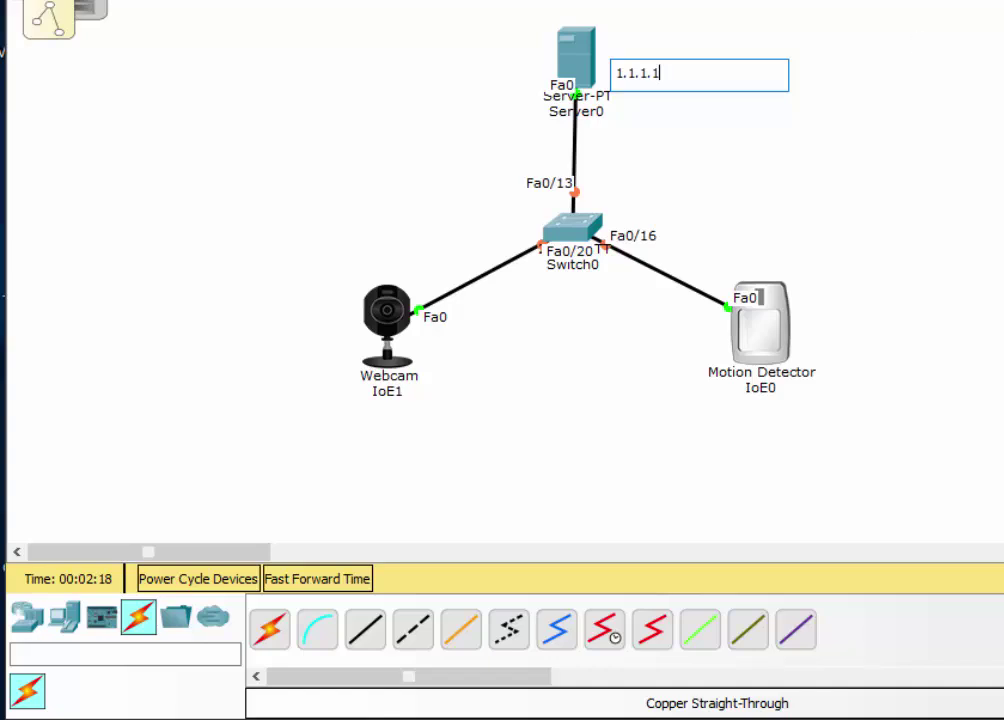
left_click(800, 50)
left_click(668, 68)
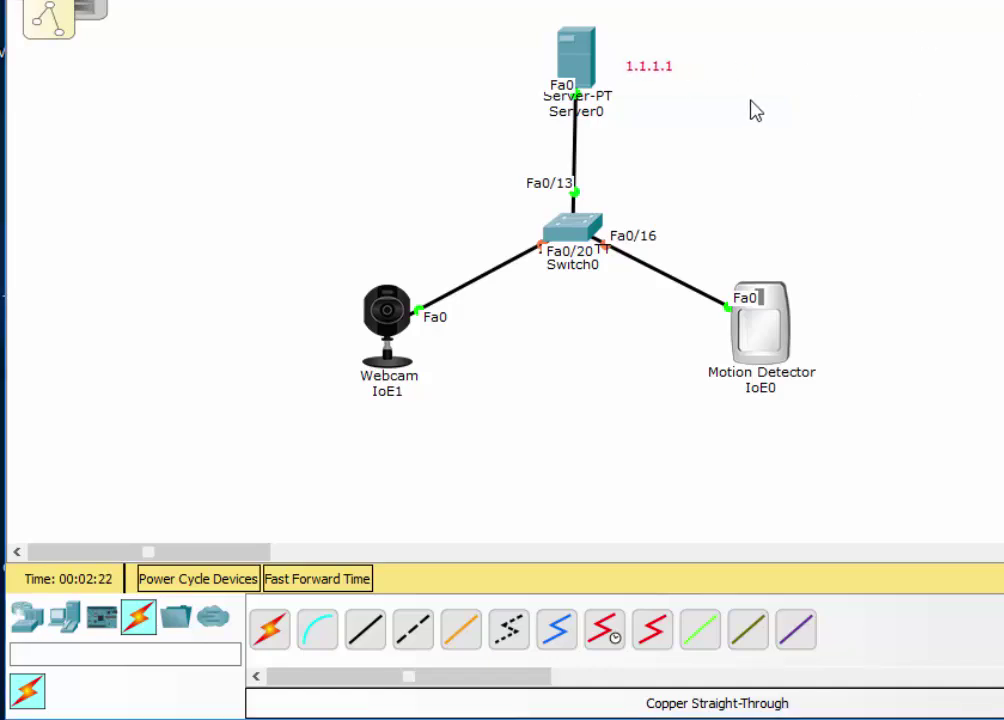
key("ctrl+v")
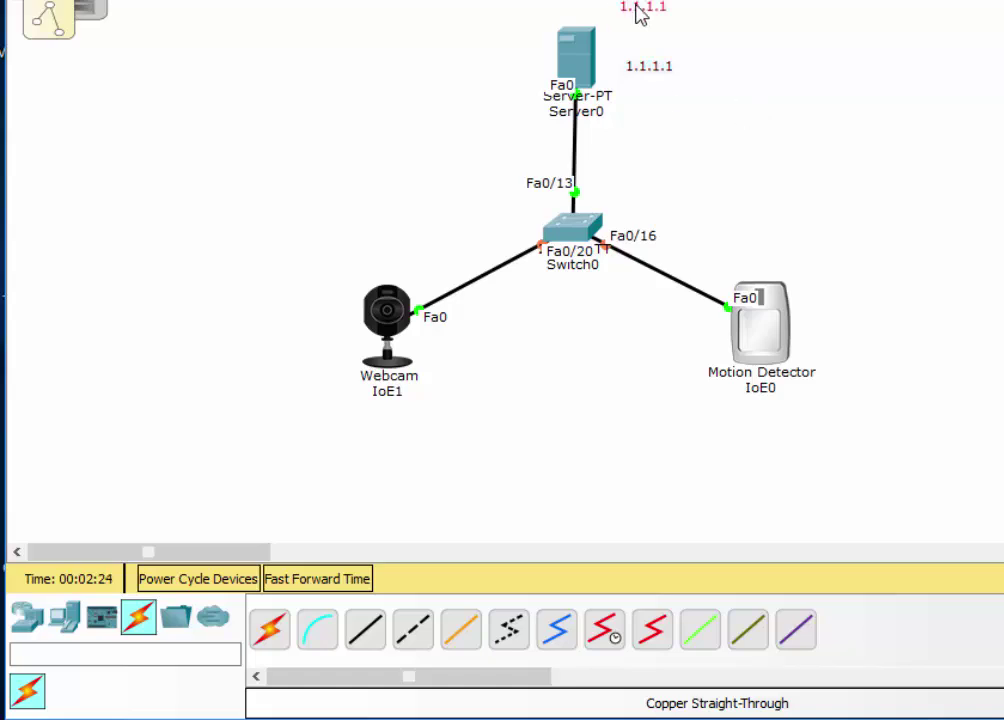
left_click(400, 419)
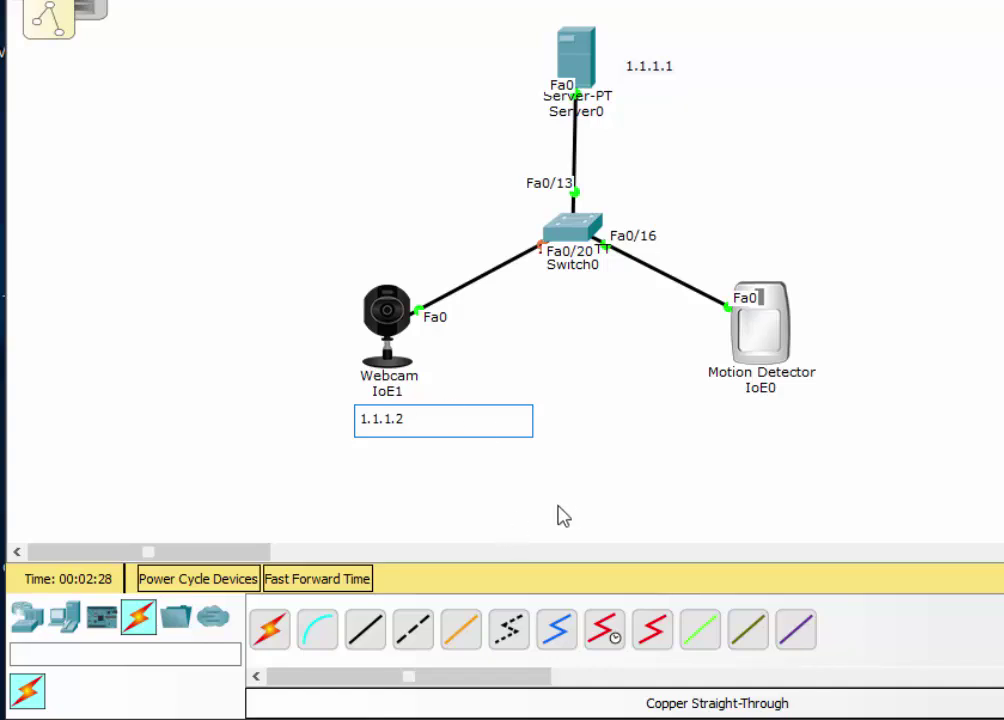
left_click(680, 484)
- Paste a copied note under the motion detector and edit it to 1.1.1.3
key("ctrl+v")
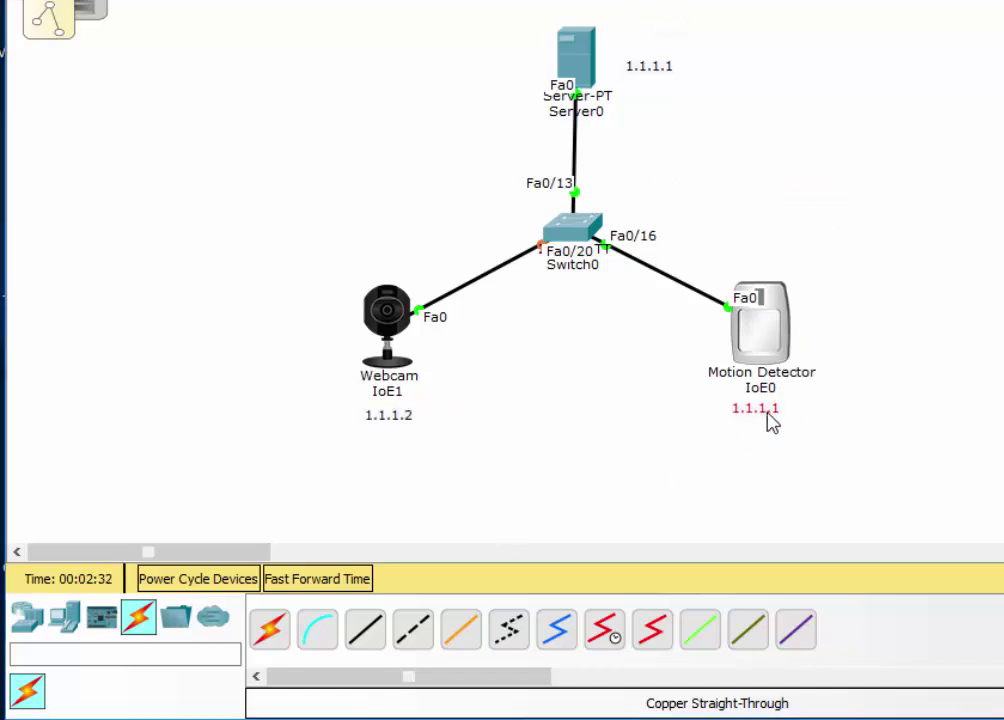
left_click(754, 414)
key("BackSpace")
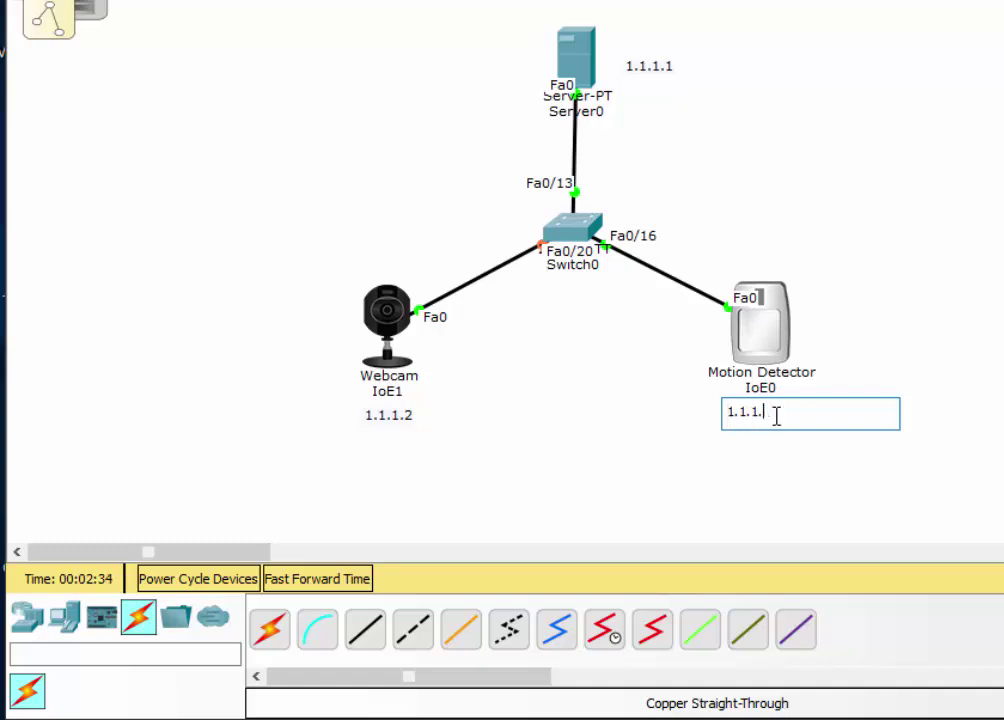
type("3")
left_click(688, 448)
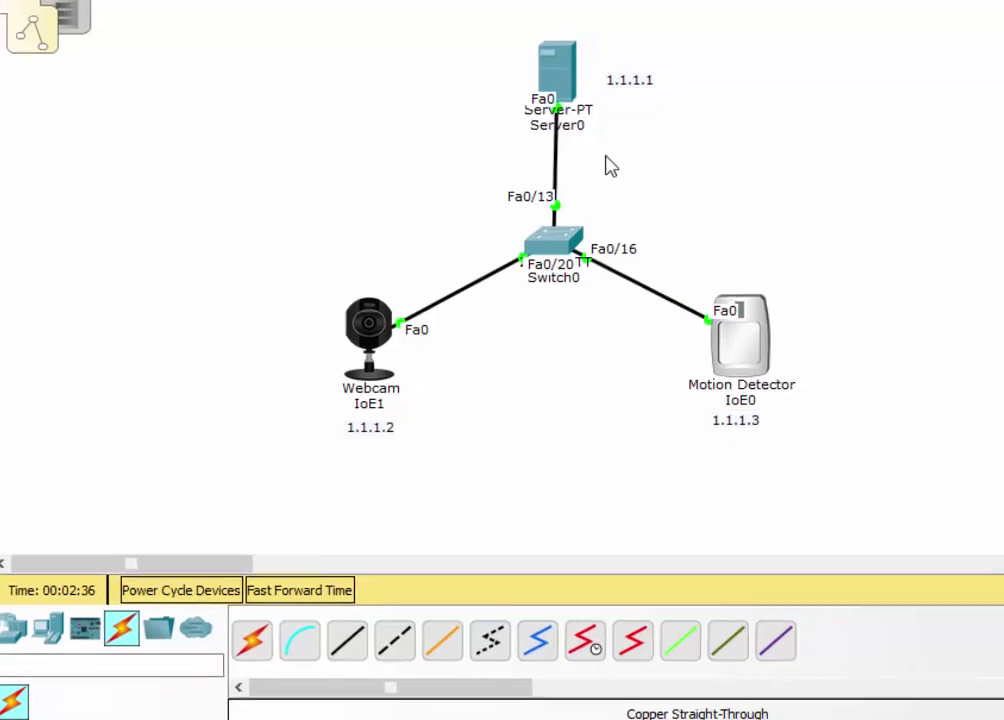
- Enter IP 1.1.1.1 and mask 255.0.0.0 in Server0's Desktop IP Configuration
left_click(458, 155)
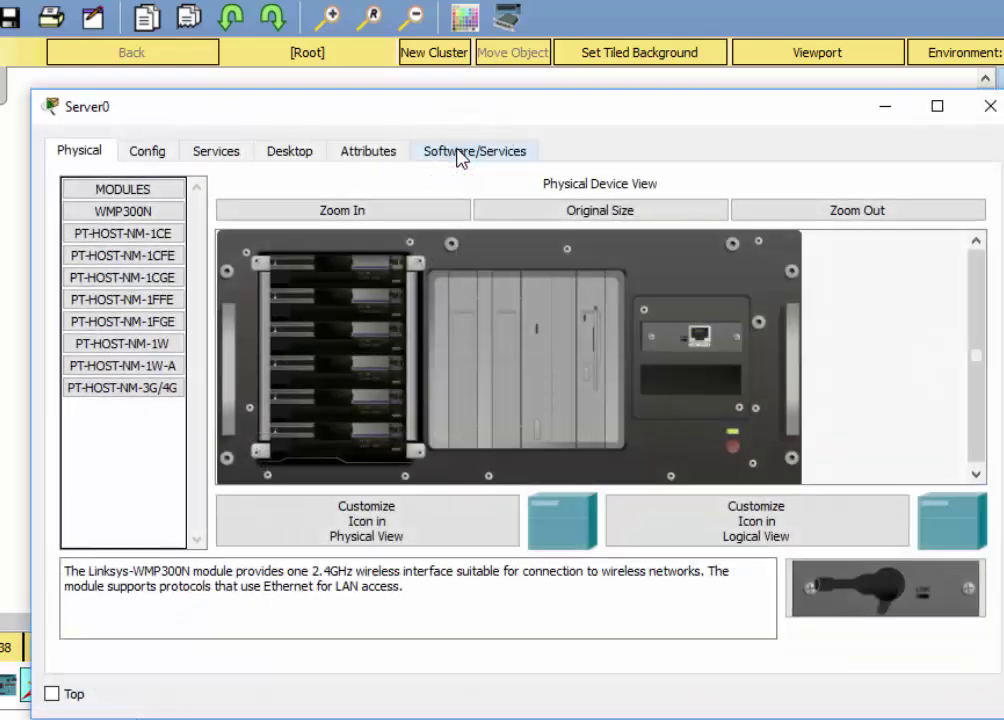
left_click(148, 153)
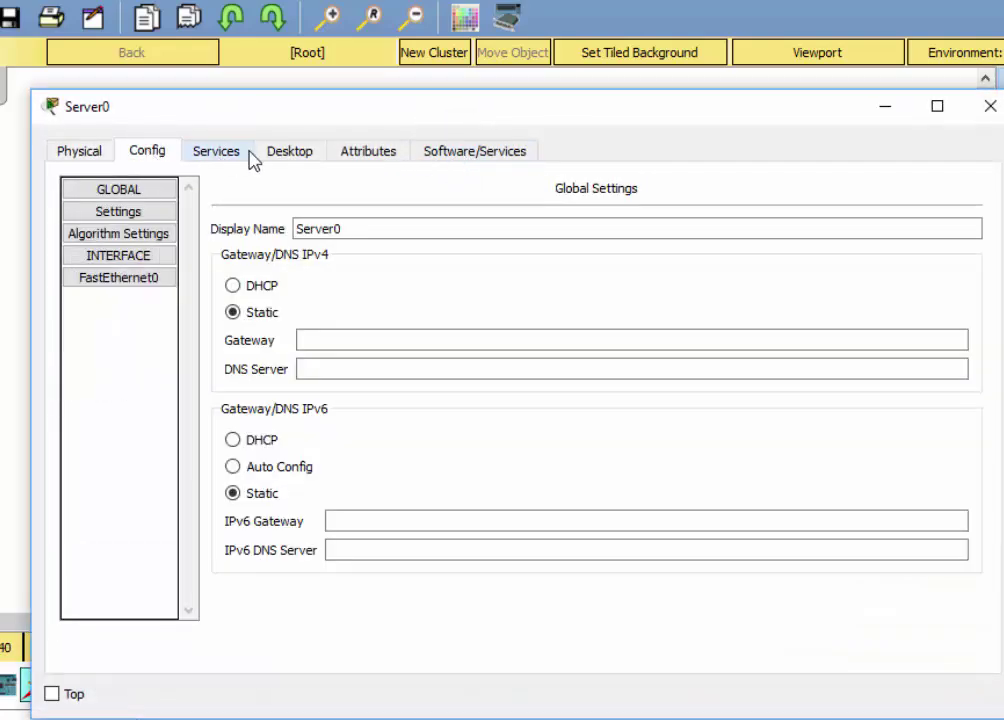
left_click(287, 152)
left_click(155, 228)
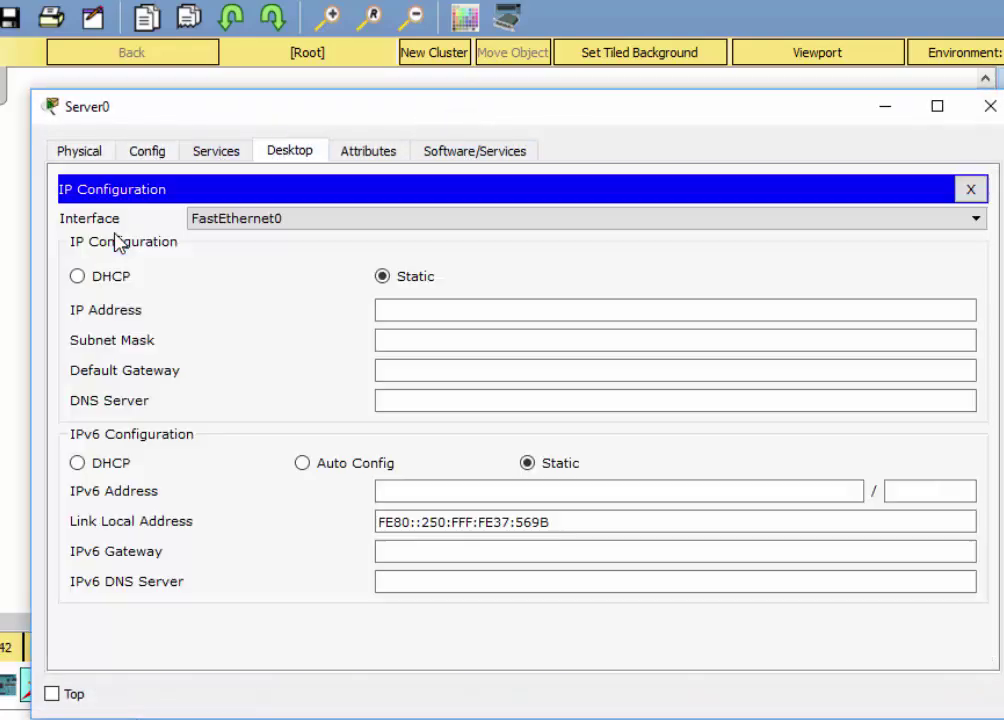
left_click(391, 310)
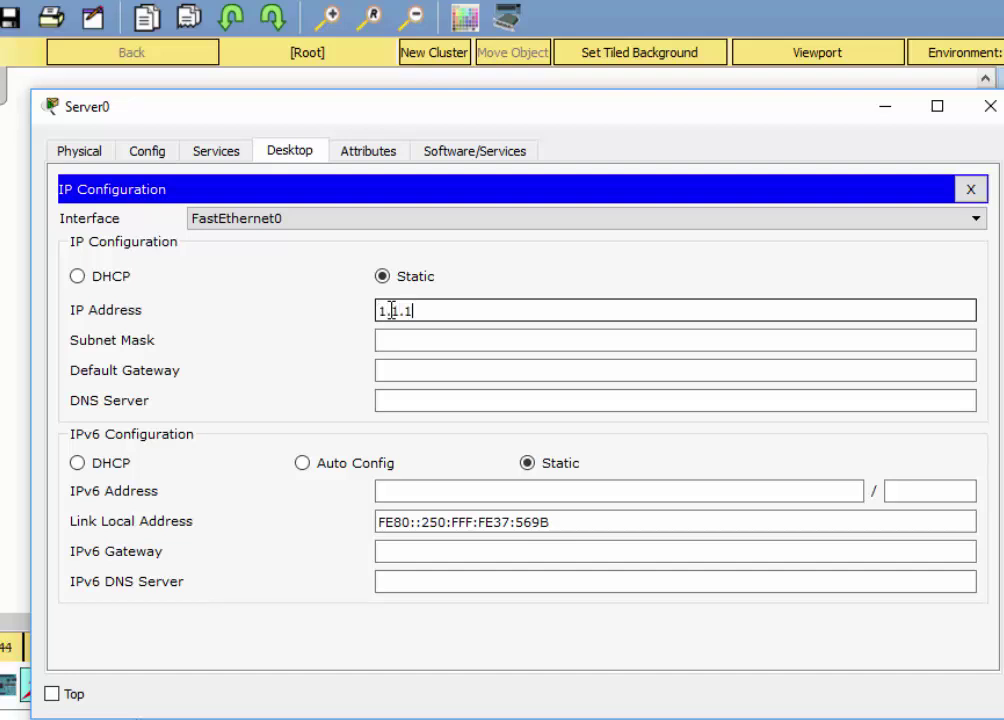
left_click(396, 341)
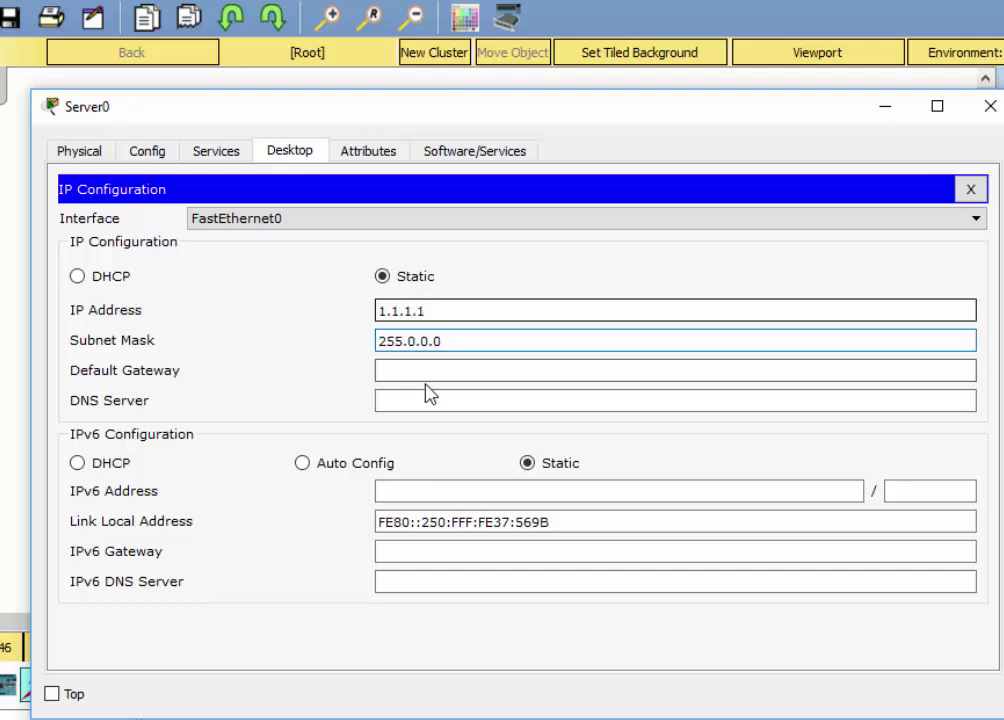
left_click(993, 112)
- Assign webcam IoE1's FastEthernet0 IP 1.1.1.2 with subnet mask 255.0.0.0
left_click(280, 405, "alt")
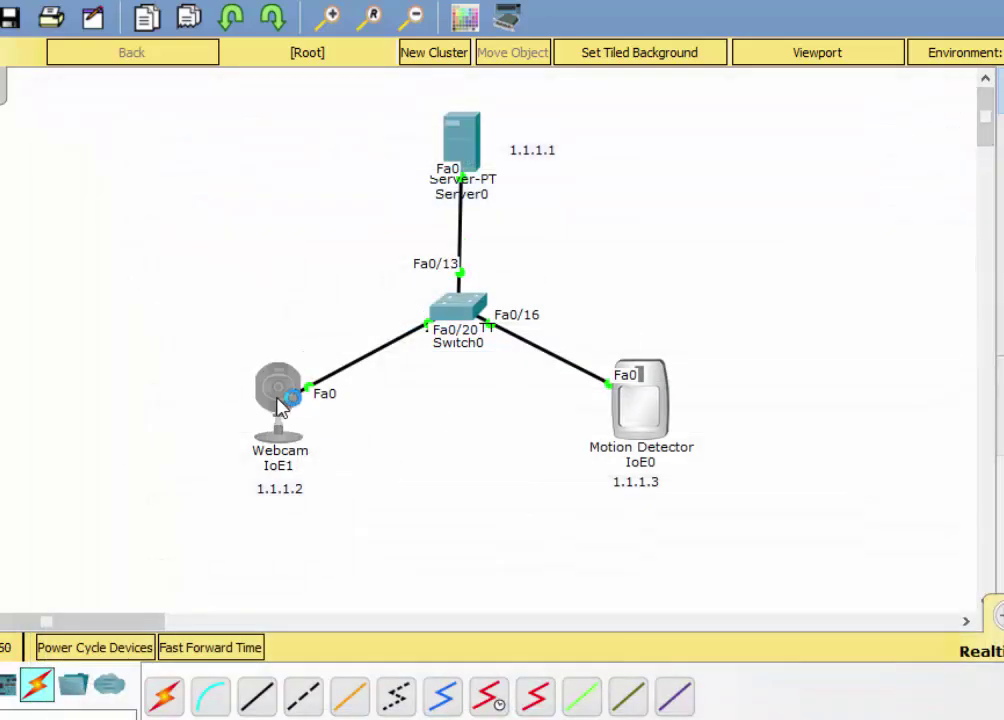
left_click(280, 405)
left_click(183, 151)
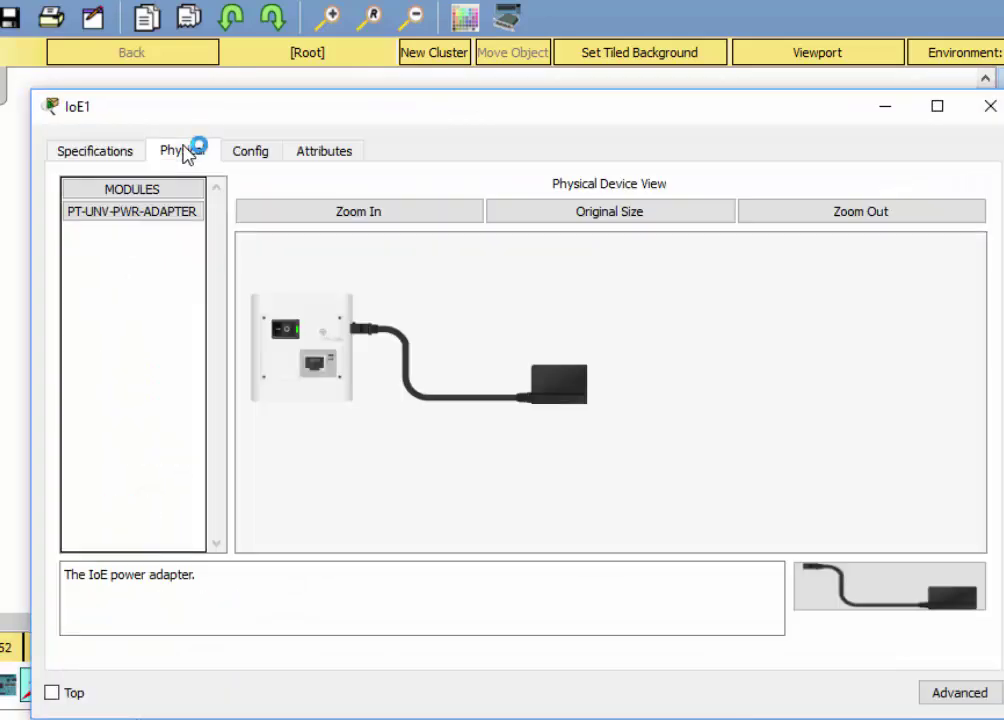
left_click(228, 154)
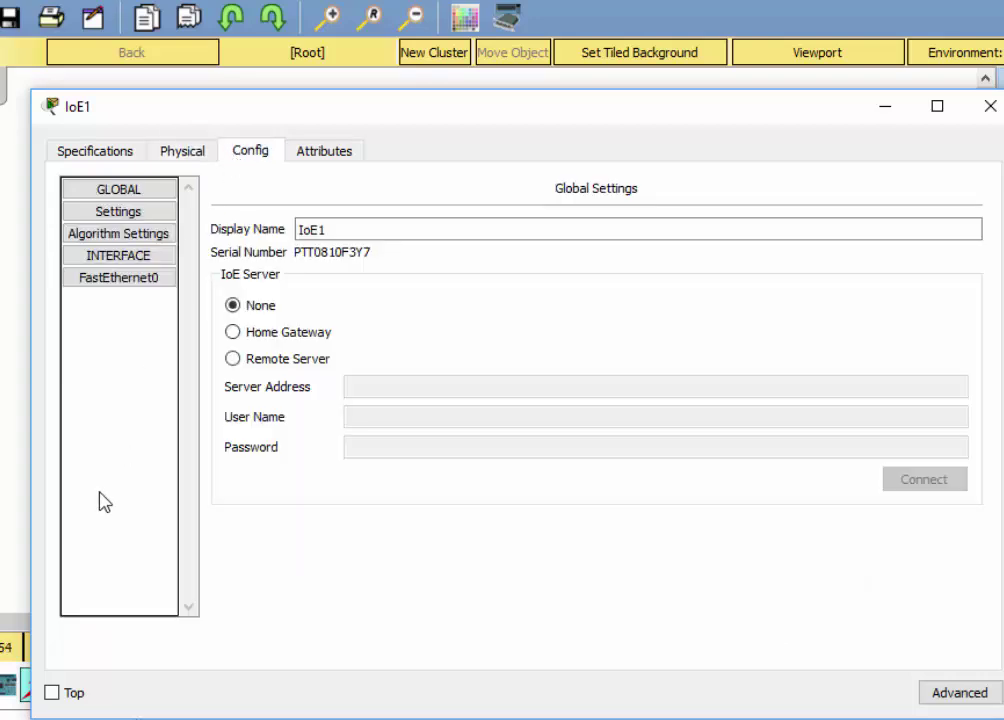
left_click(118, 279)
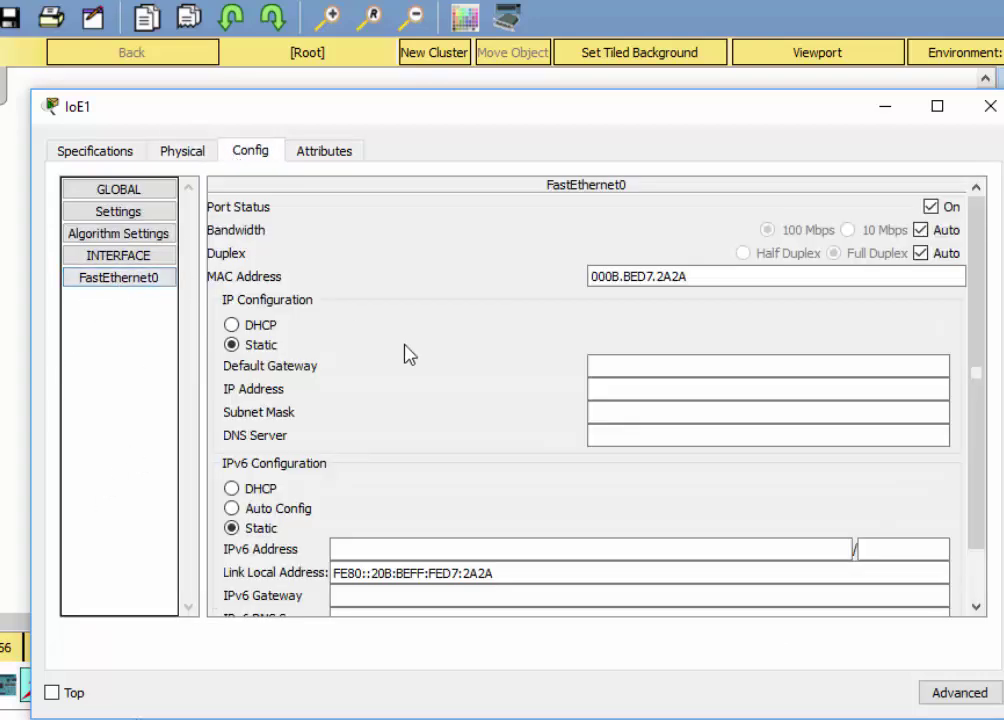
left_click(601, 389)
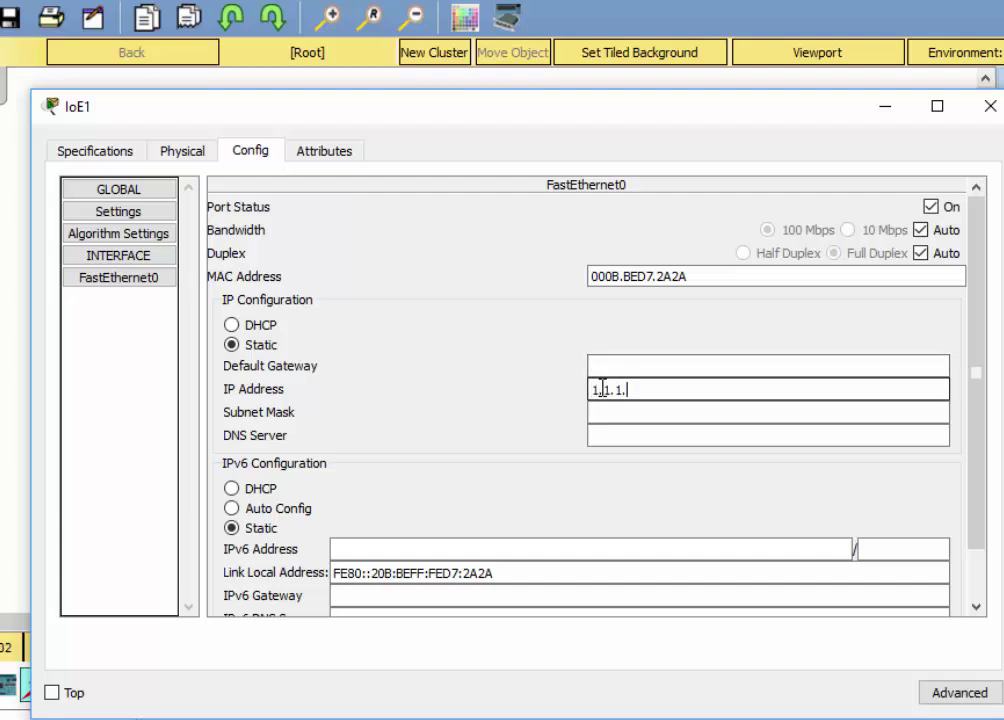
left_click(601, 411)
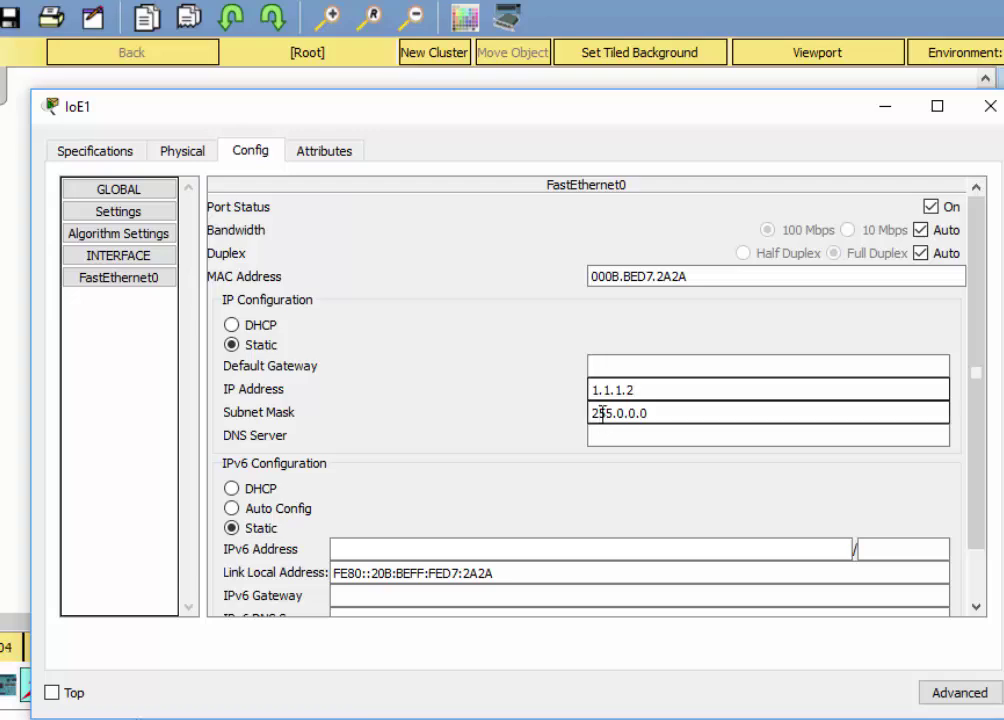
- Assign motion detector IoE0's FastEthernet0 IP 1.1.1.3 with mask 255.0.0.0
left_click(990, 108)
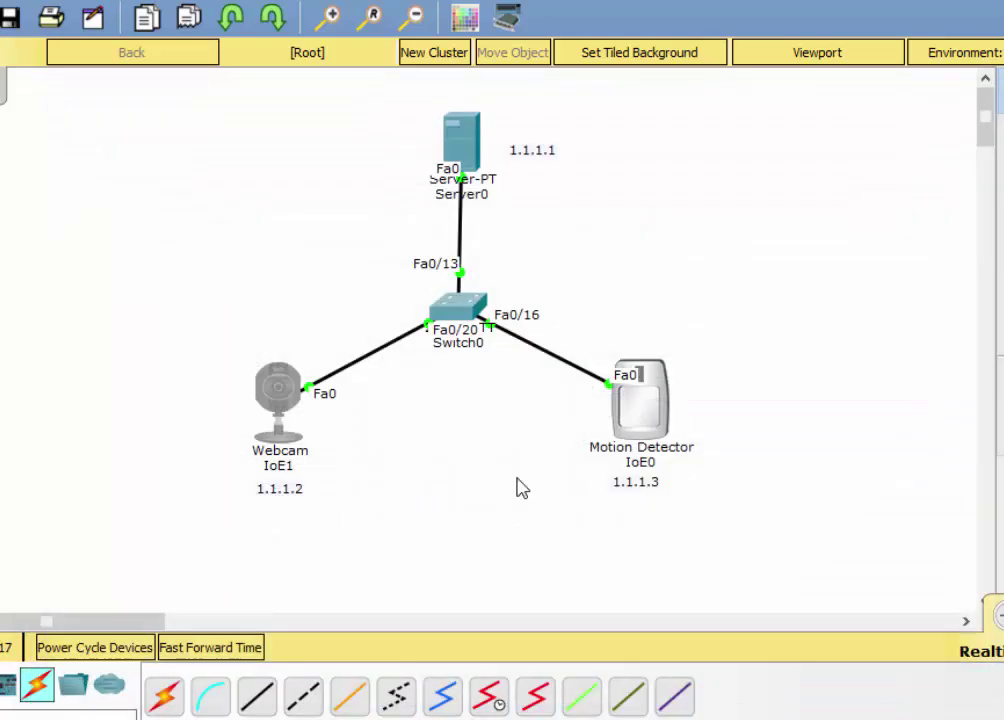
left_click(651, 398)
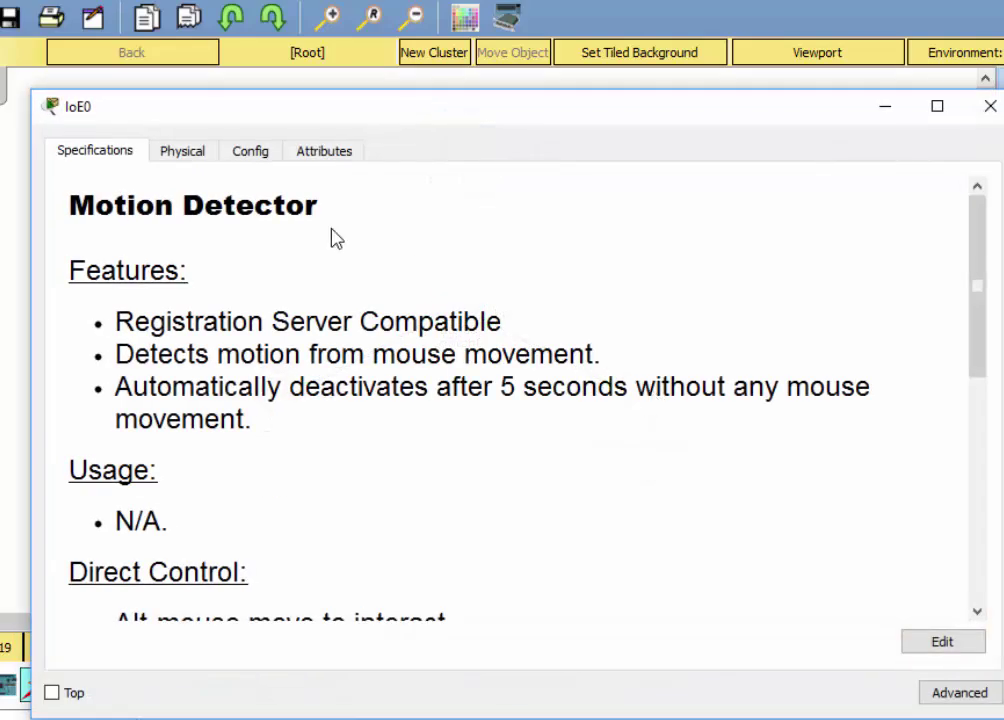
left_click(250, 152)
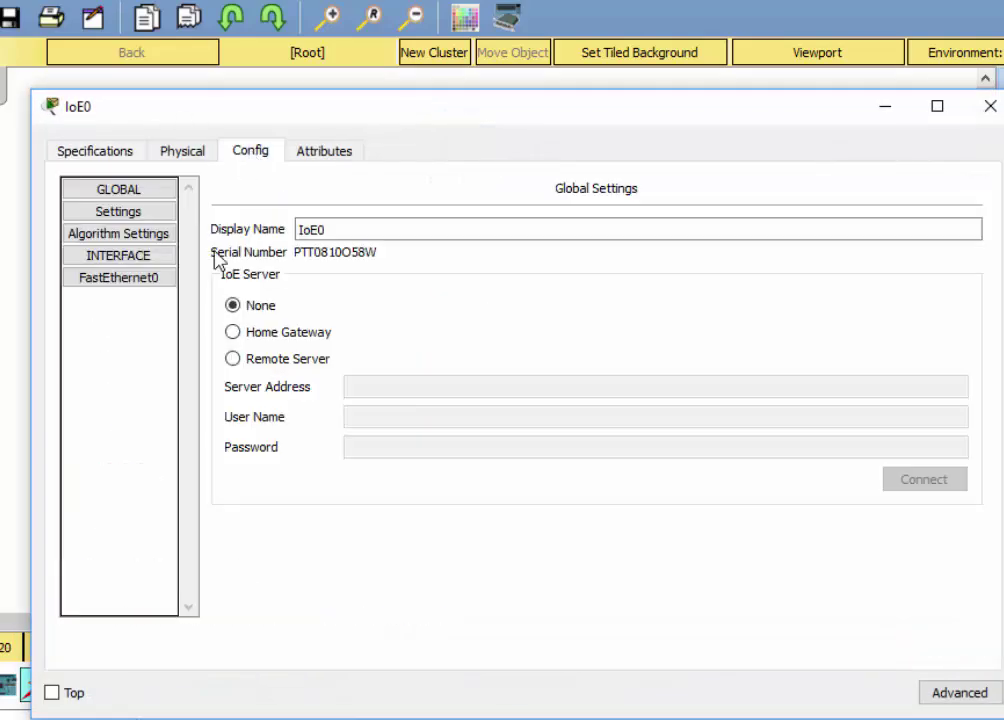
left_click(117, 280)
left_click(598, 390)
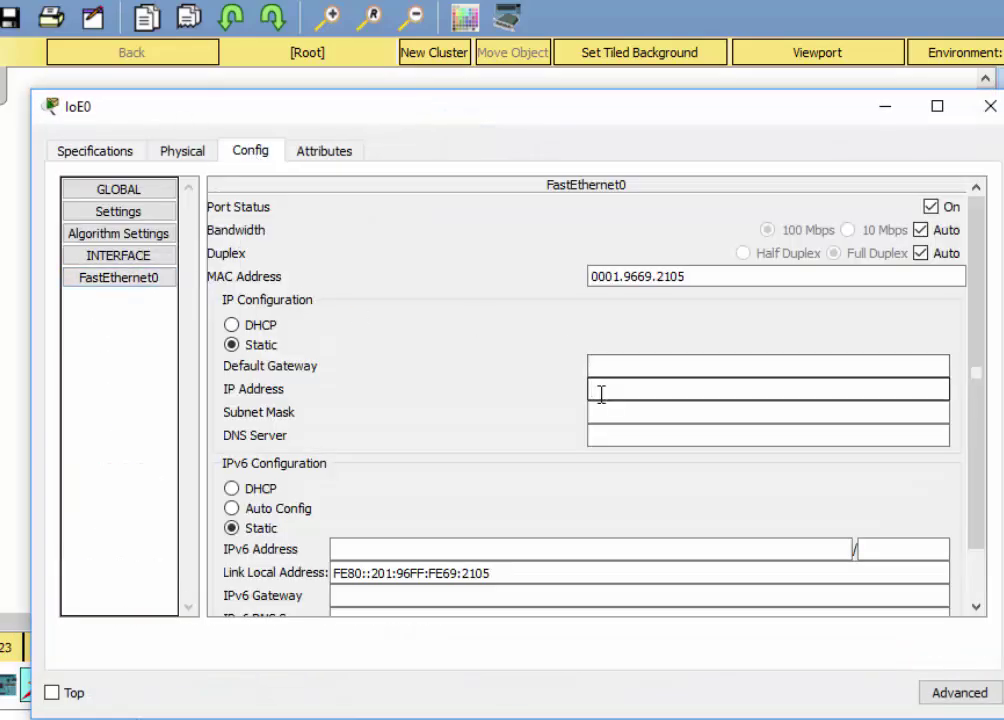
type("1.1.1.3")
left_click(607, 416)
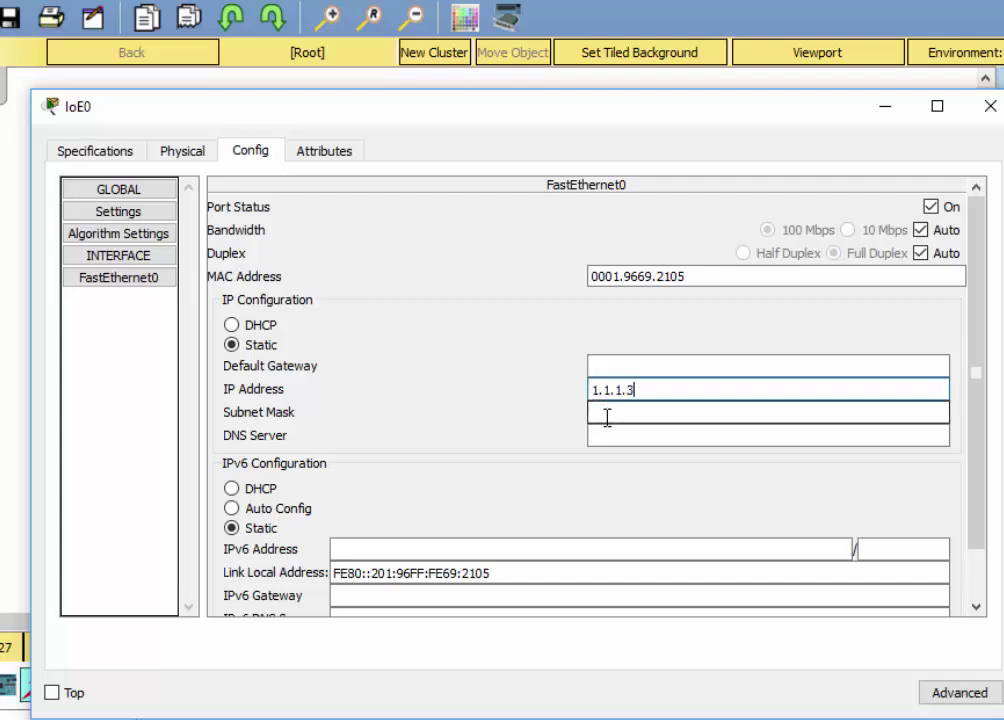
left_click(989, 106)
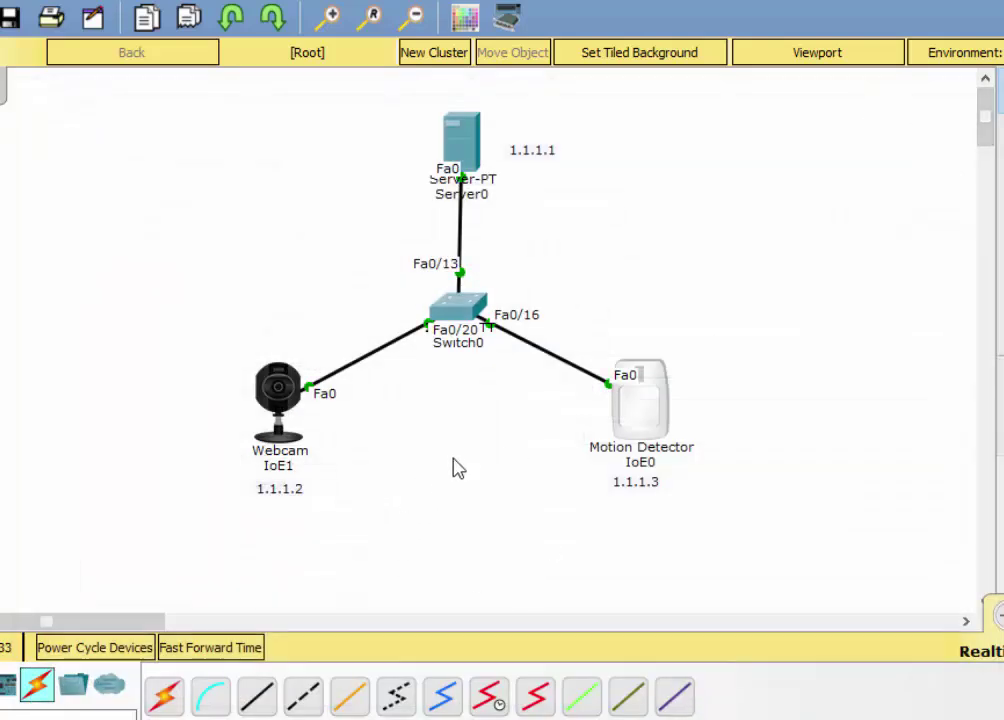
- Turn the IoE service On under Server0's Services tab
left_click(460, 146)
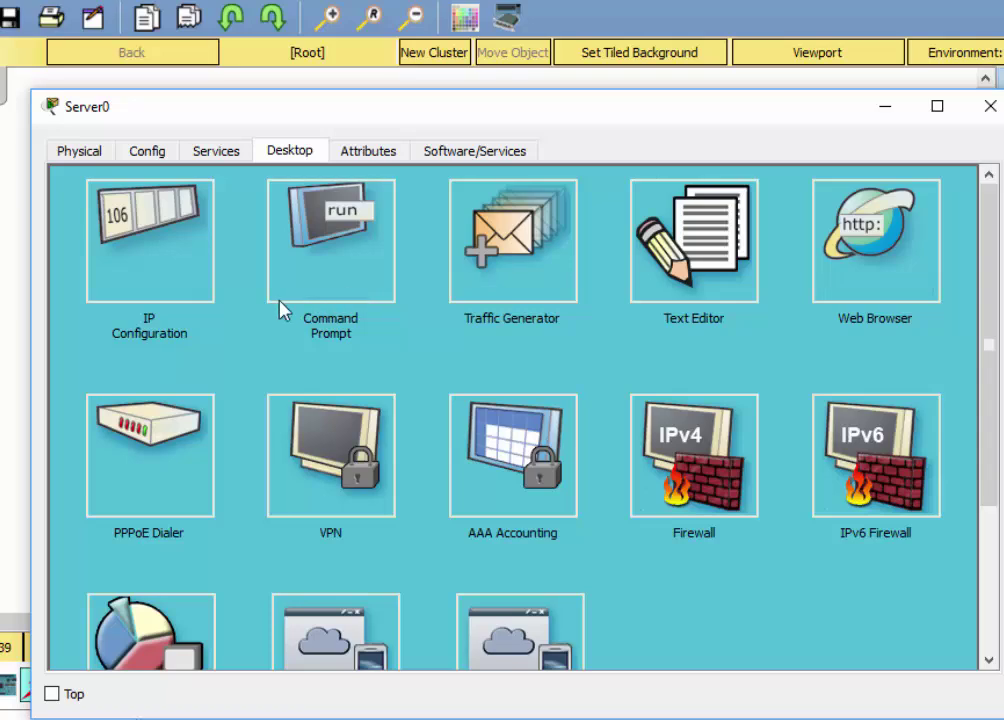
left_click(217, 152)
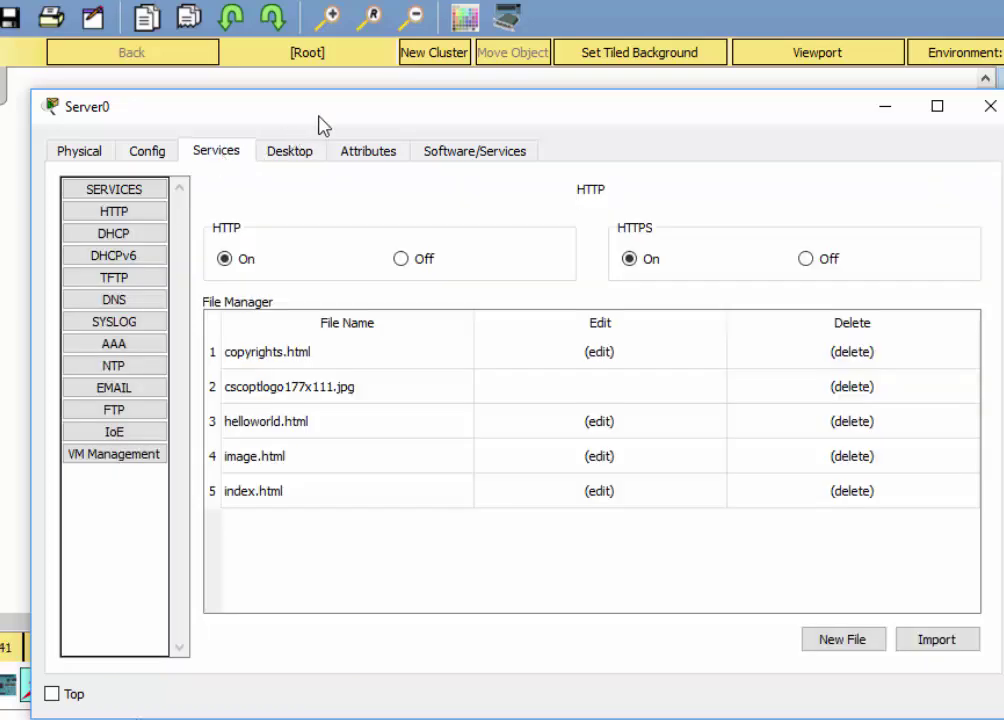
left_click_drag(319, 126, 325, 39)
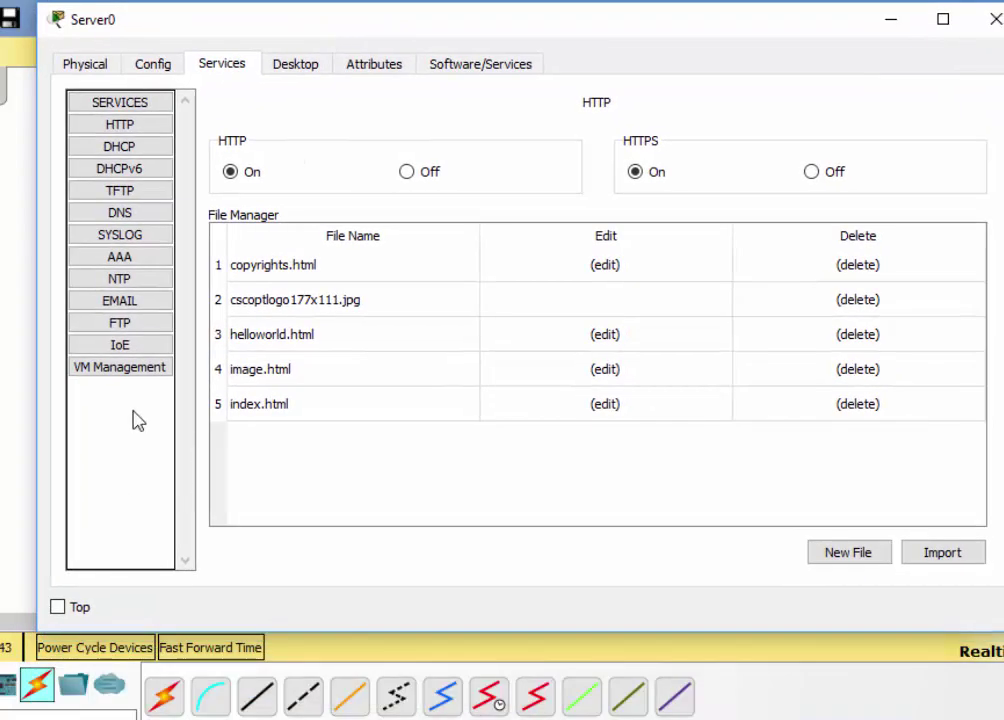
left_click(100, 354)
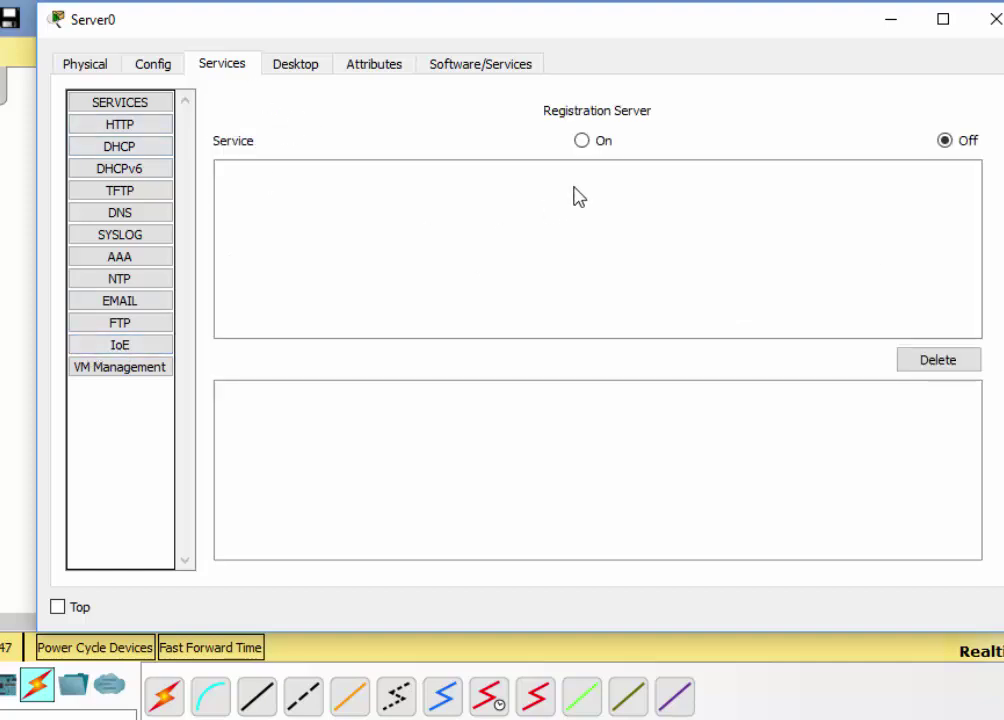
left_click(582, 141)
left_click(292, 66)
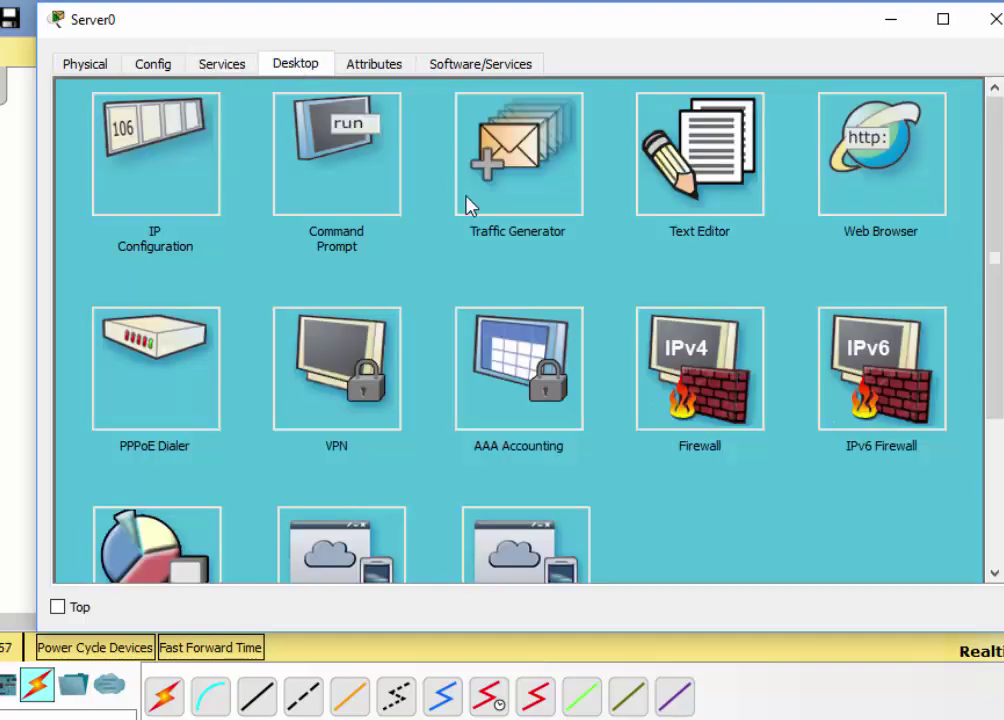
- Browse to 1.1.1.1 in Server0's Web Browser and sign up with a username and password
left_click(832, 202)
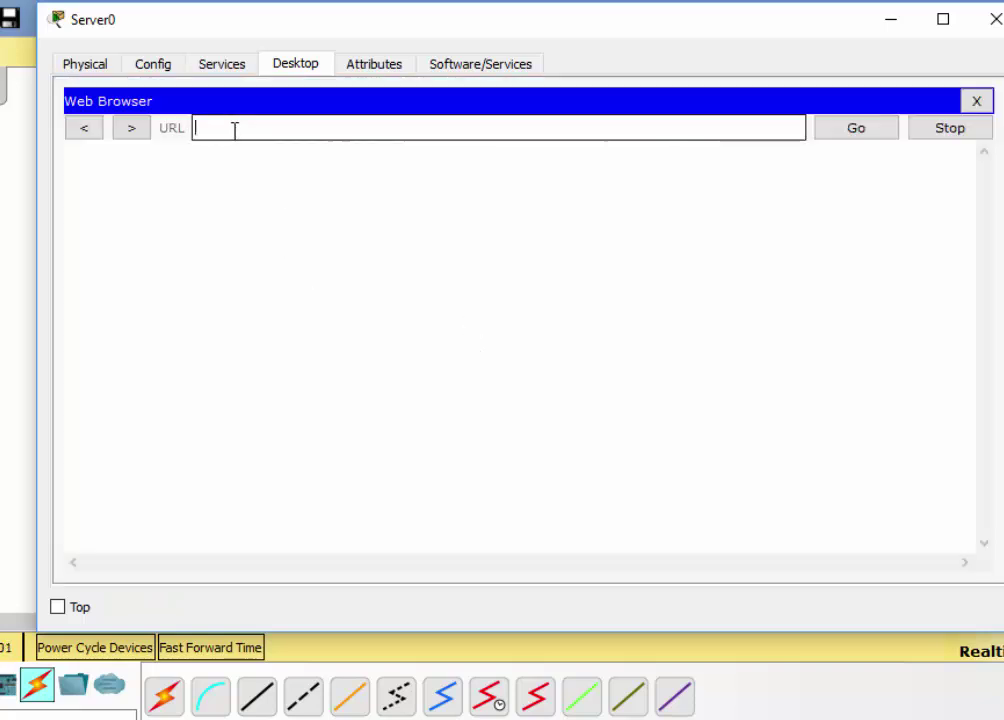
type("1.1.1.1")
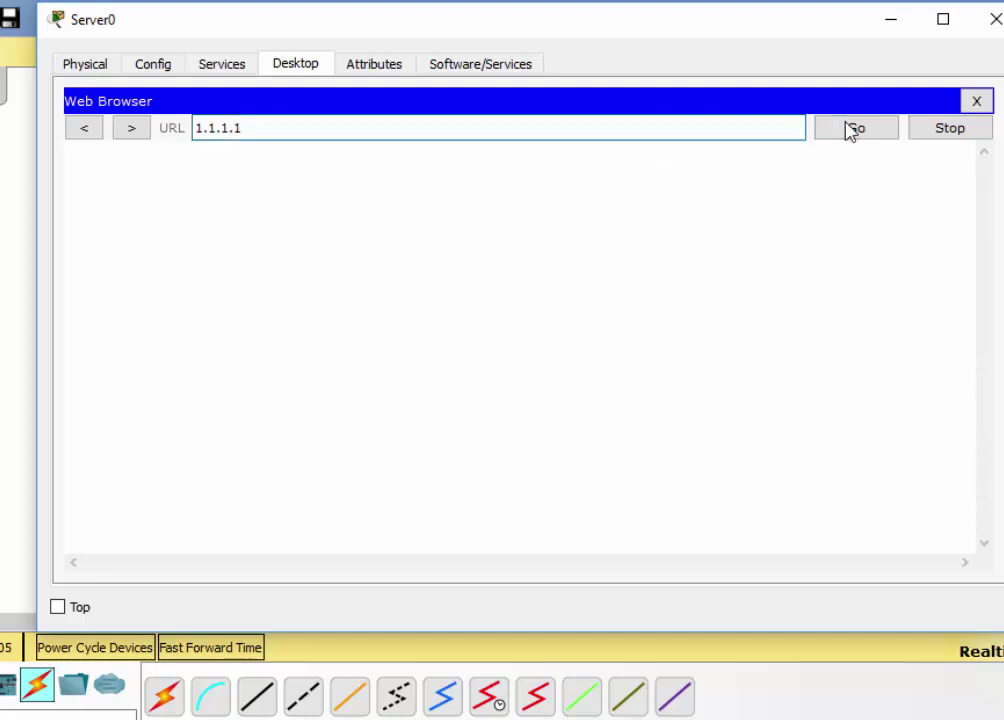
left_click(852, 130)
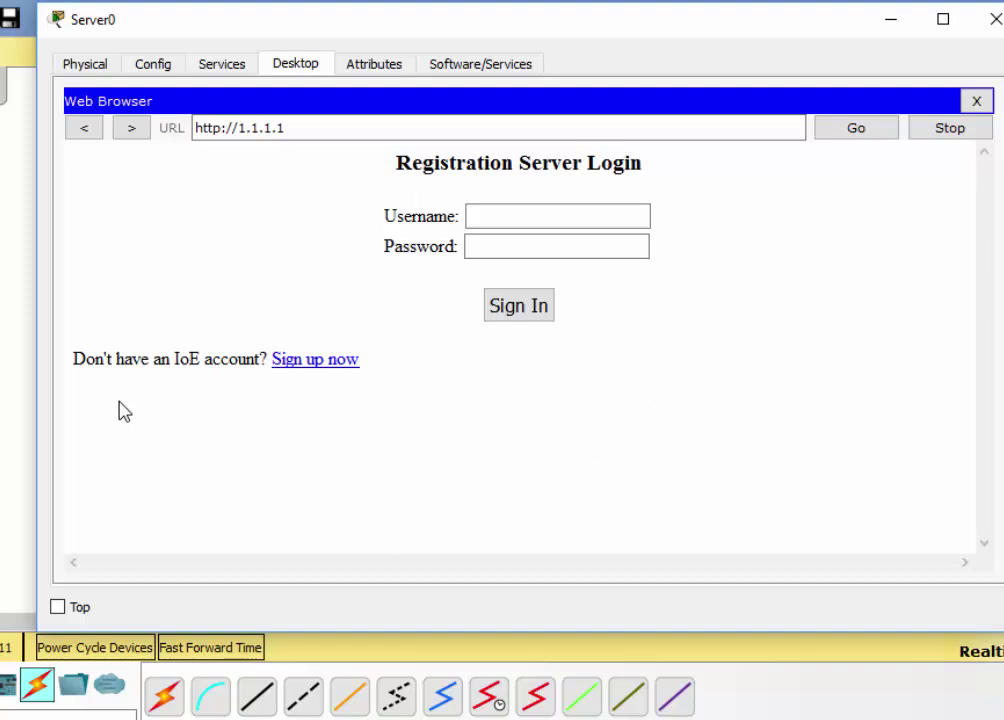
left_click(310, 360)
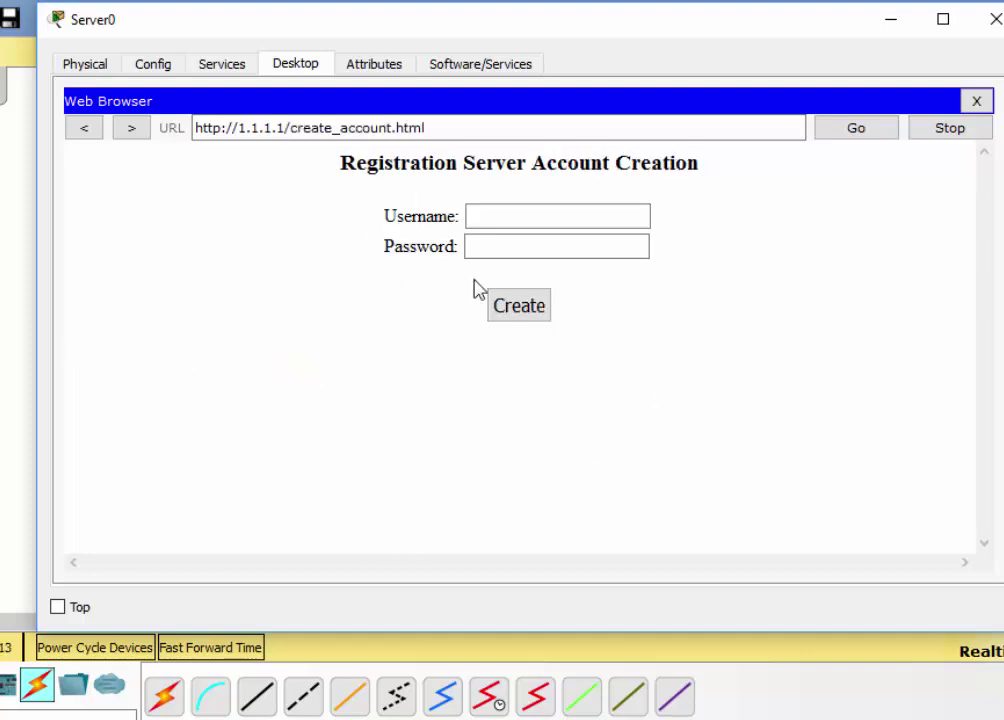
left_click(492, 217)
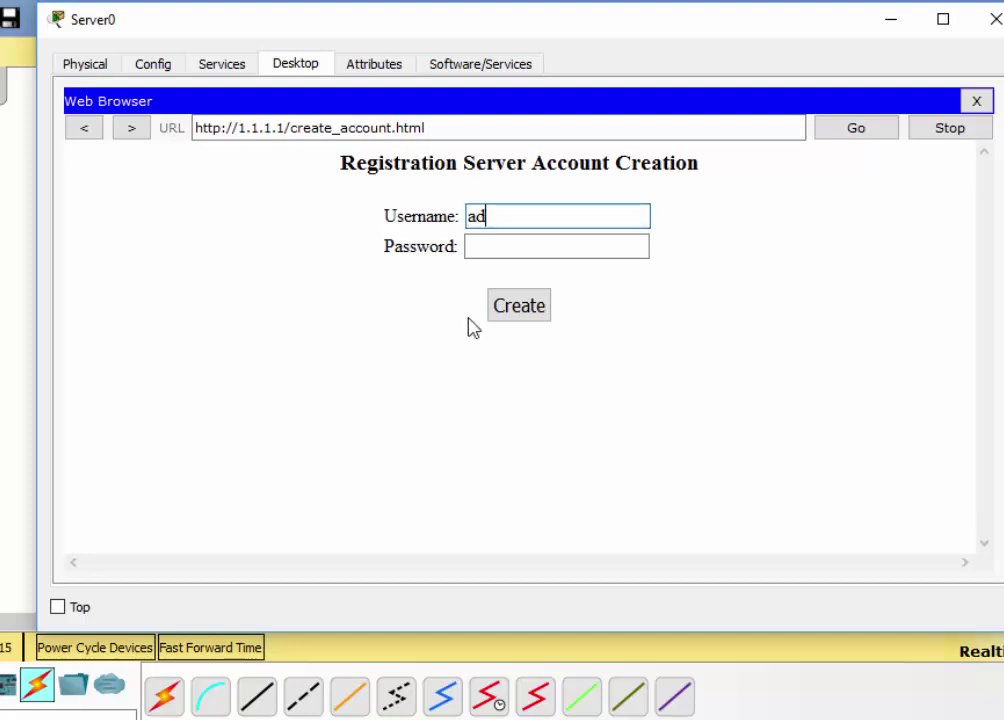
left_click(488, 251)
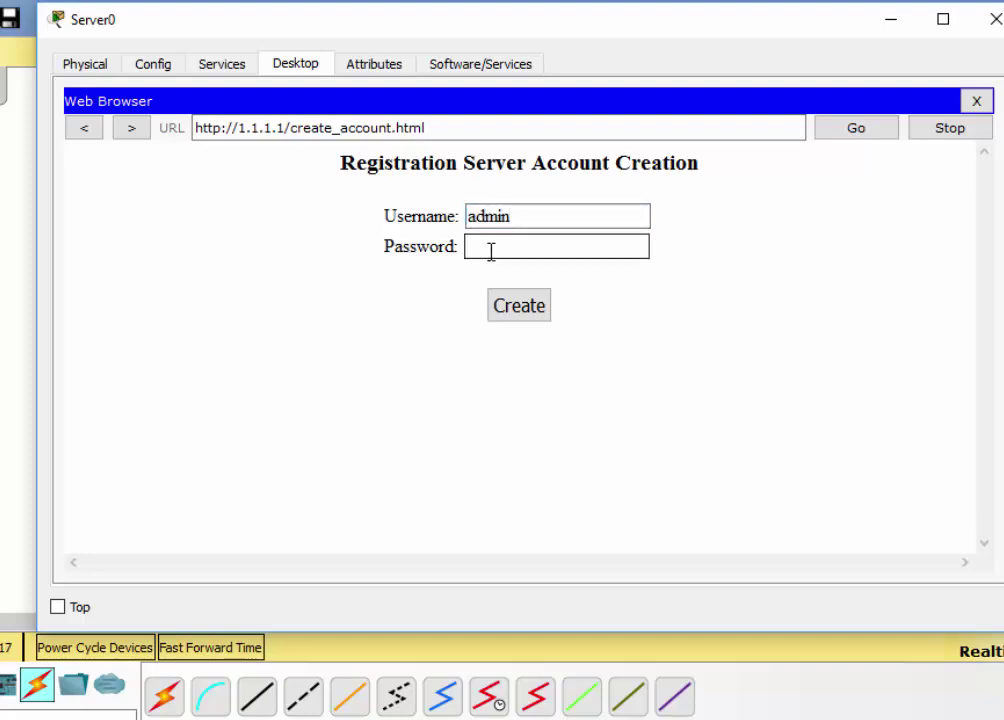
left_click(521, 310)
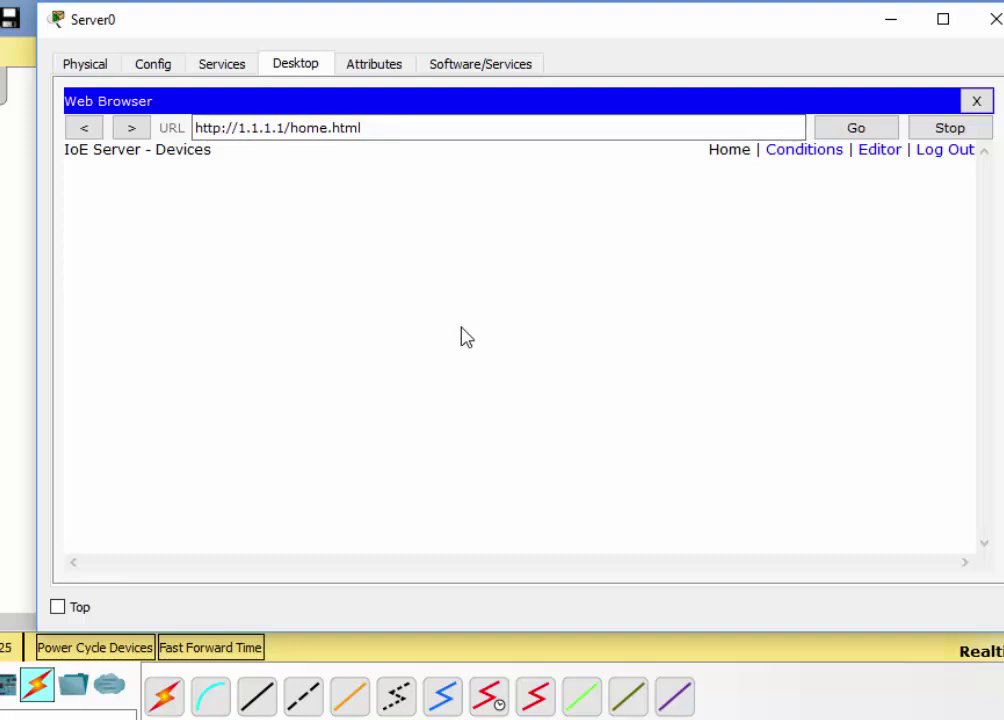
- Set webcam IoE1 to Remote Server 1.1.1.1 with the account username and password, and connect
left_click(992, 20)
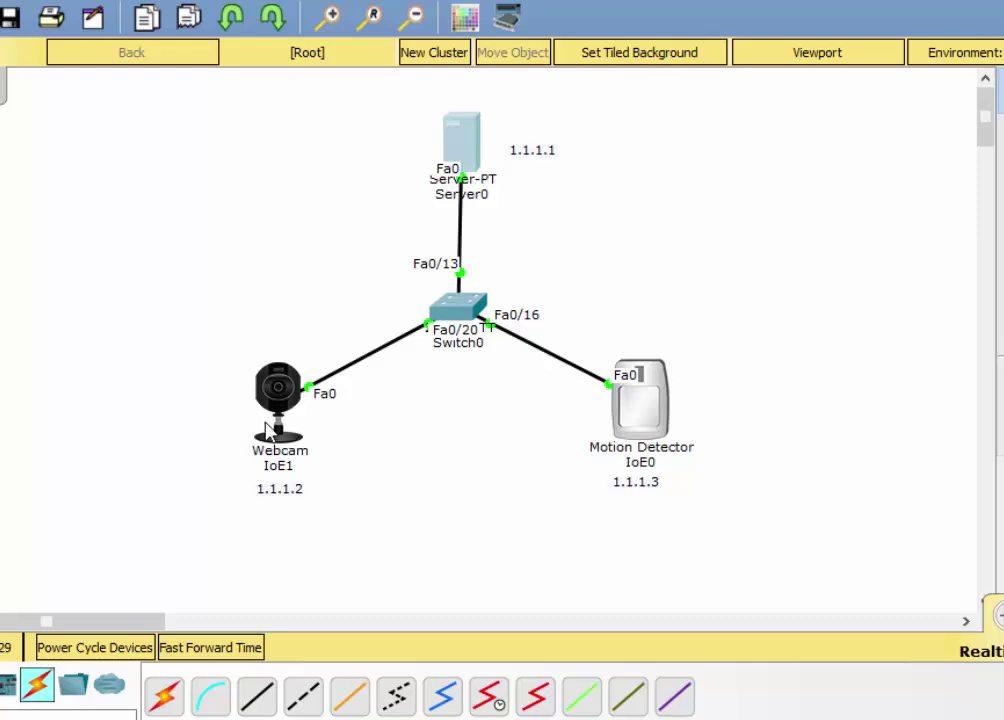
left_click(276, 390)
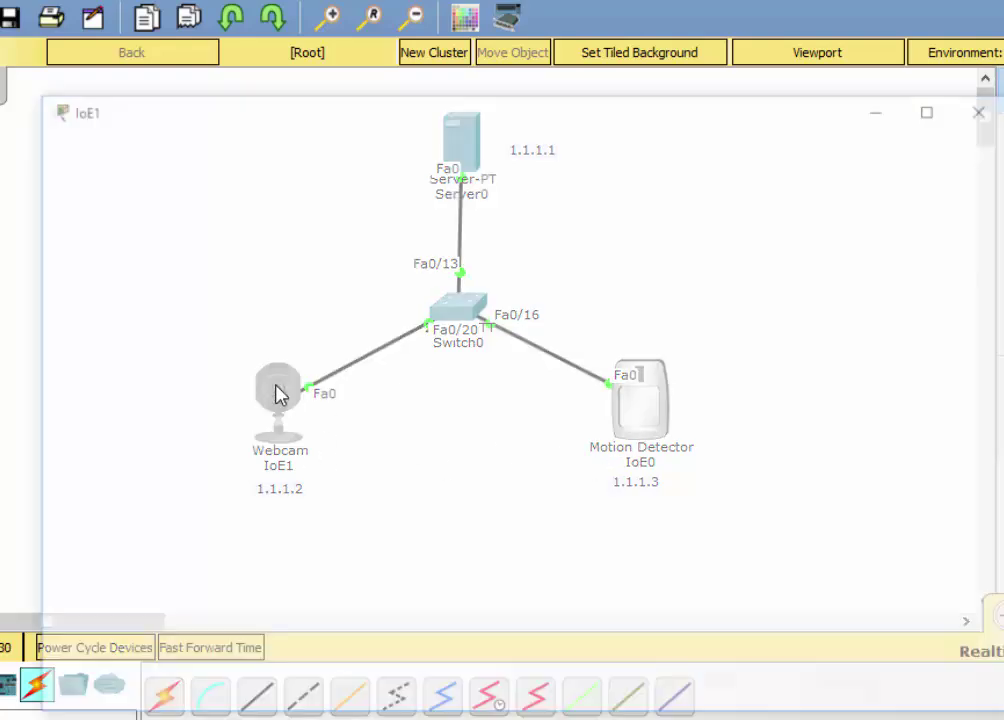
left_click_drag(410, 110, 400, 545)
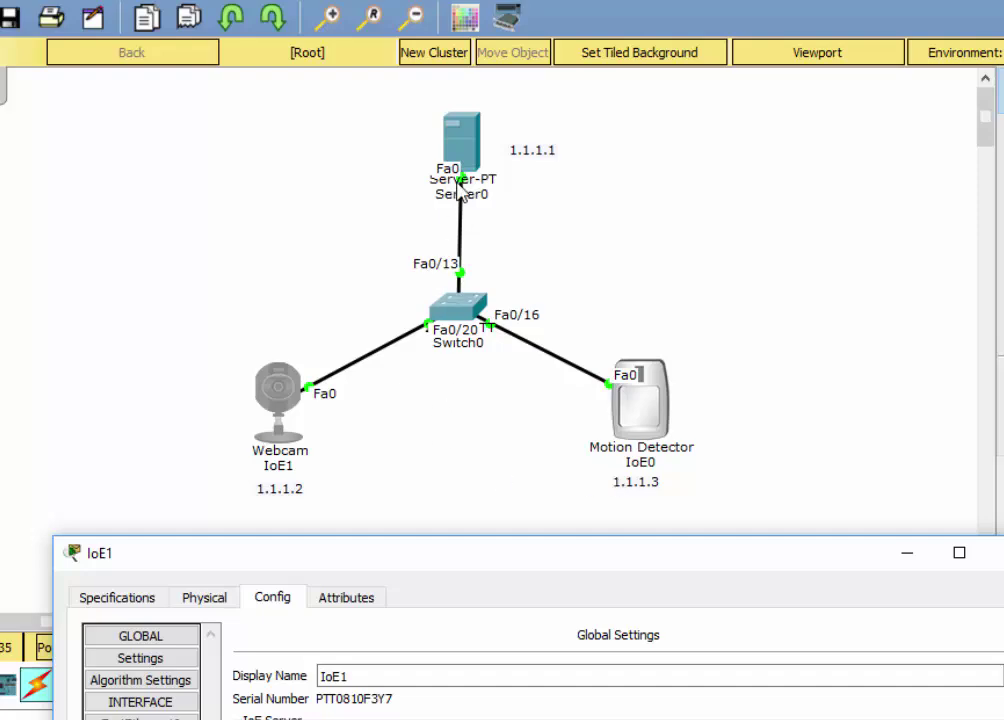
left_click_drag(455, 558, 437, 29)
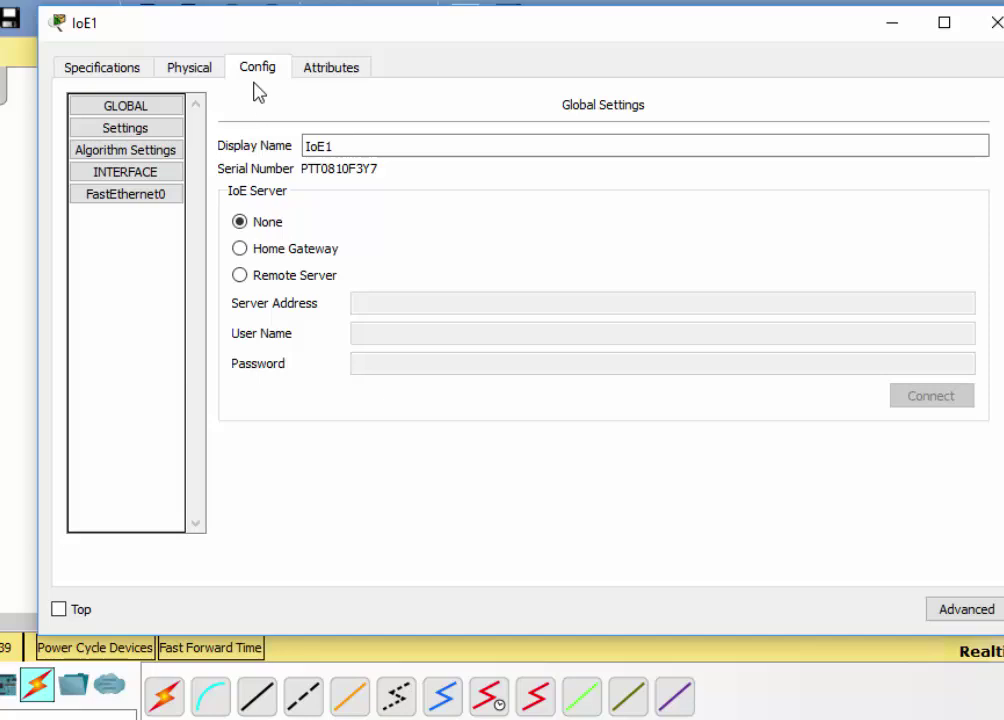
left_click(240, 277)
left_click(360, 302)
type("1")
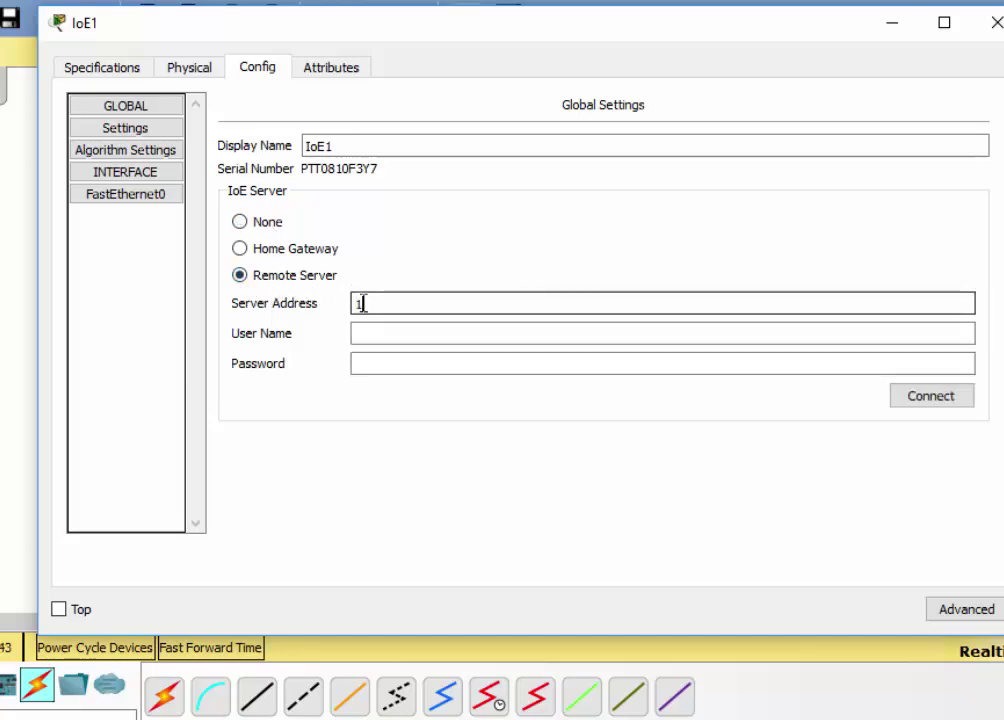
type(".1.1.1")
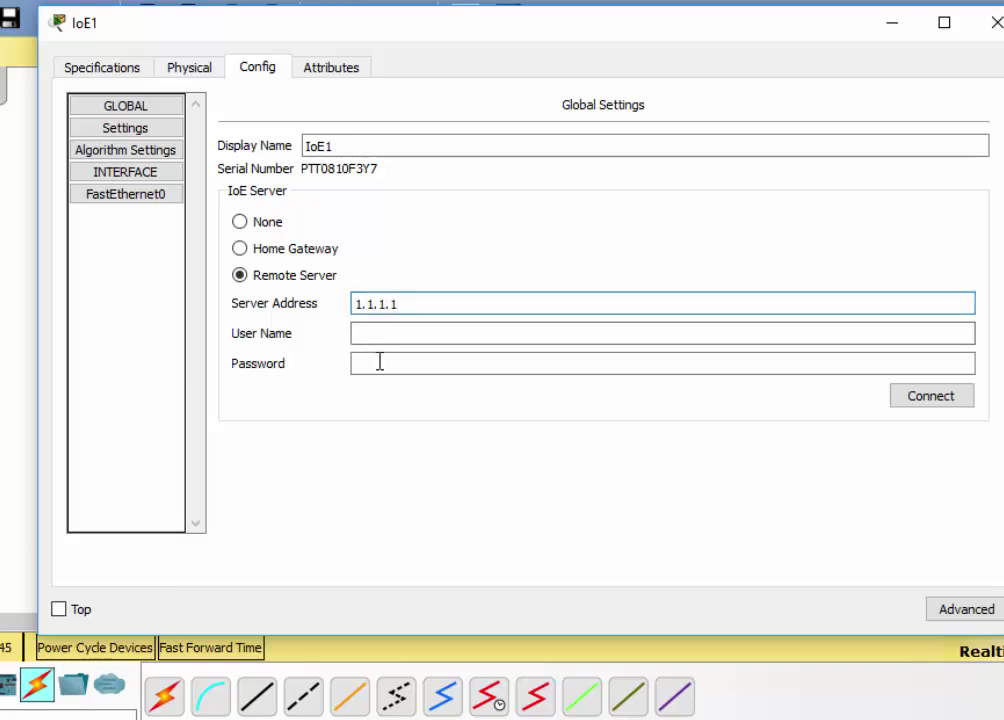
left_click(373, 336)
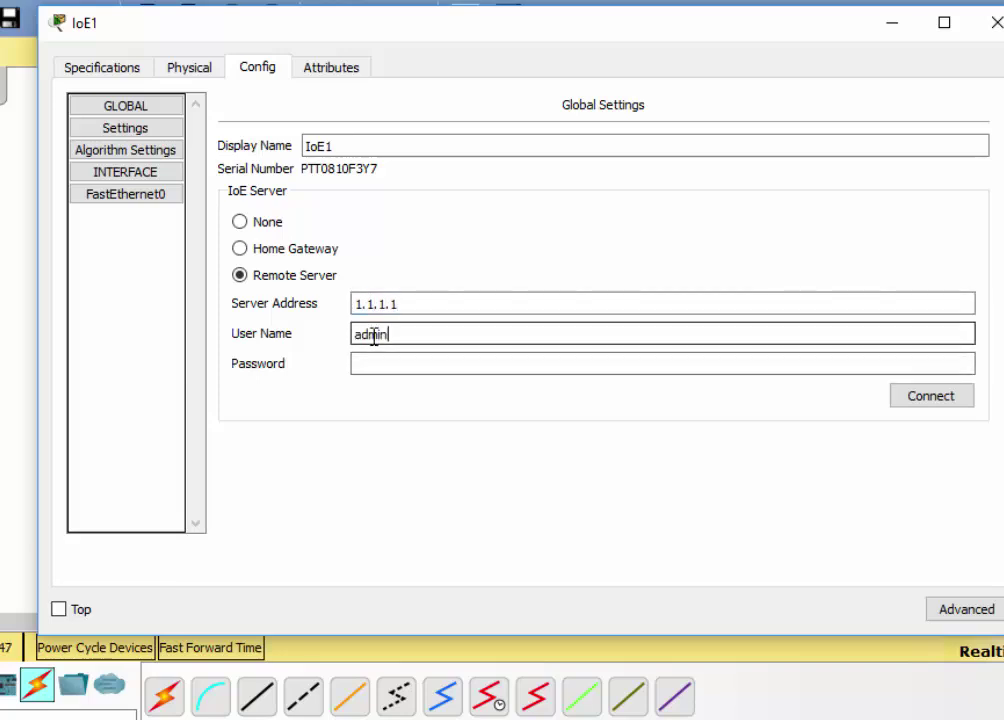
left_click(360, 368)
type("cisco")
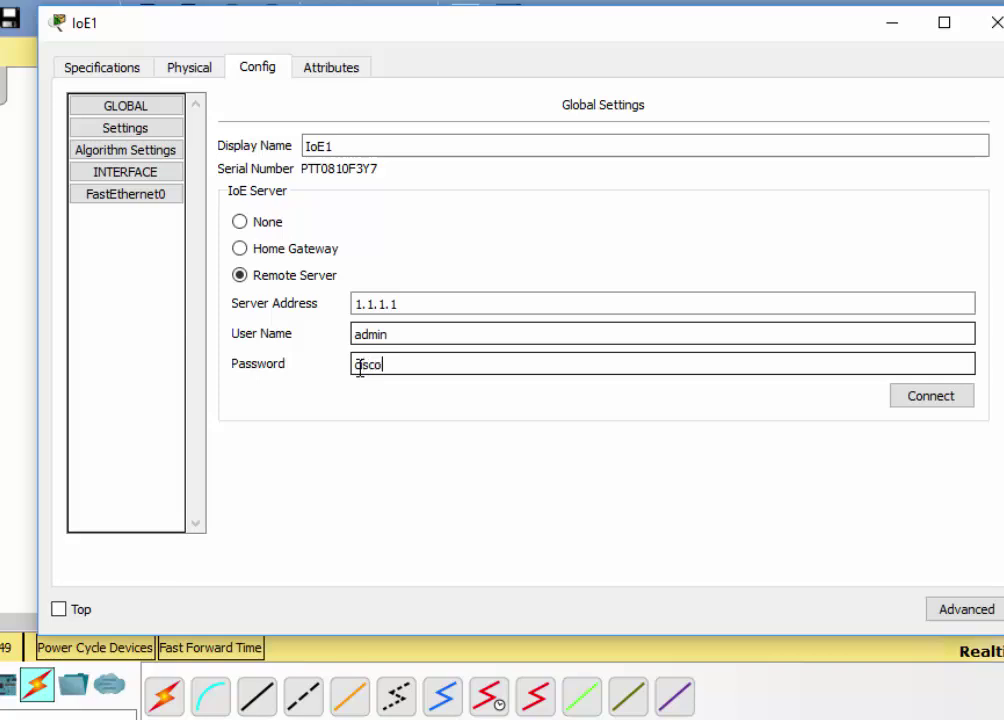
left_click(939, 403)
- Register motion detector IoE0 with remote server 1.1.1.1 using the server's user name and password
left_click(996, 22)
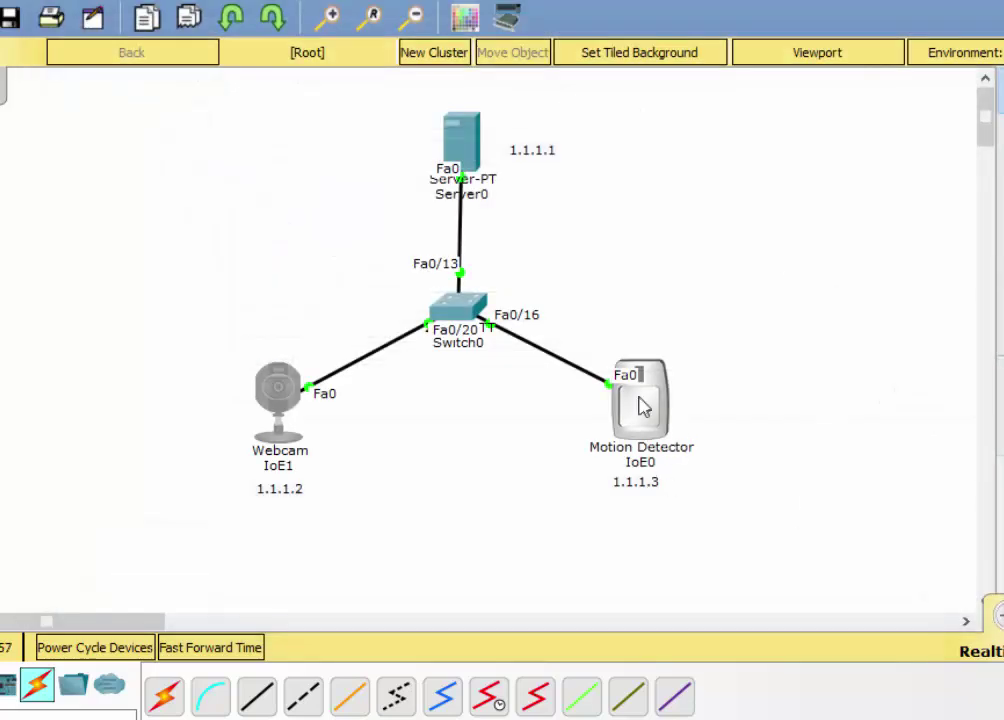
left_click(643, 407)
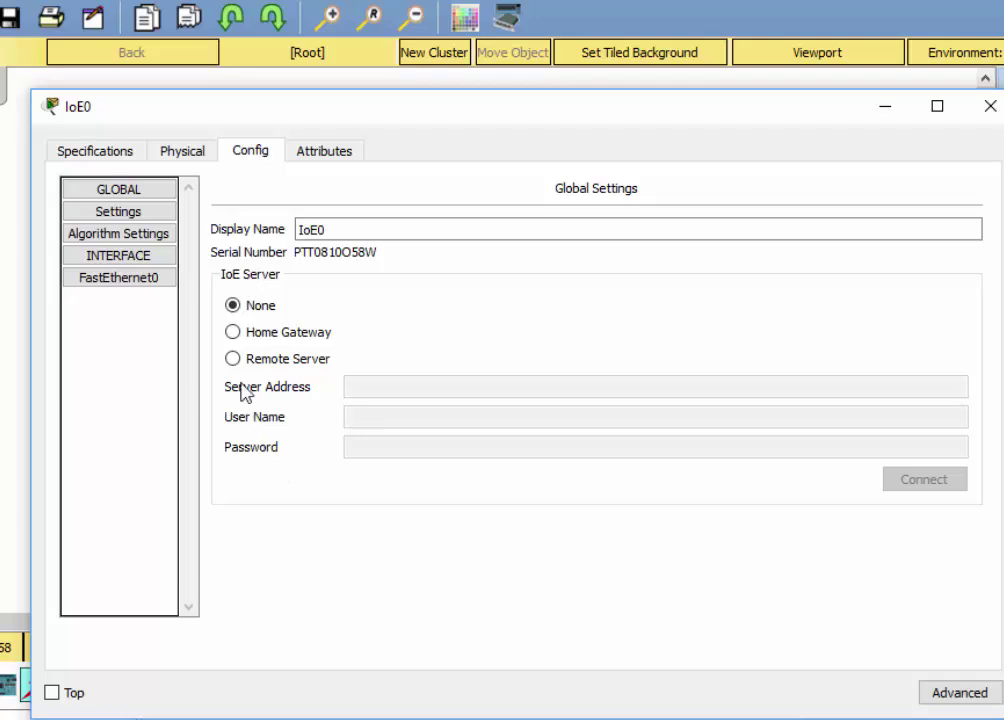
left_click(233, 361)
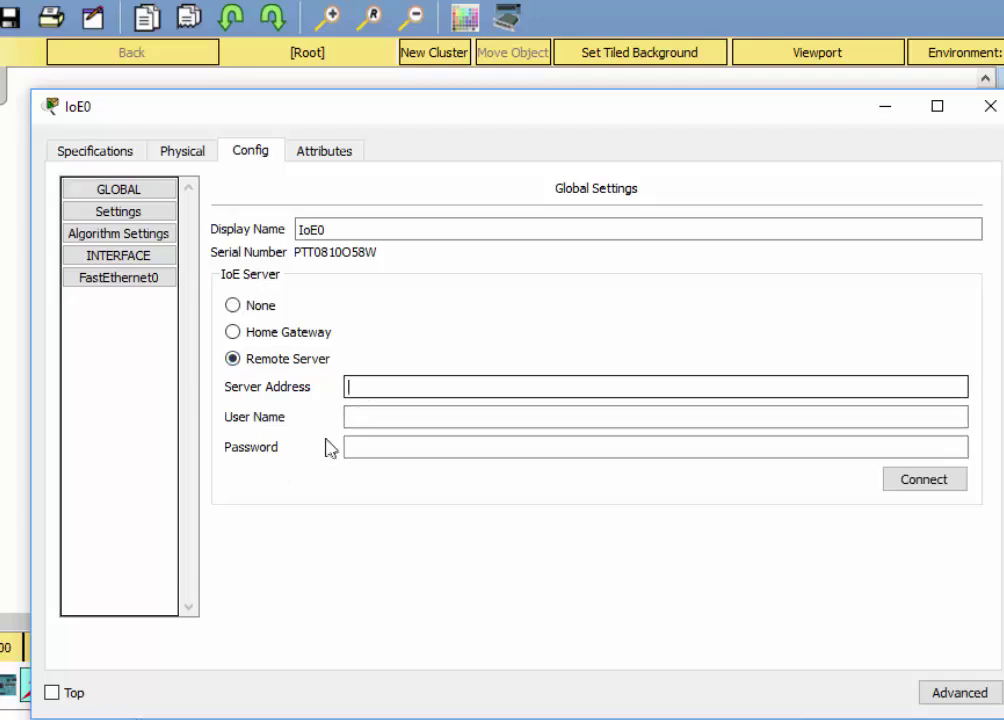
type("1.1.1.1")
left_click(379, 417)
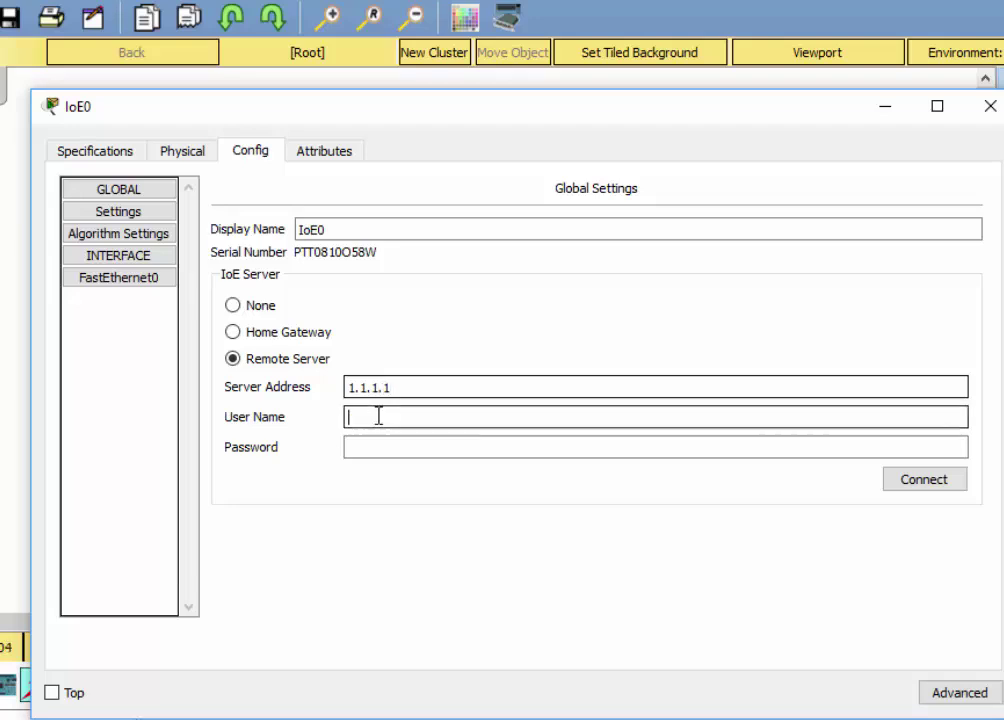
left_click(372, 447)
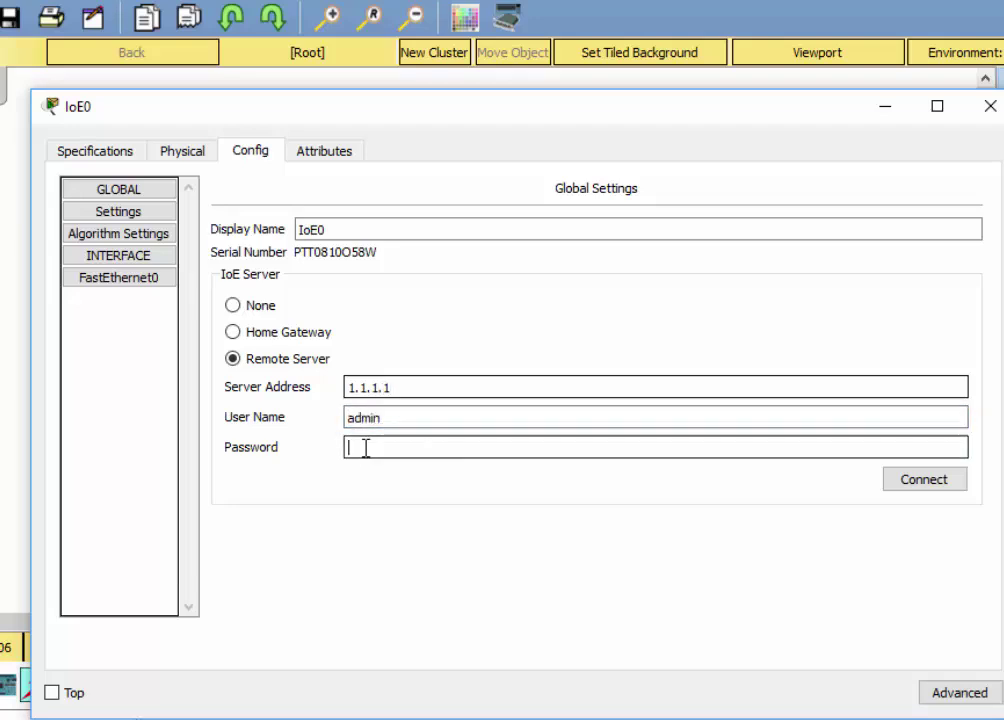
type("cisco")
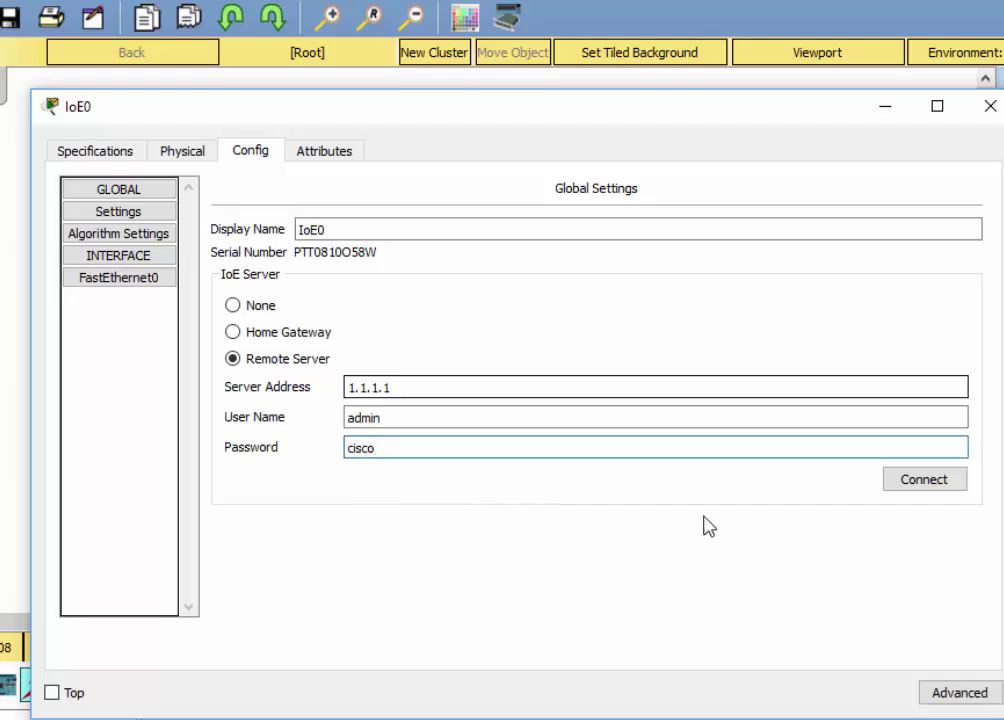
left_click(911, 484)
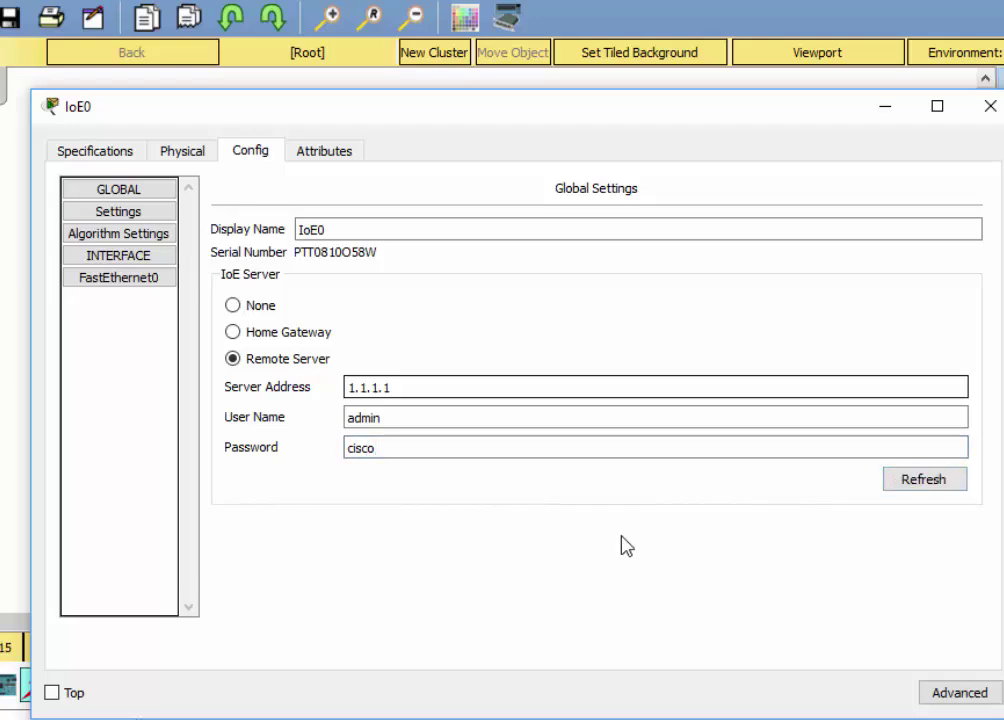
left_click(990, 105)
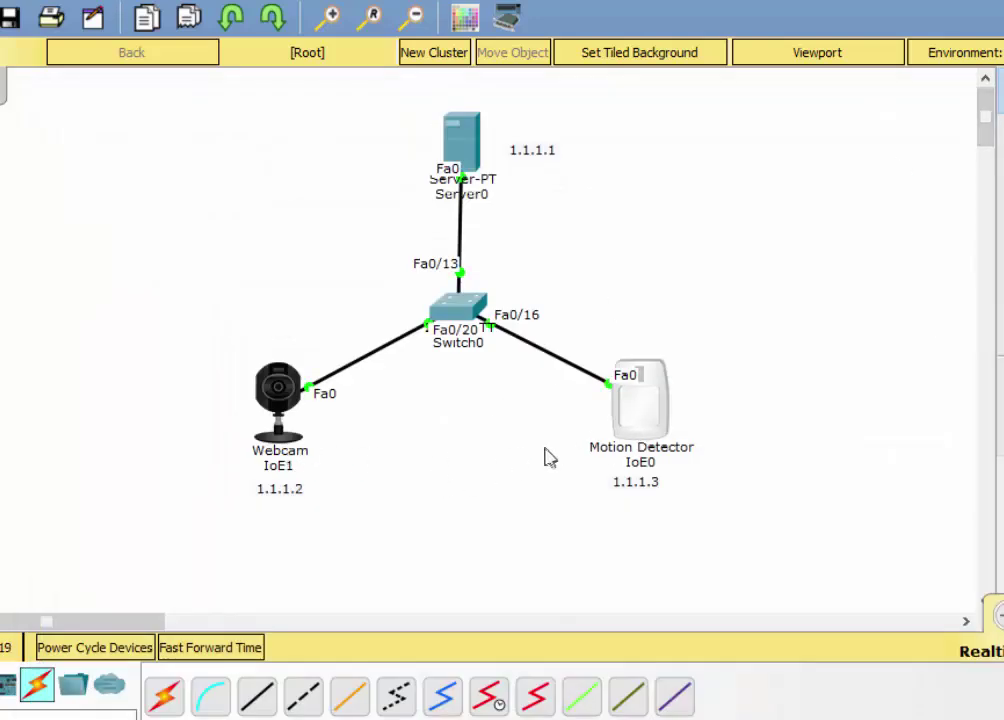
- Open Server0's web browser and load the IoE server page at 1.1.1.1
left_click(464, 150)
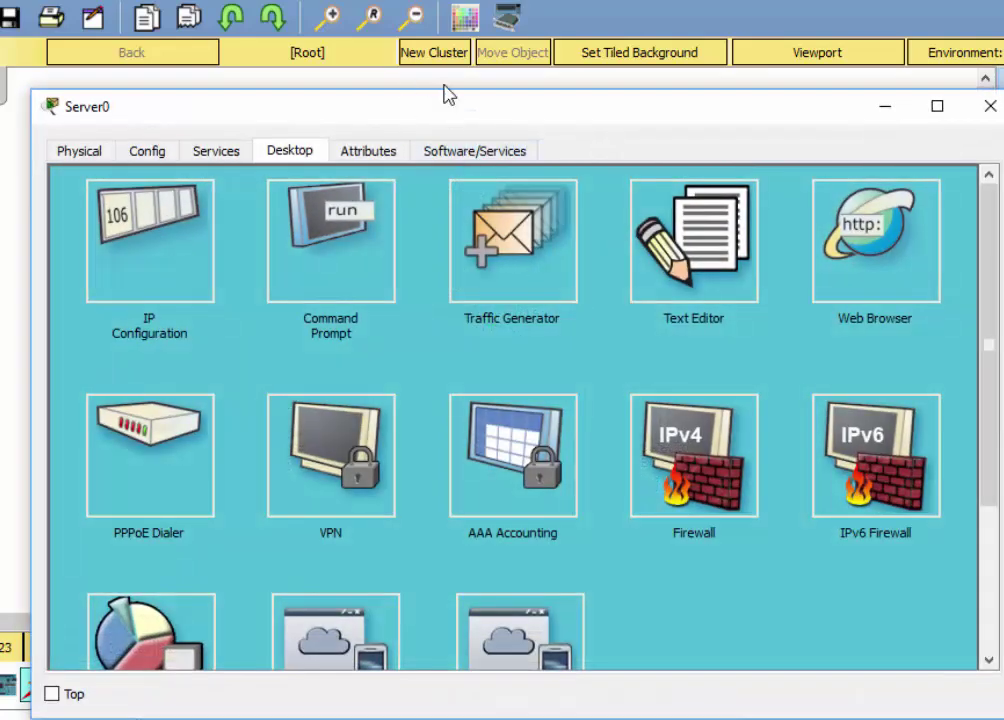
left_click_drag(447, 94, 428, 34)
left_click(885, 178)
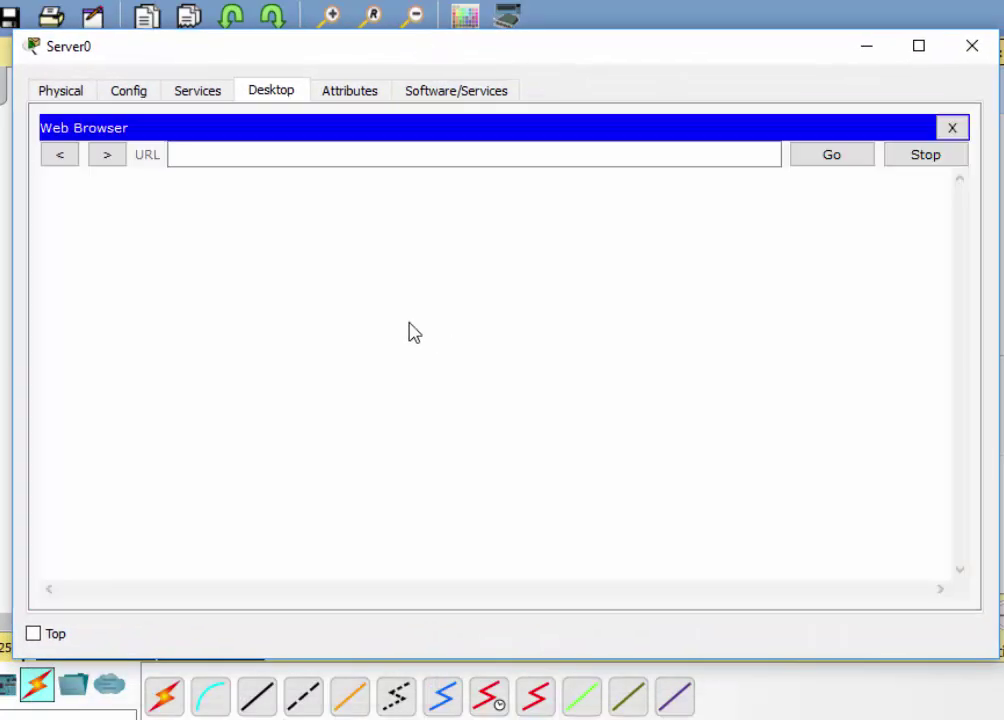
left_click(263, 158)
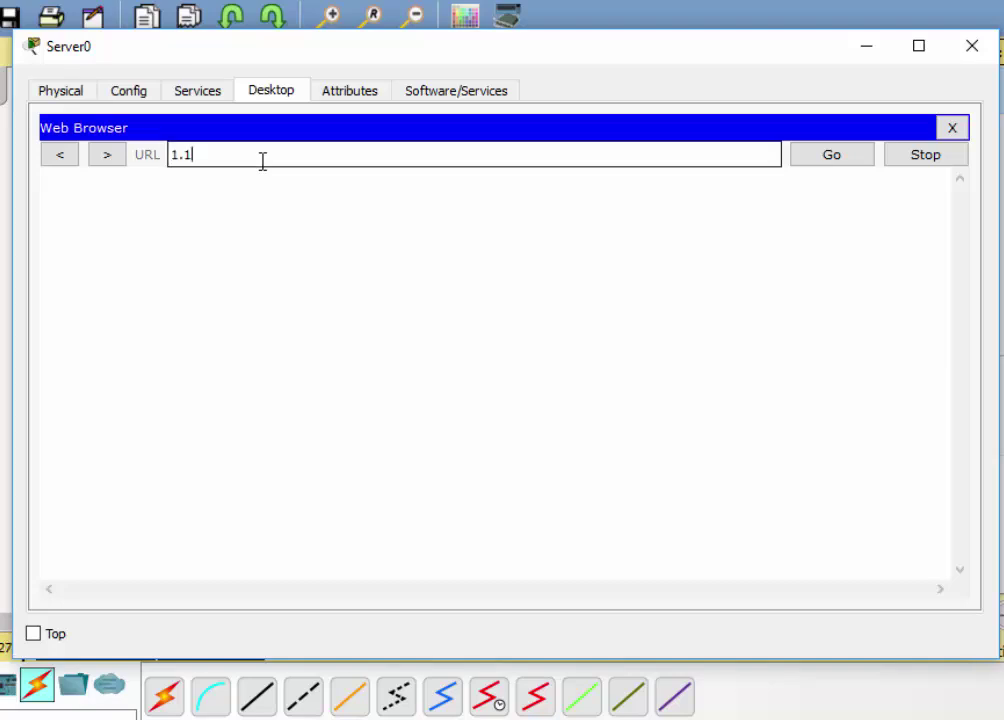
left_click(836, 156)
- Sign in to the IoE server with the admin account's user name and password
left_click(476, 246)
type("admin")
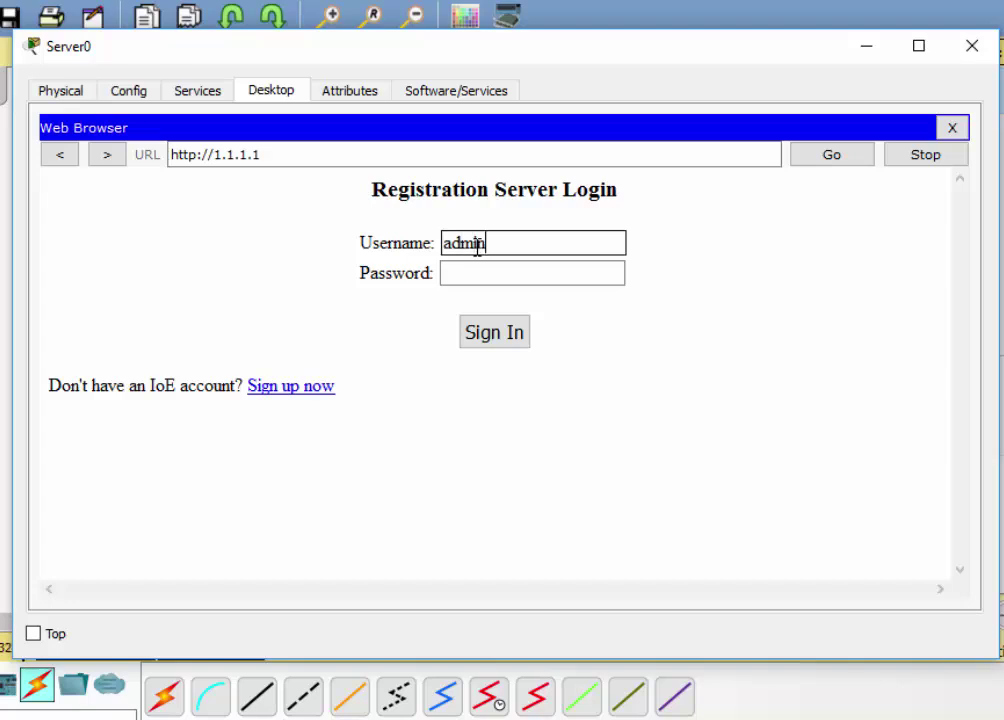
left_click(461, 278)
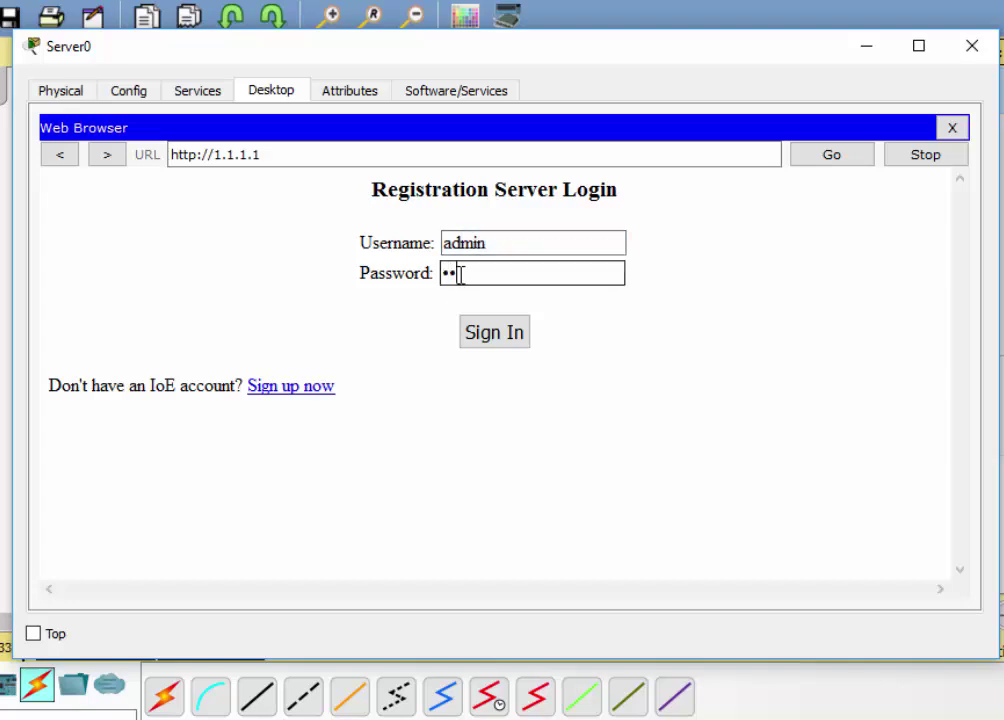
type("admin")
left_click(488, 333)
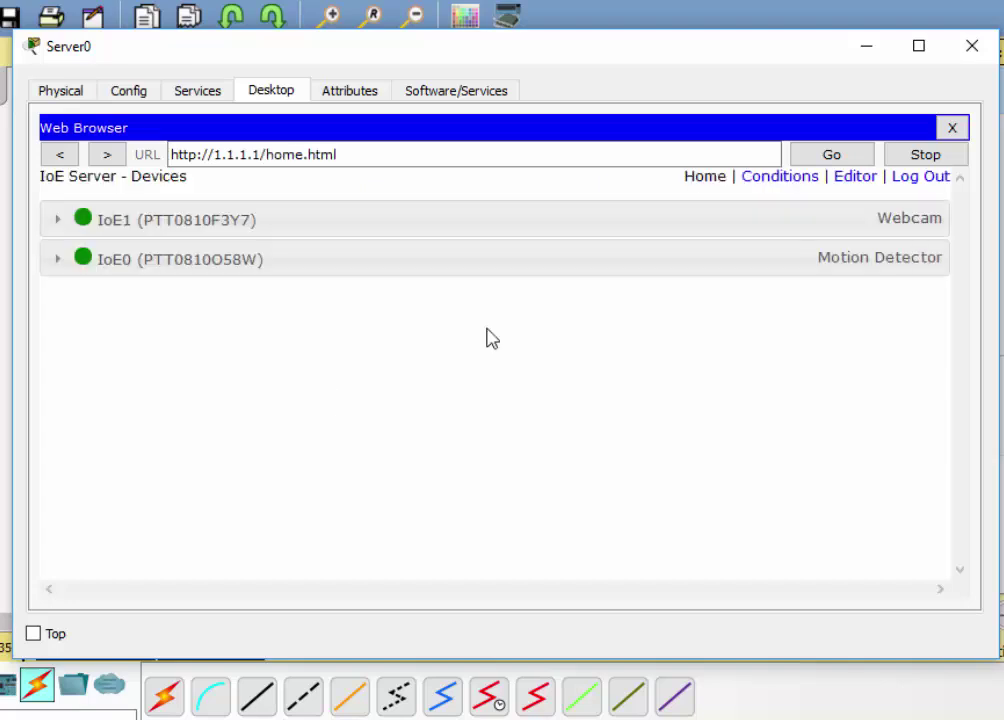
- Expand the Webcam IoE1 and Motion Detector IoE0 entries and move the server window aside
left_click(59, 226)
left_click(57, 470)
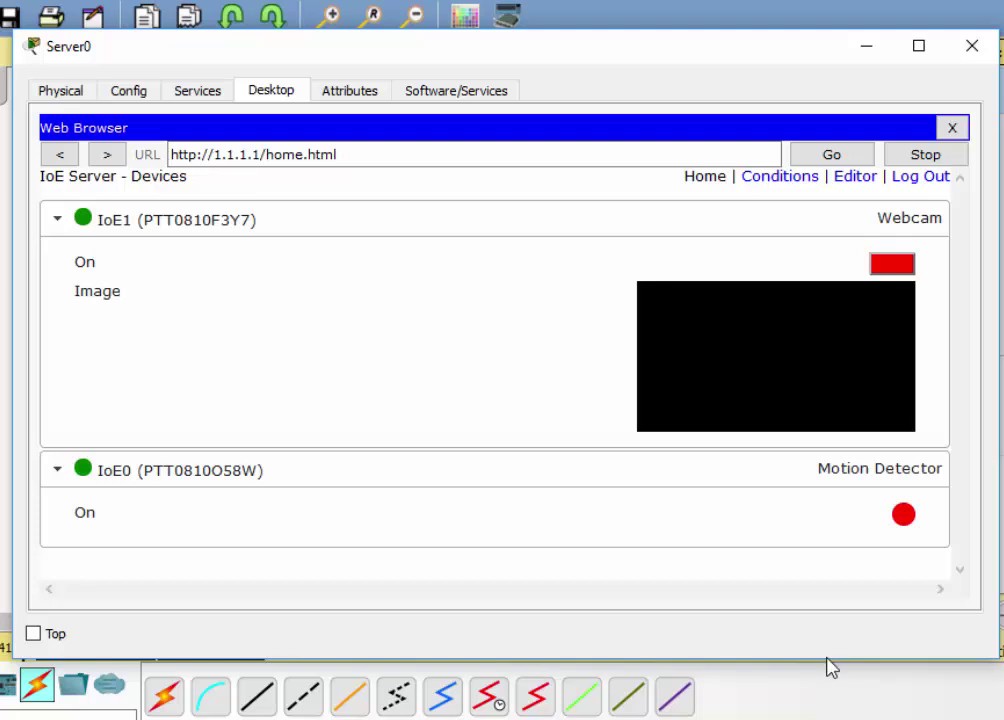
left_click_drag(827, 660, 827, 719)
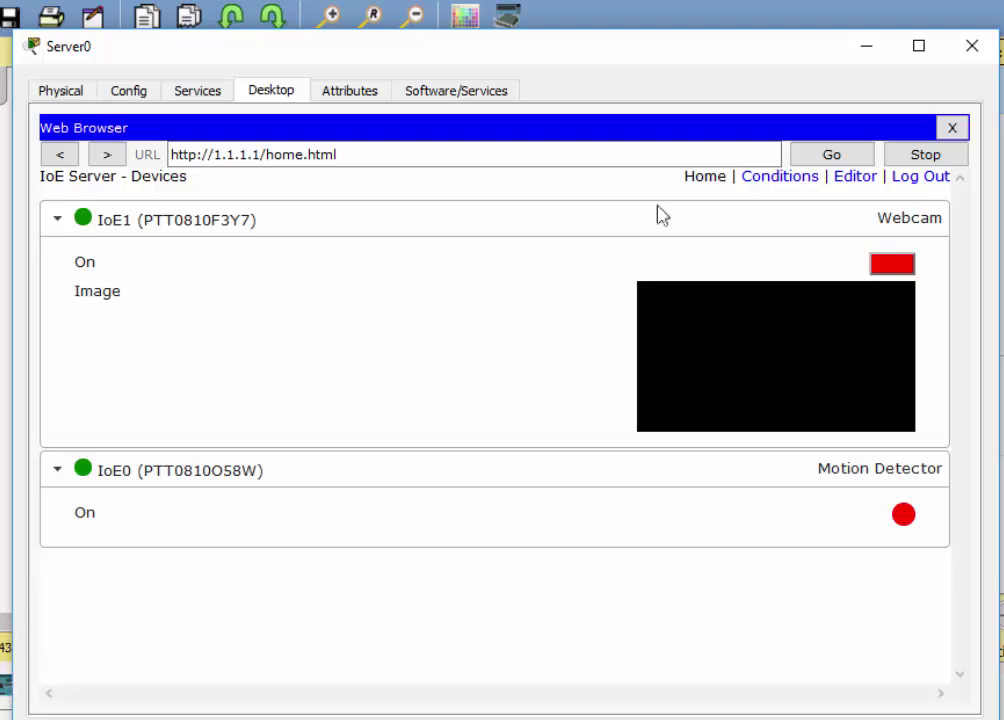
left_click_drag(716, 40, 671, 2)
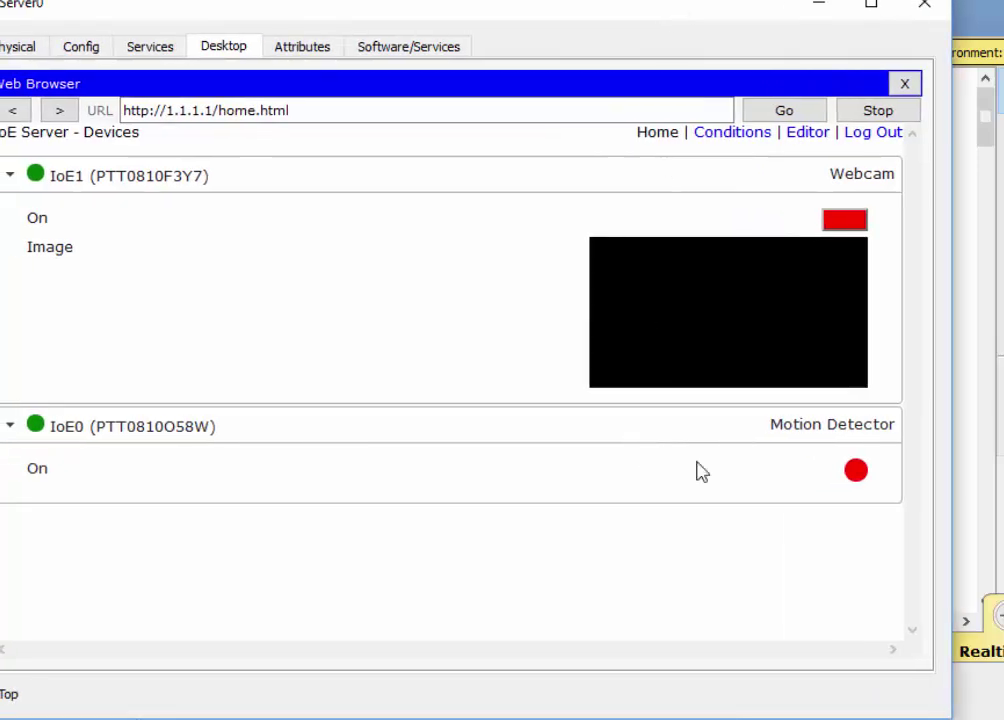
left_click_drag(762, 16, 326, 20)
- Trigger the motion detector on the canvas and watch its status change on home.html
left_click(858, 491)
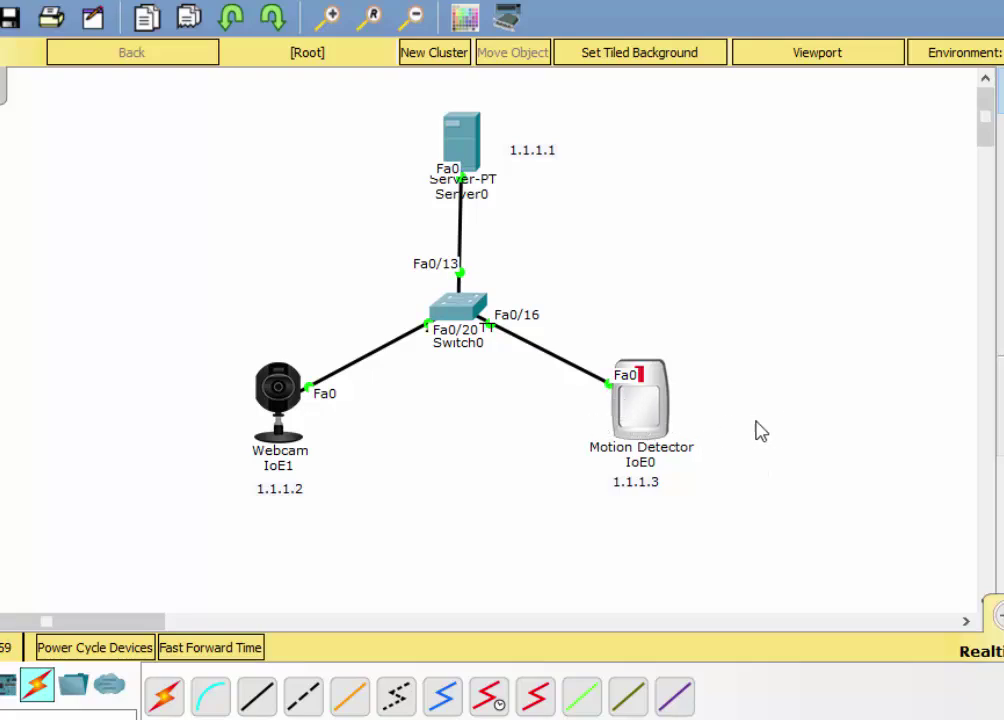
key("alt+Tab")
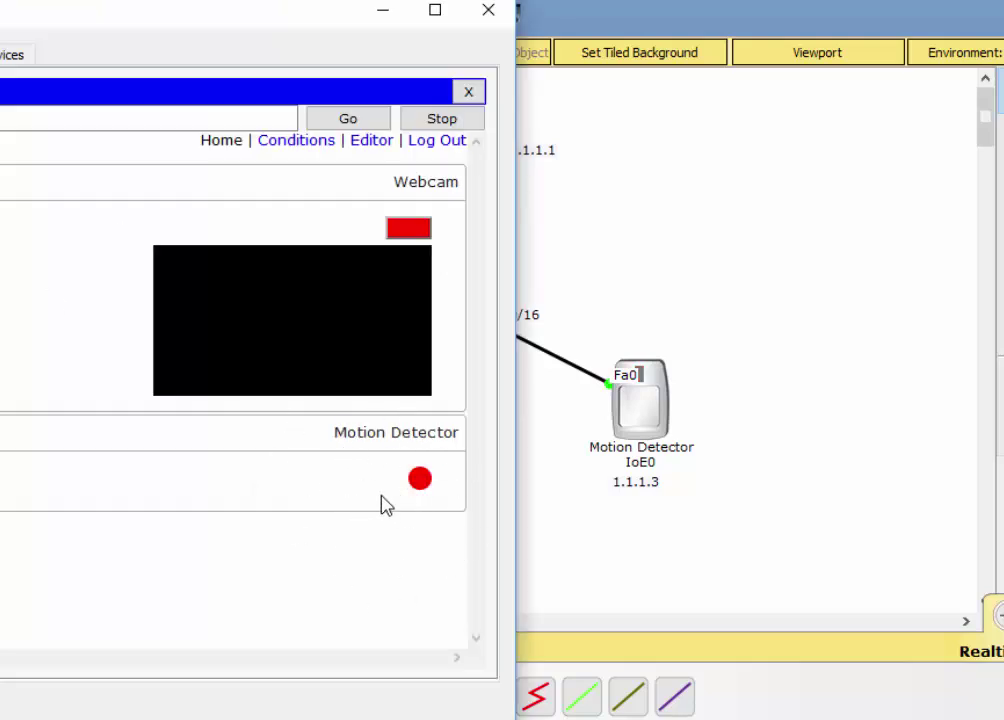
left_click_drag(277, 22, 265, 2)
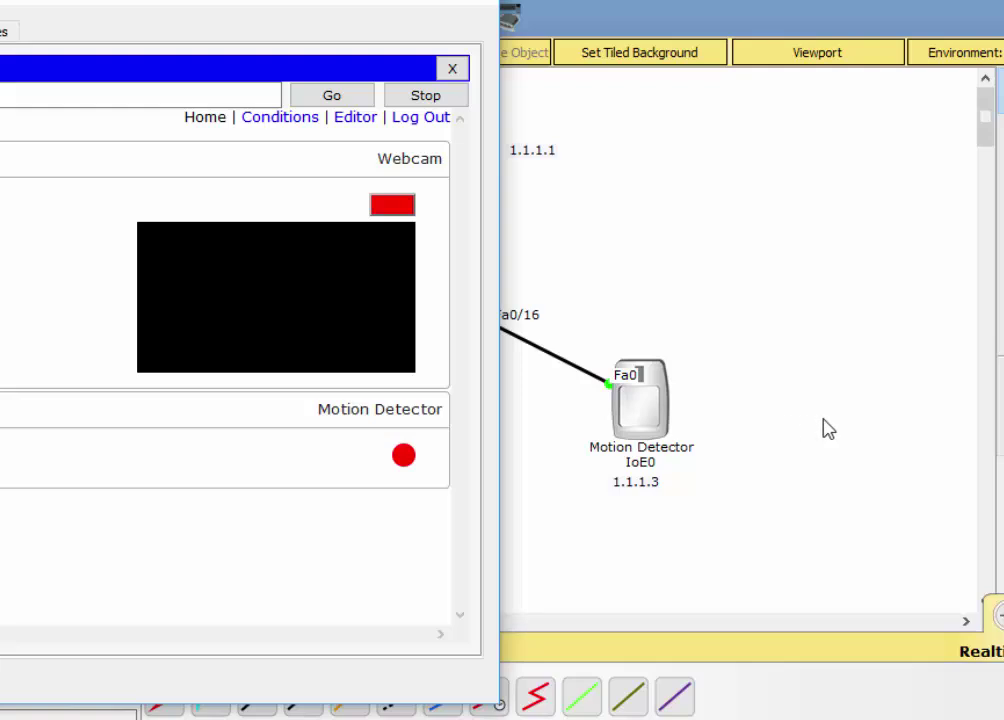
mouse_move(683, 419)
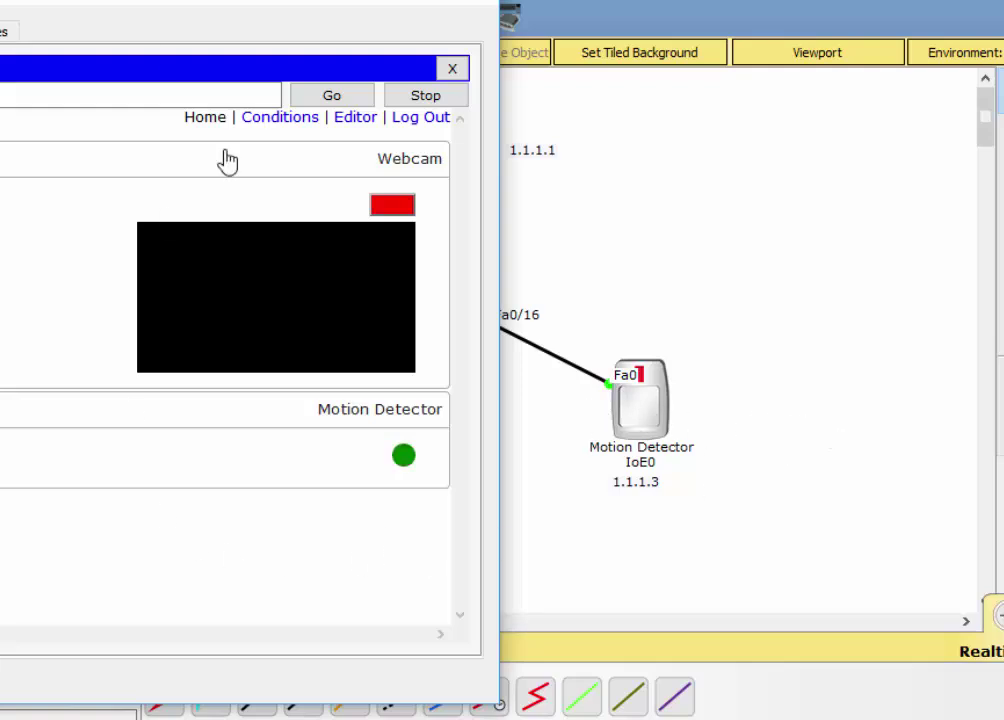
left_click_drag(135, 3, 569, 4)
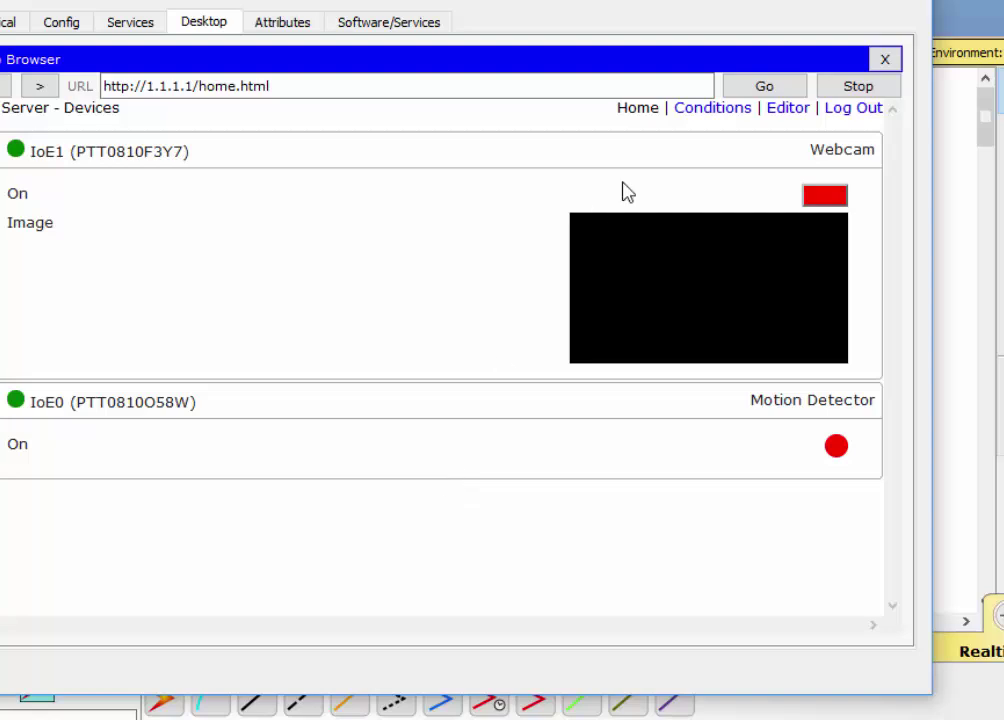
- Start a new rule named webcam-on on the Conditions page, then lower the server window
left_click(711, 110)
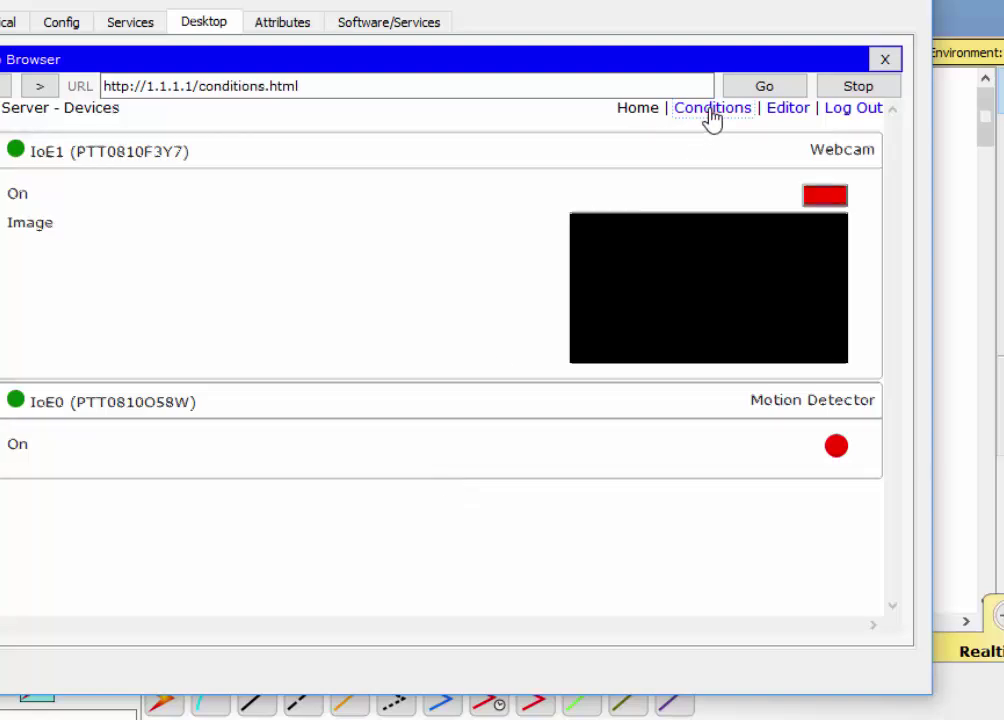
left_click_drag(413, 2, 457, 5)
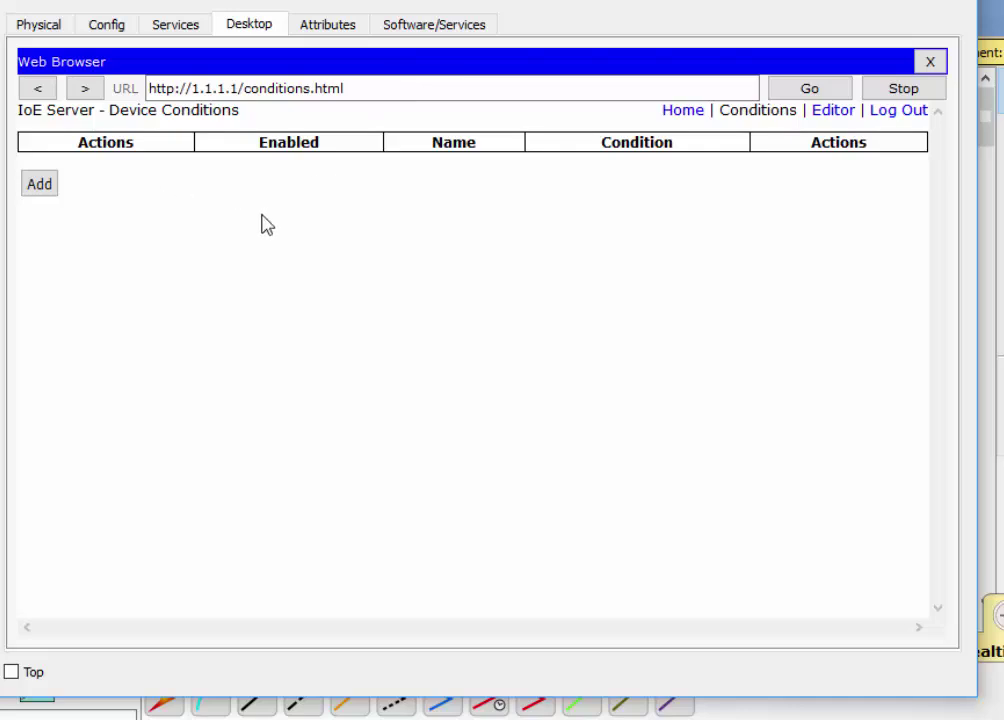
left_click(40, 185)
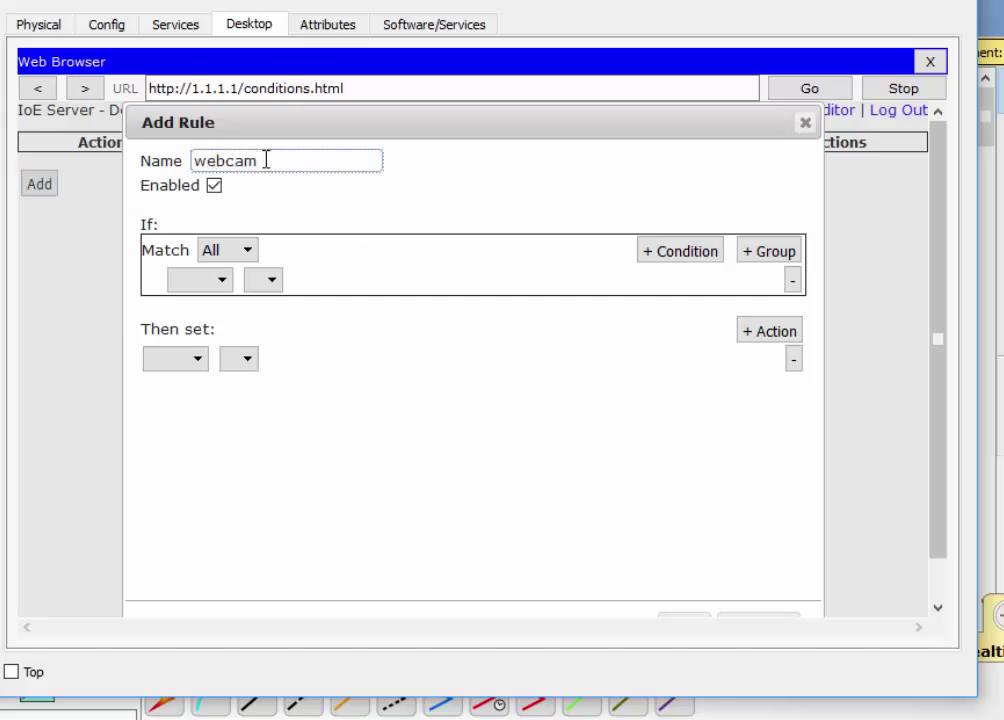
key("Tab")
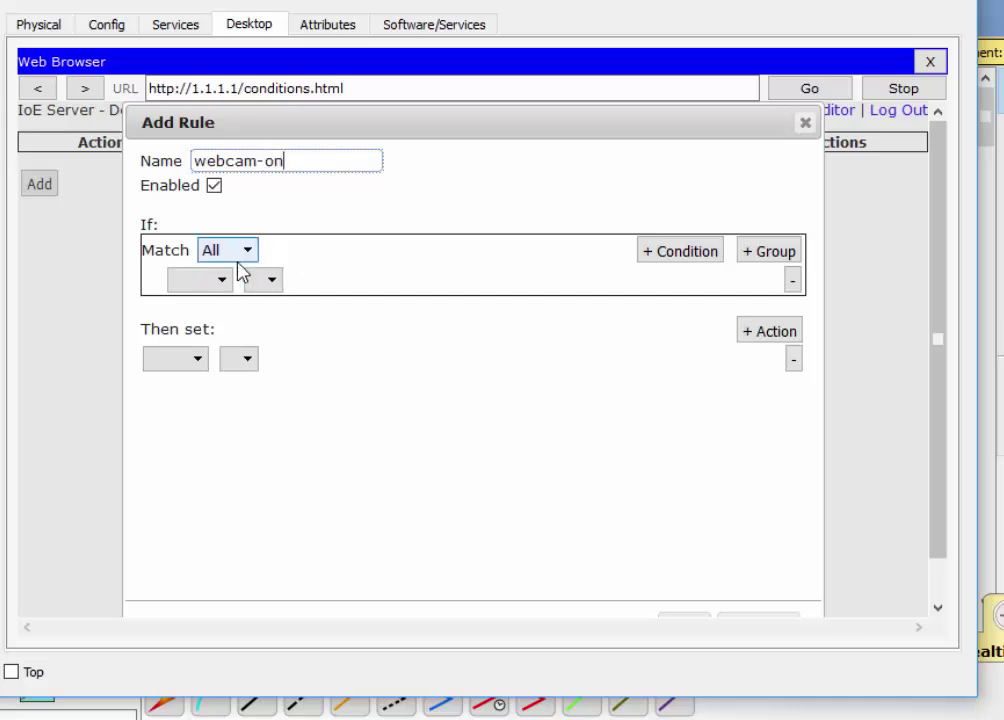
left_click(246, 262)
left_click(224, 272)
left_click(224, 285)
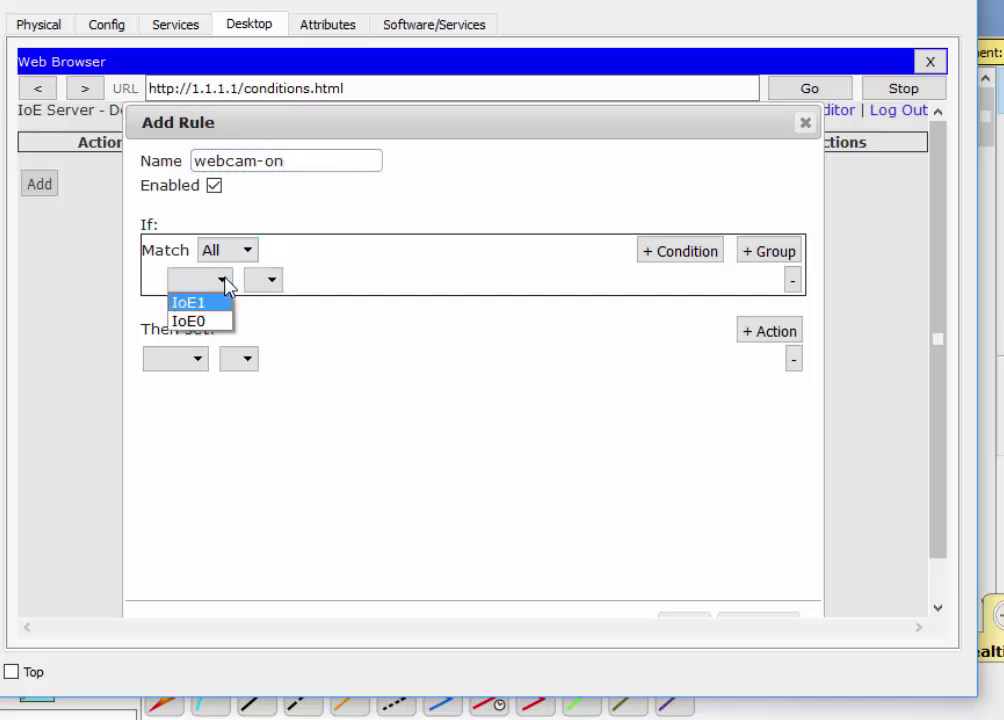
left_click(395, 5)
left_click_drag(447, 8, 439, 580)
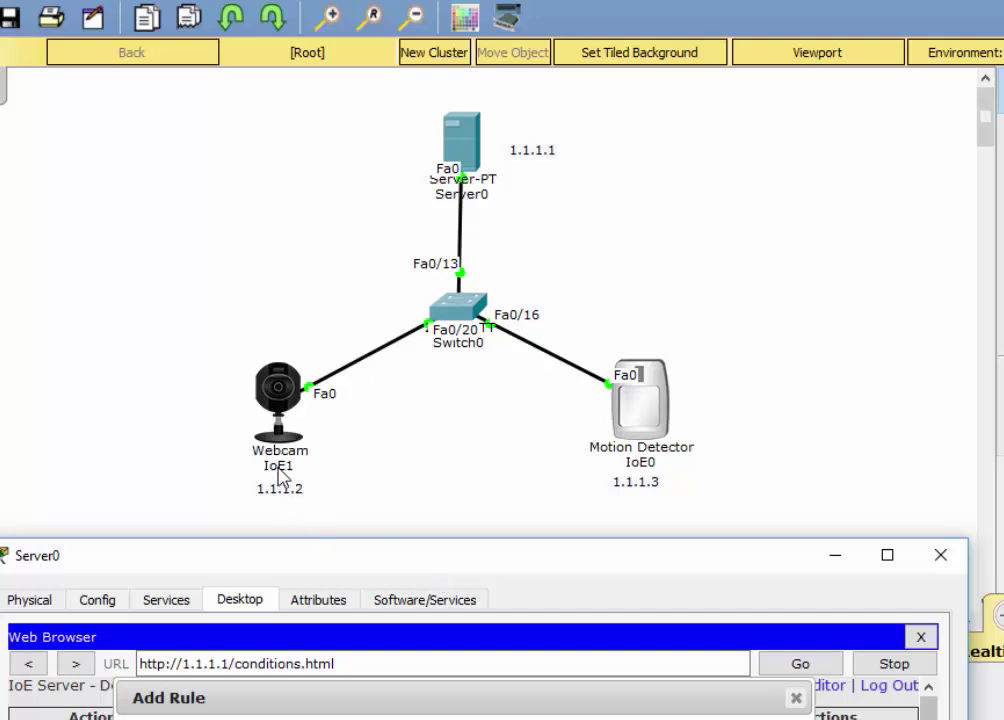
- Rename the IoE0 label to 'motion detector' and the IoE1 label to 'webcam'
left_click(643, 475)
left_click(642, 475)
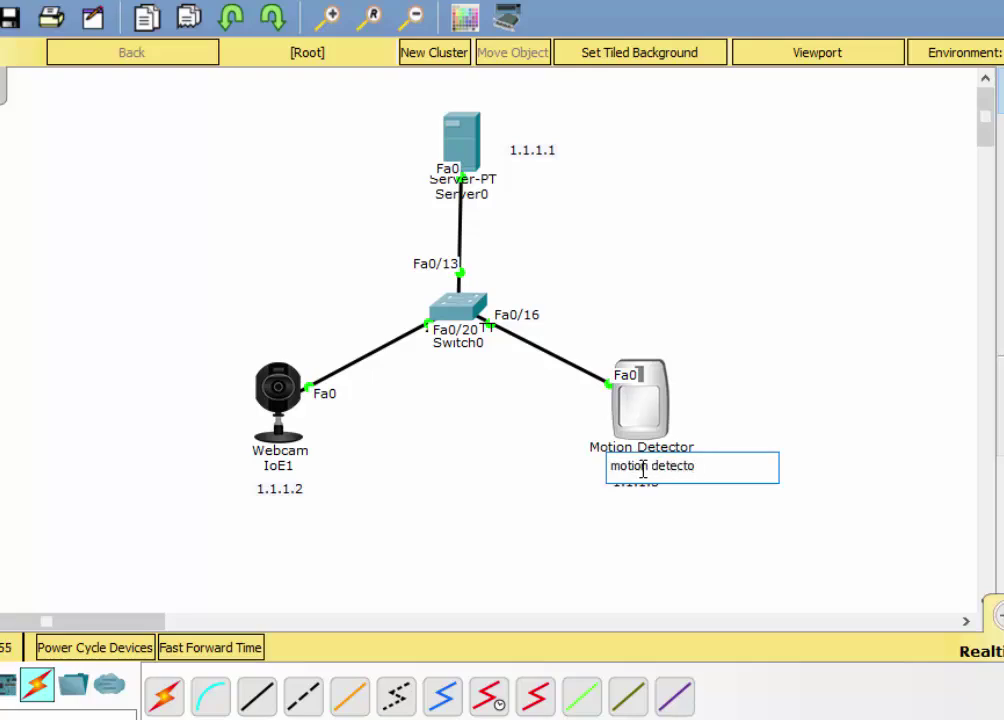
left_click(280, 467)
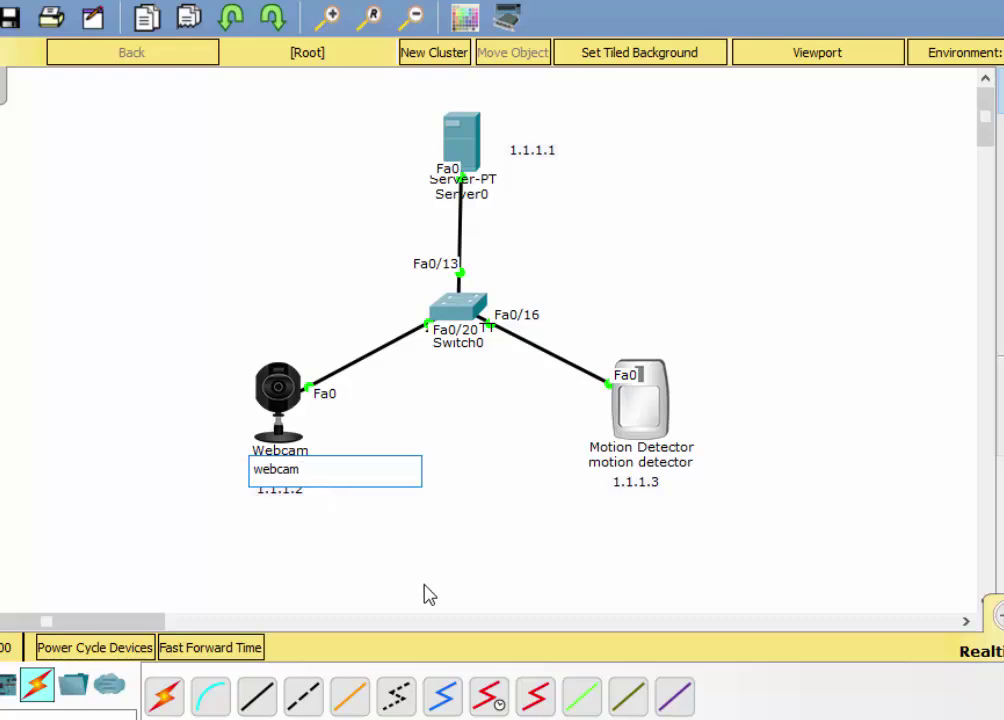
key("Return")
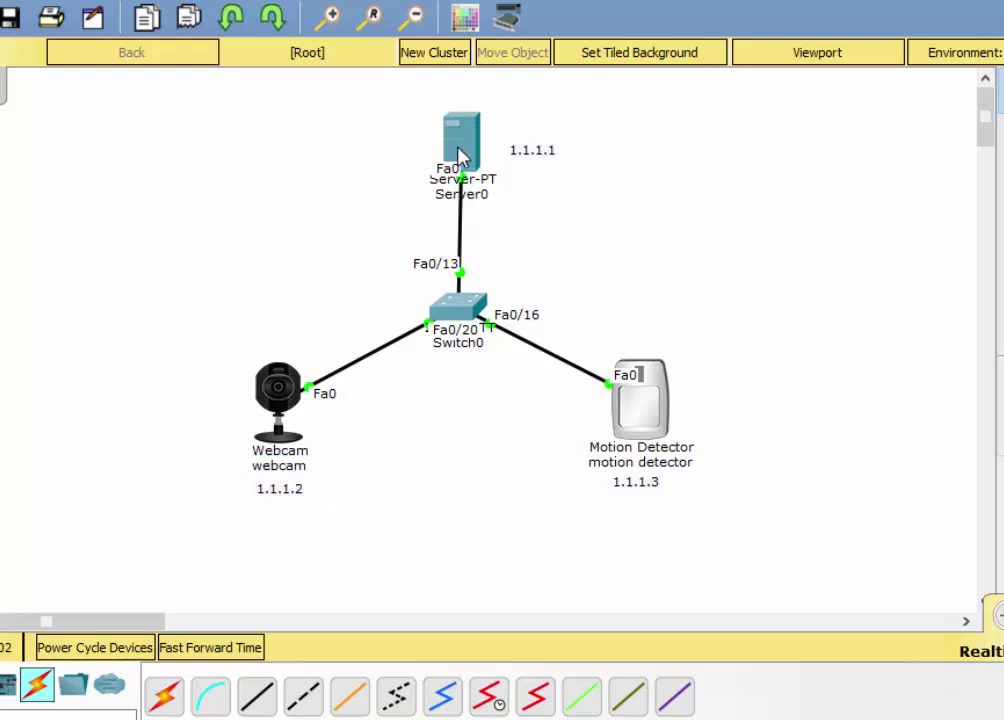
left_click(458, 155)
- Define webcam-on as: if motion detector On is true, set webcam On to true; save it
left_click_drag(470, 545, 470, 45)
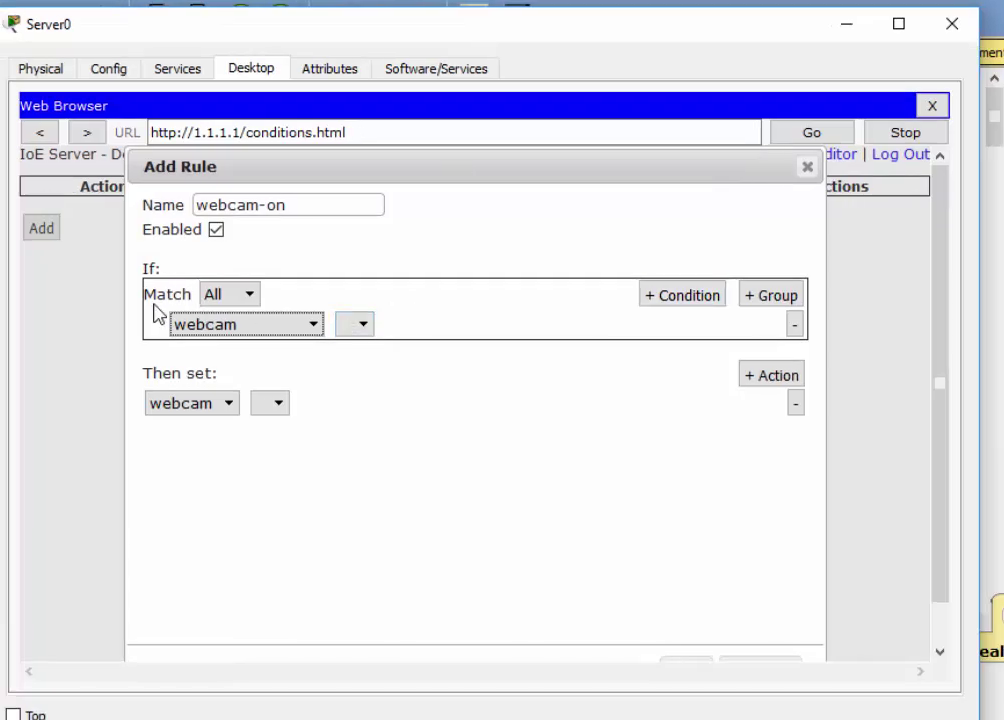
left_click(313, 330)
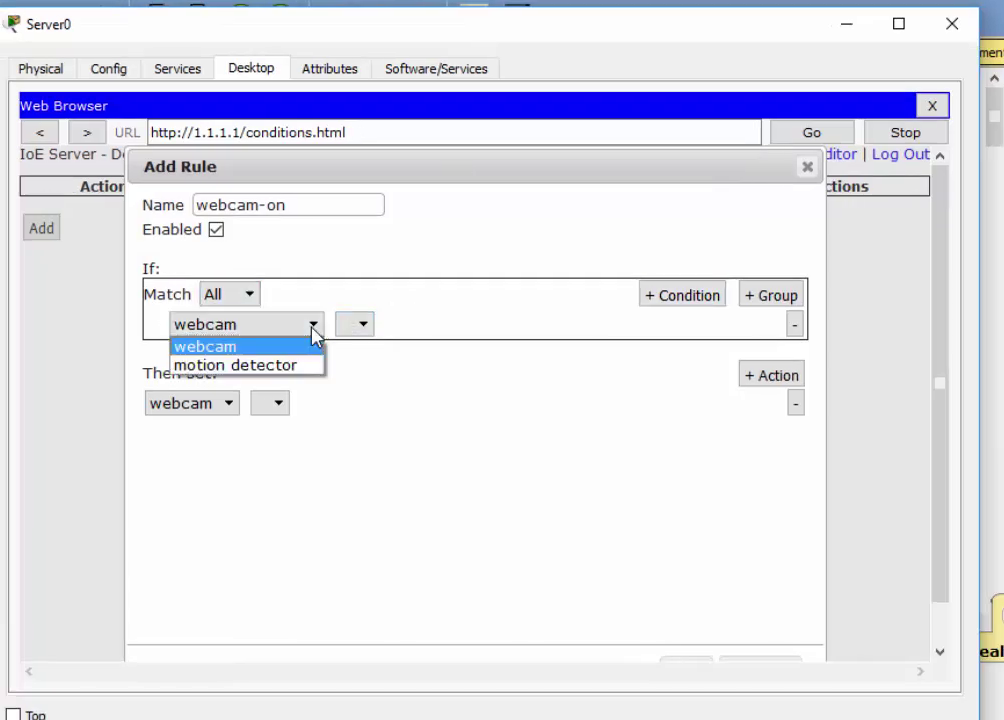
left_click(300, 365)
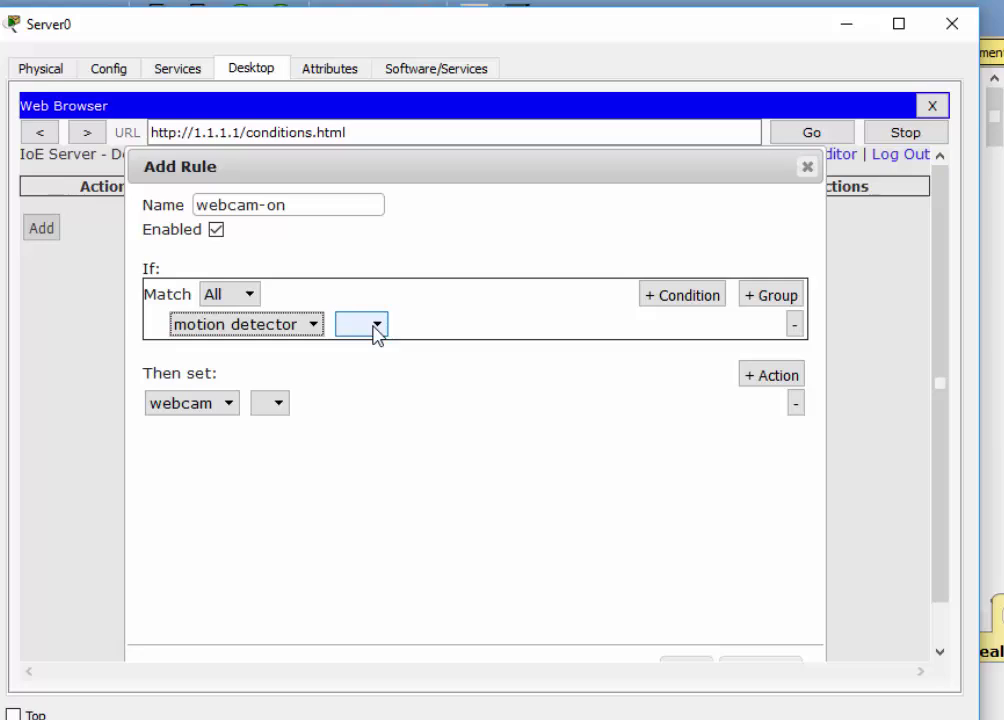
left_click(377, 325)
left_click(368, 350)
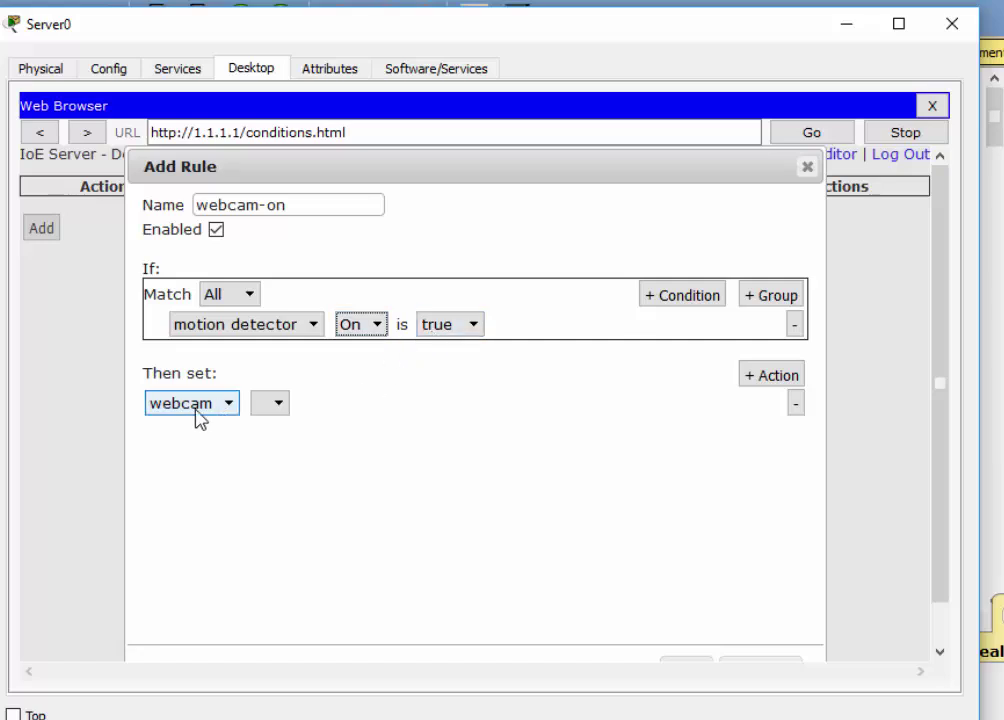
left_click(279, 404)
left_click(279, 404)
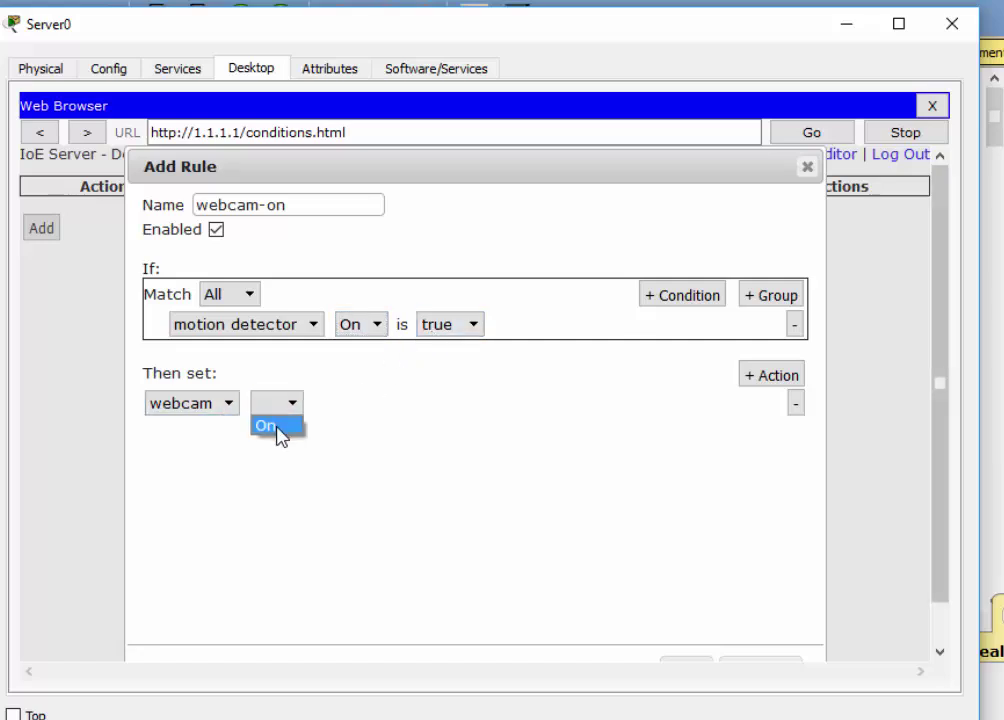
left_click(278, 431)
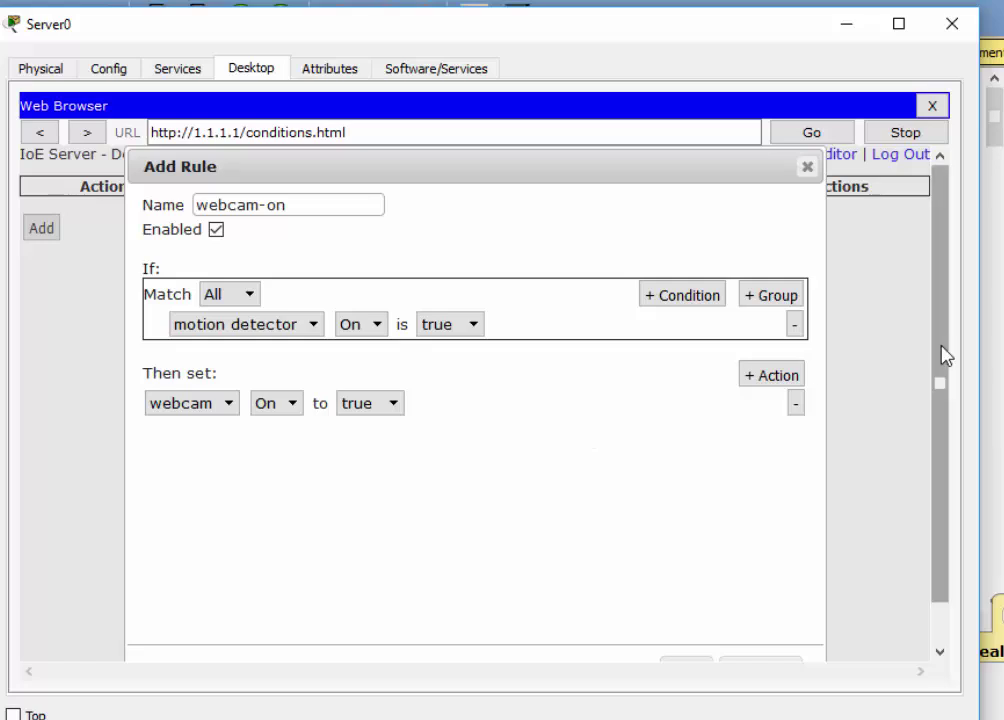
left_click_drag(940, 383, 945, 424)
left_click(687, 632)
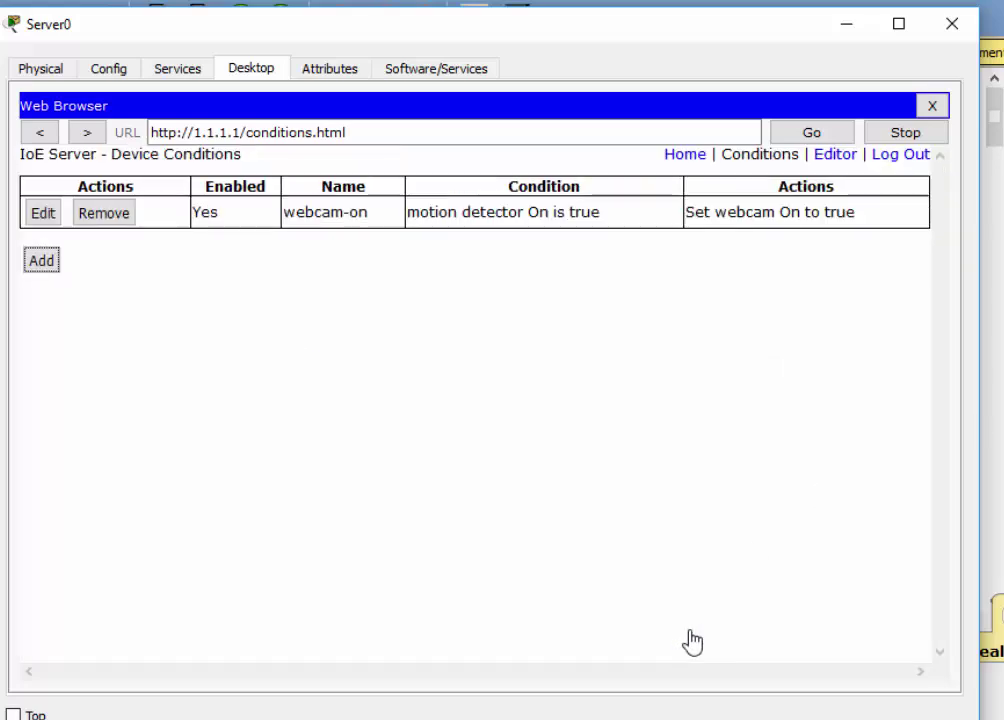
- Add a webcam-off rule with the condition motion detector On is false
left_click(42, 262)
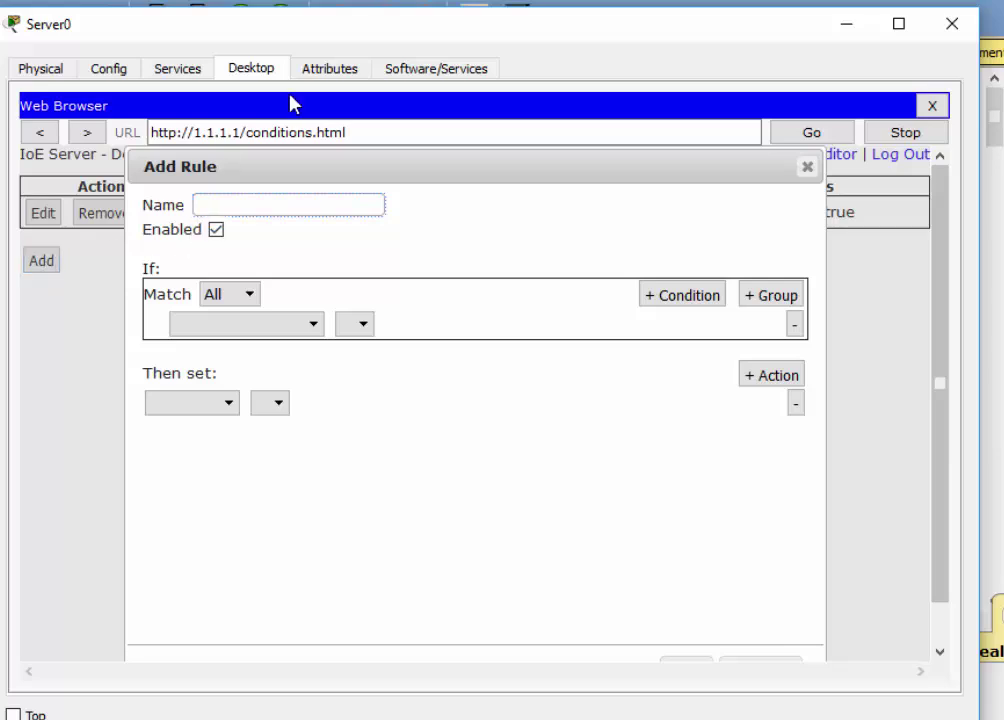
left_click_drag(286, 167, 292, 167)
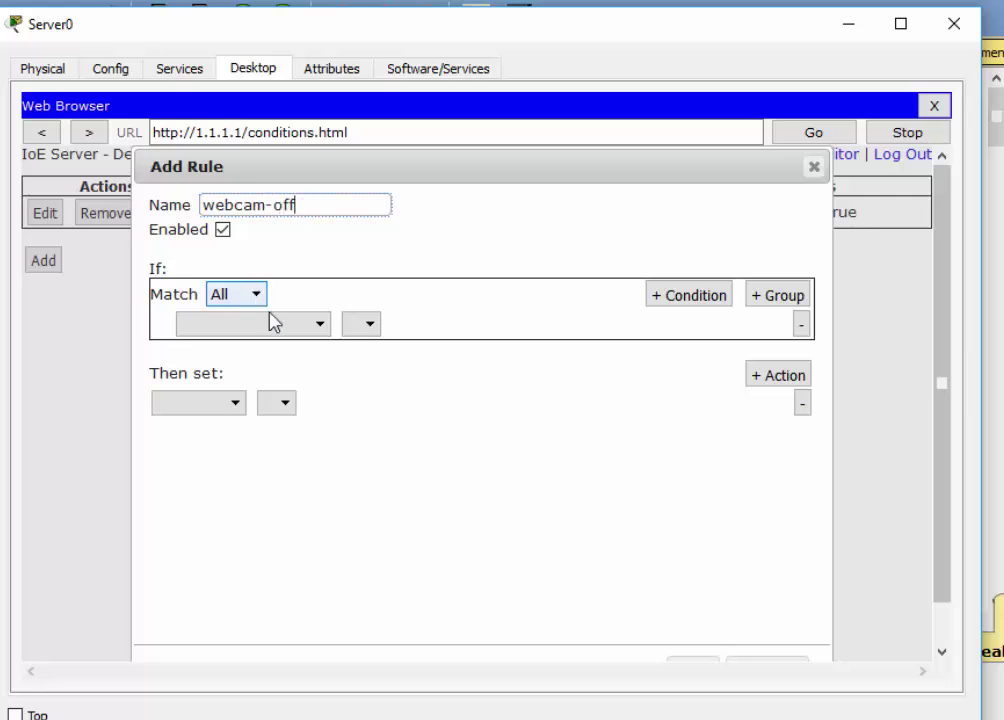
left_click(316, 325)
left_click(285, 366)
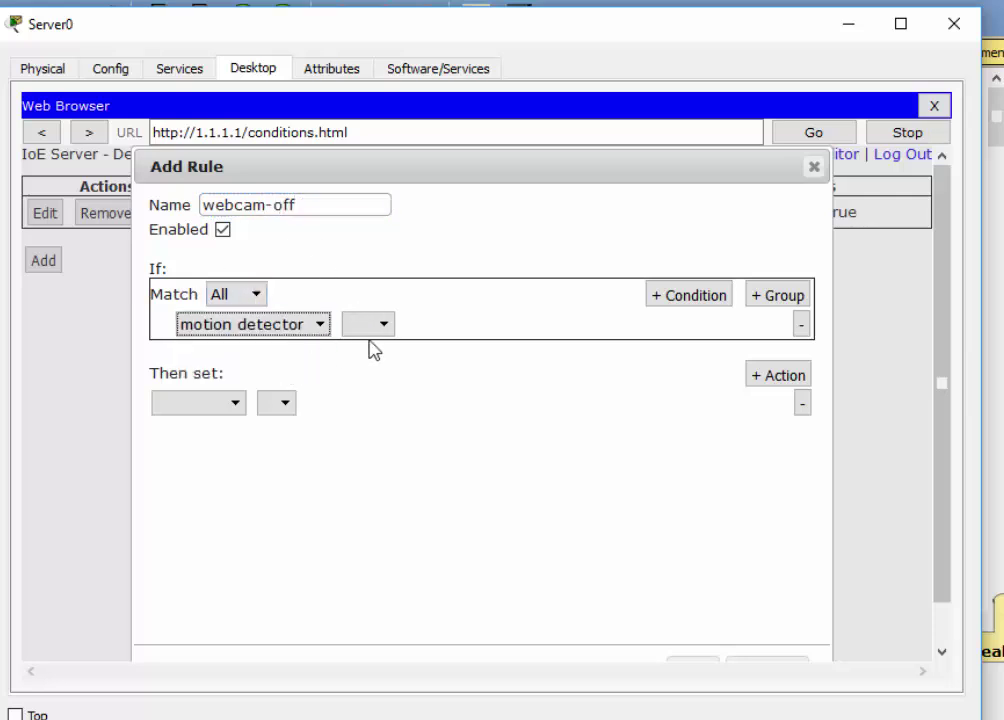
left_click(383, 322)
left_click(373, 348)
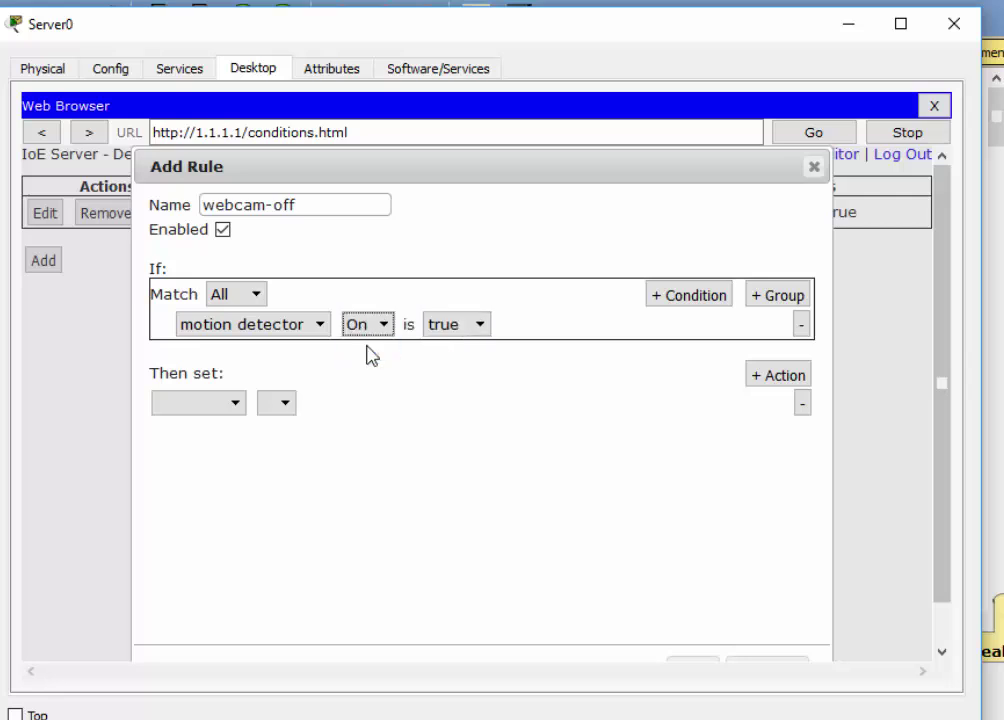
left_click(471, 330)
left_click(466, 366)
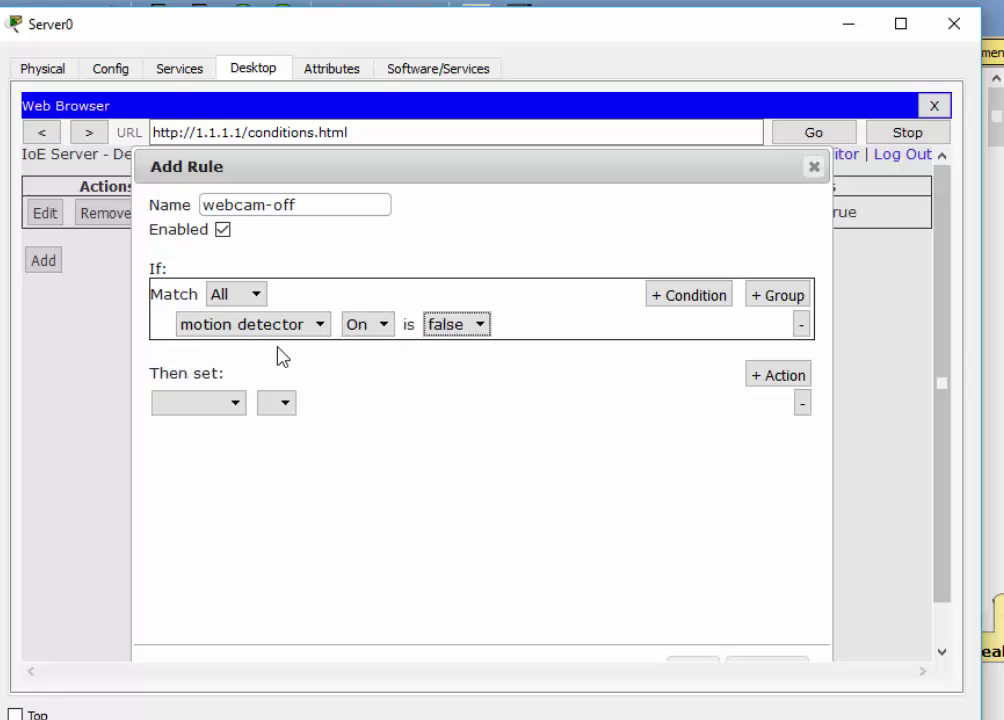
- Set the webcam-off action to webcam On false and save the rule
left_click(235, 404)
left_click(200, 430)
left_click(292, 410)
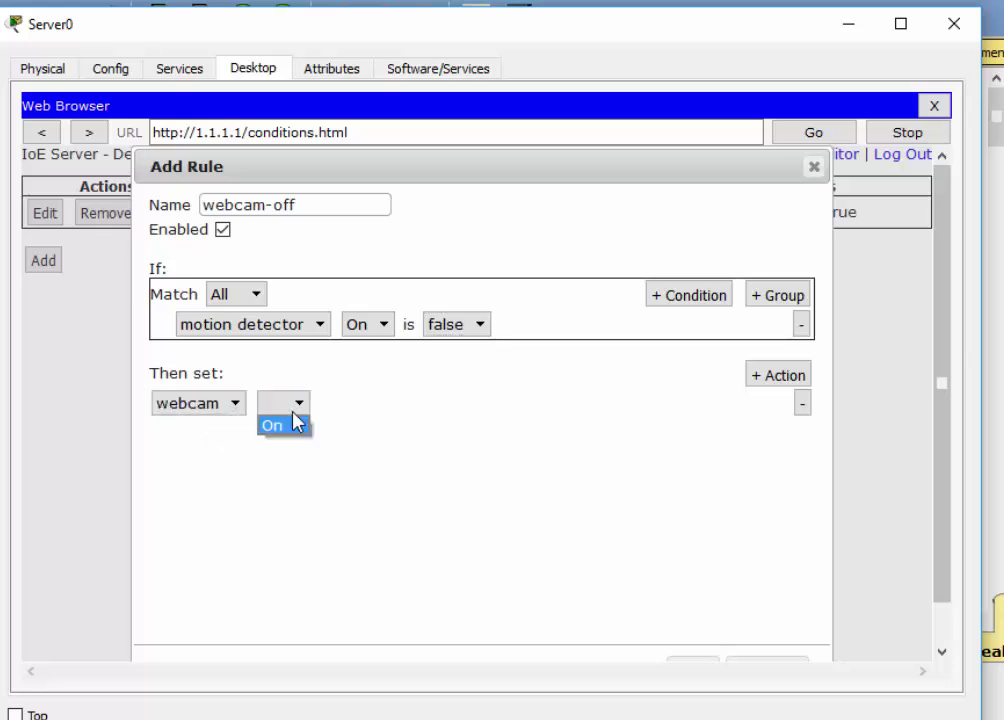
left_click(286, 426)
left_click(376, 405)
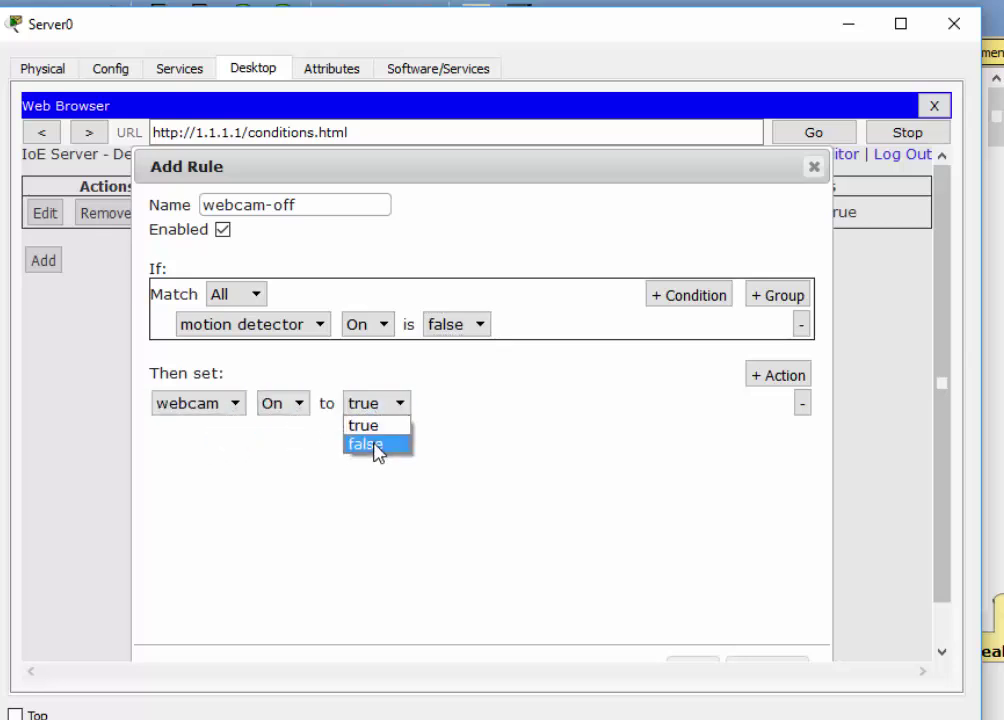
left_click(378, 442)
scroll(935, 320, "down", 1)
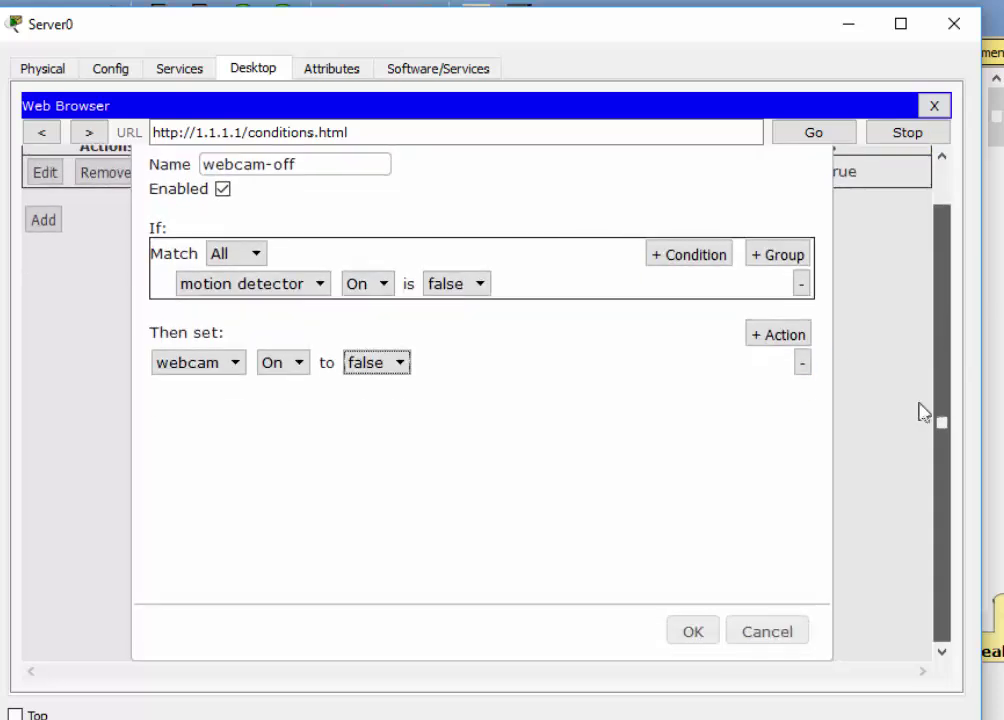
left_click(698, 632)
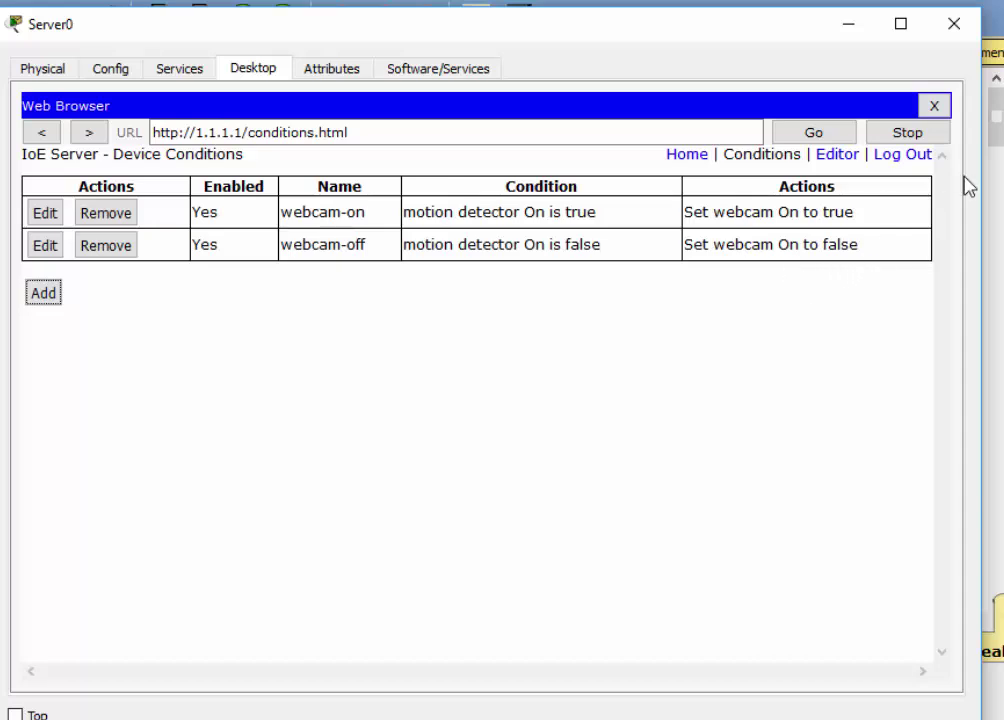
- Show the IoE home page with the webcam and motion detector entries expanded beside the network
left_click(688, 156)
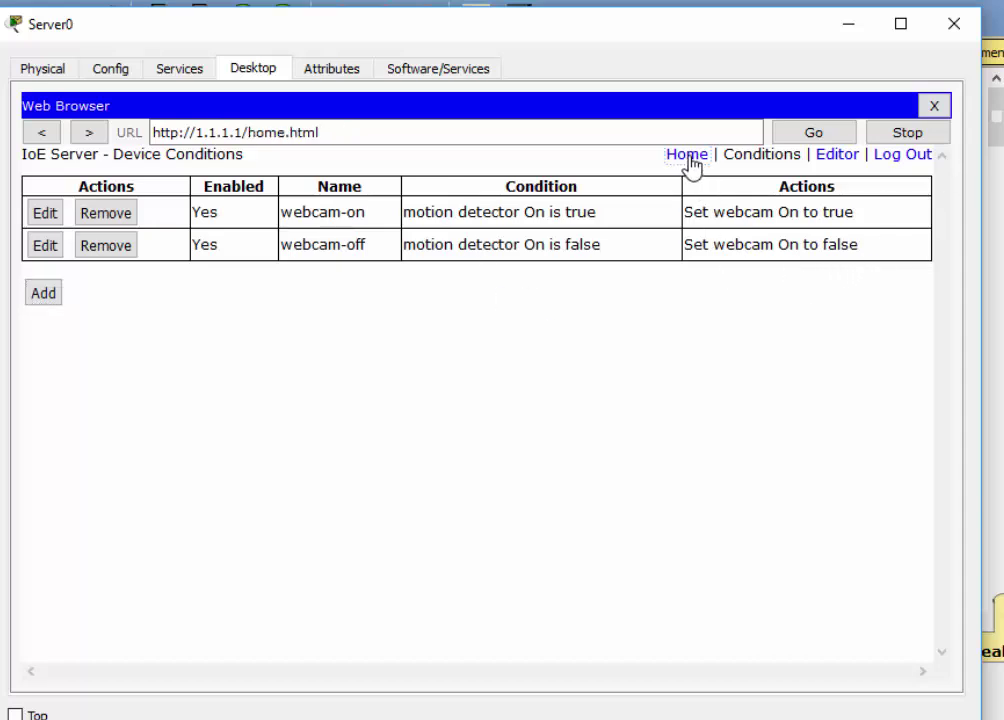
left_click_drag(779, 42, 667, 40)
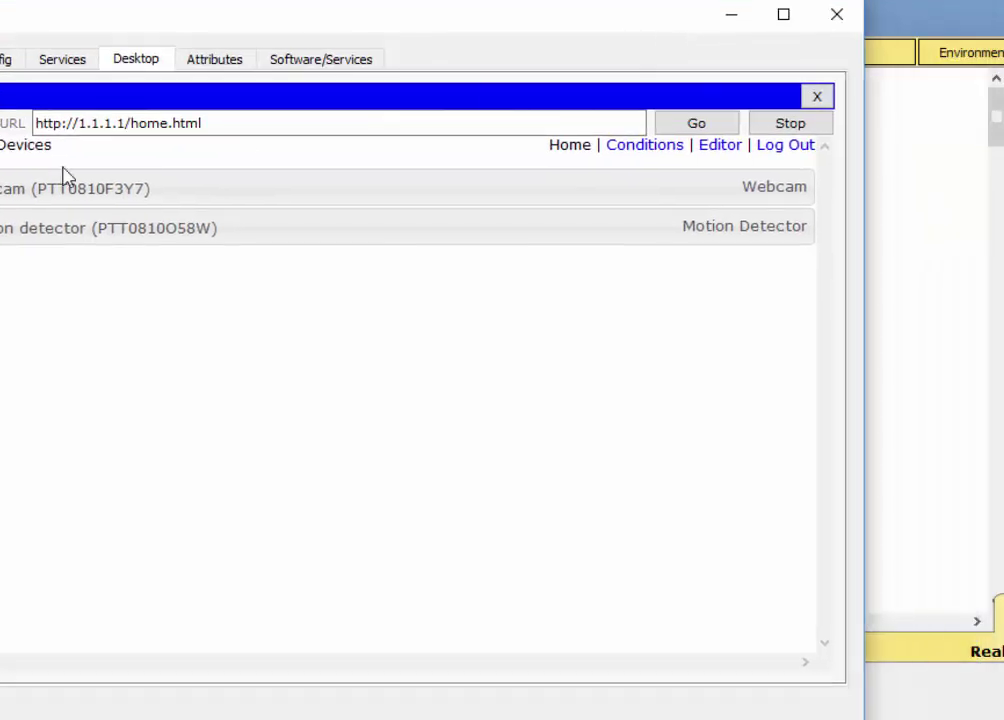
left_click(20, 188)
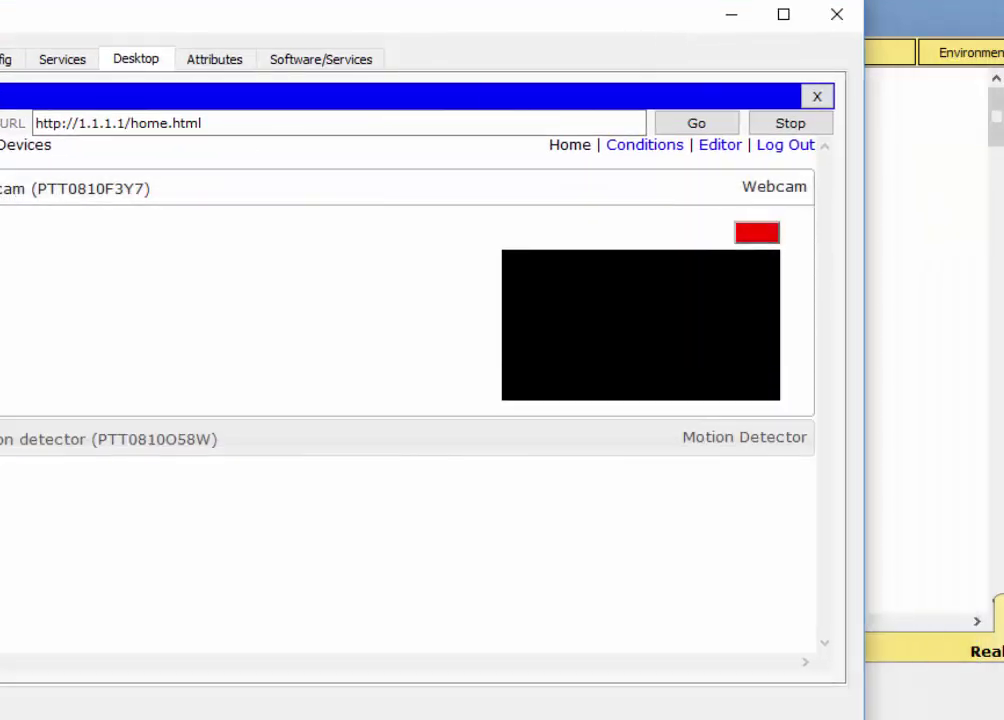
left_click(40, 439)
left_click_drag(515, 10, 258, 20)
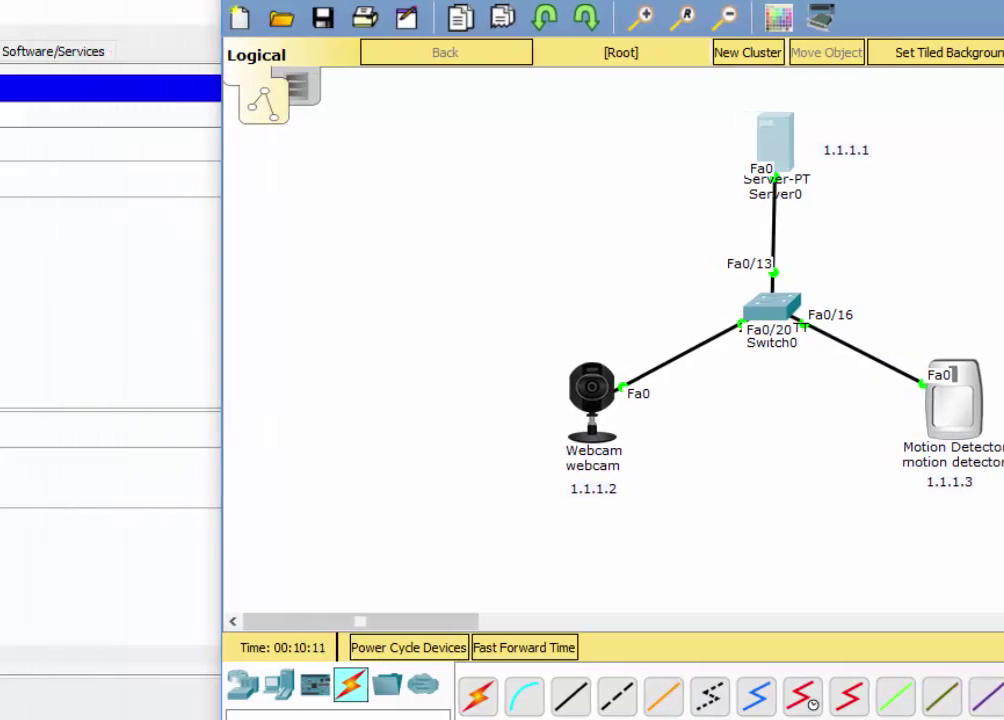
left_click_drag(141, 11, 120, 6)
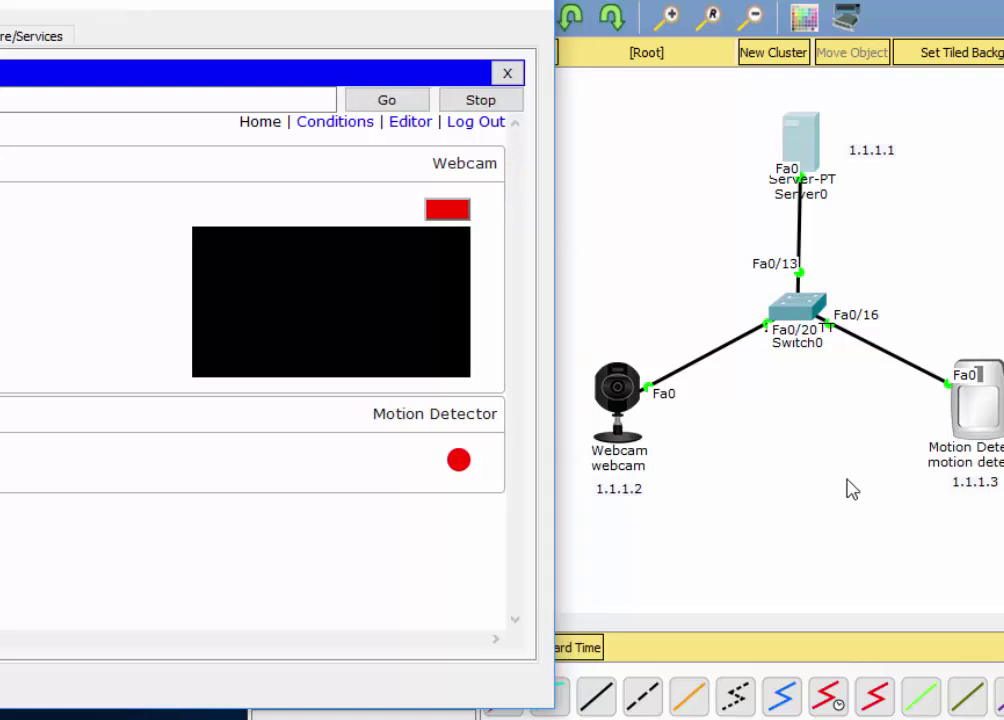
- Trigger the motion detector to switch the webcam on, then restore the network view
left_click(990, 405, "alt")
mouse_move(965, 395)
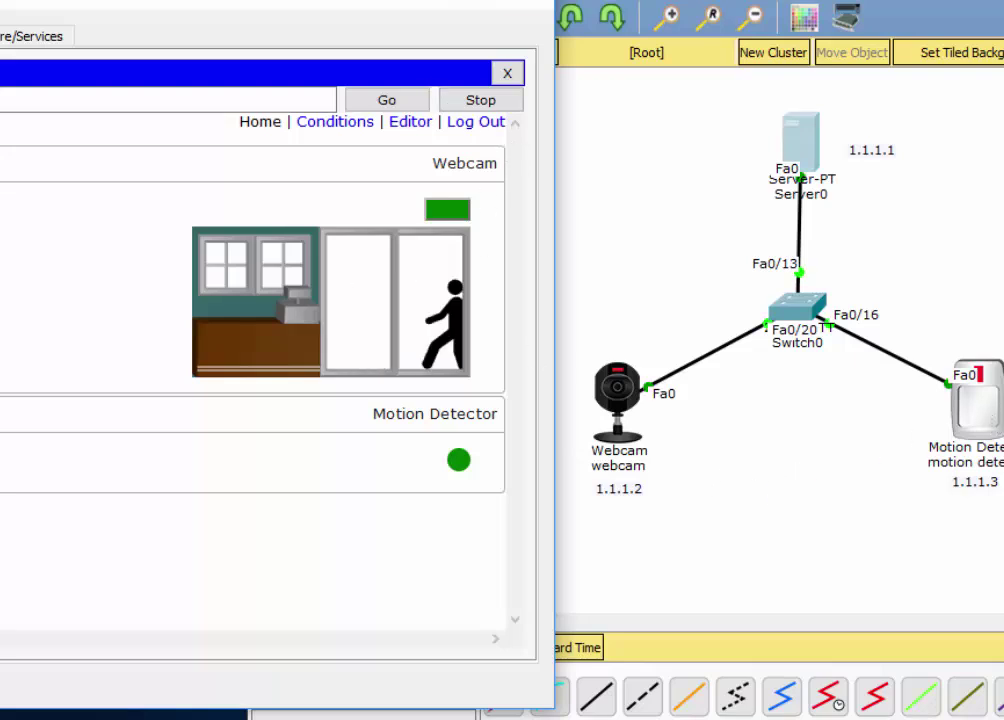
left_click_drag(874, 7, 543, 7)
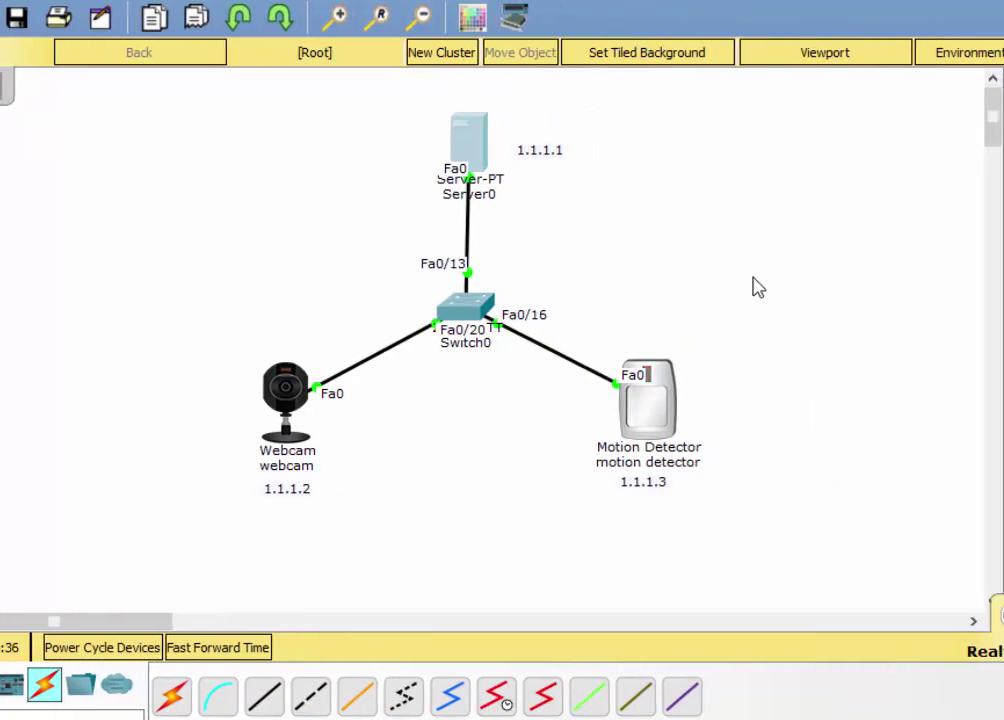
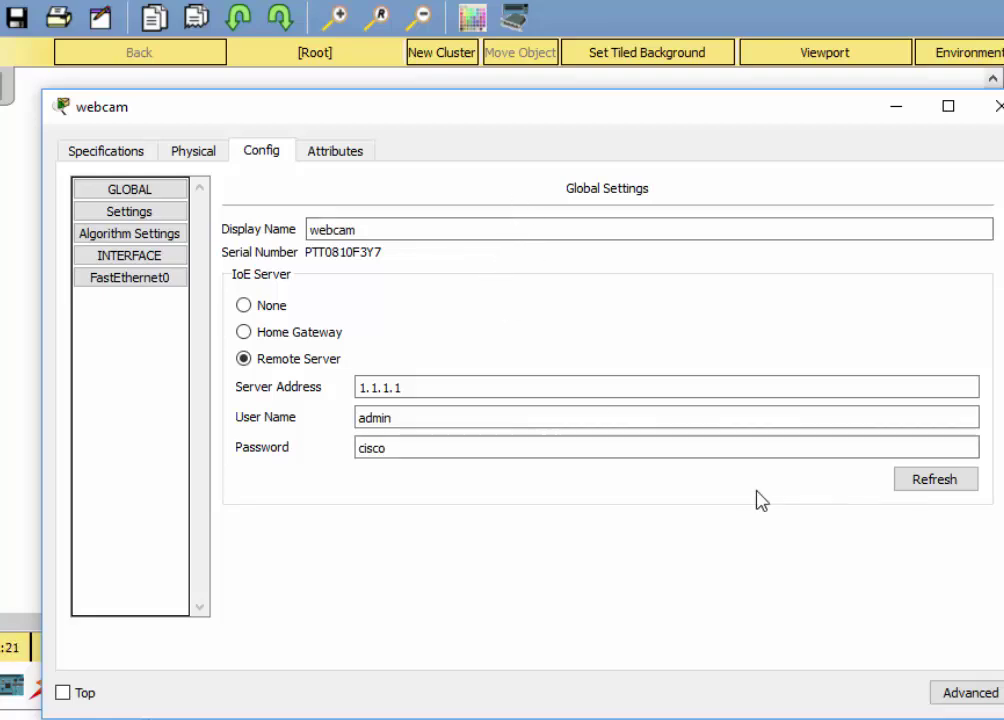
- Set the webcam's network adapter to PT-IOE-NM-1W and check its physical layout
left_click(963, 694)
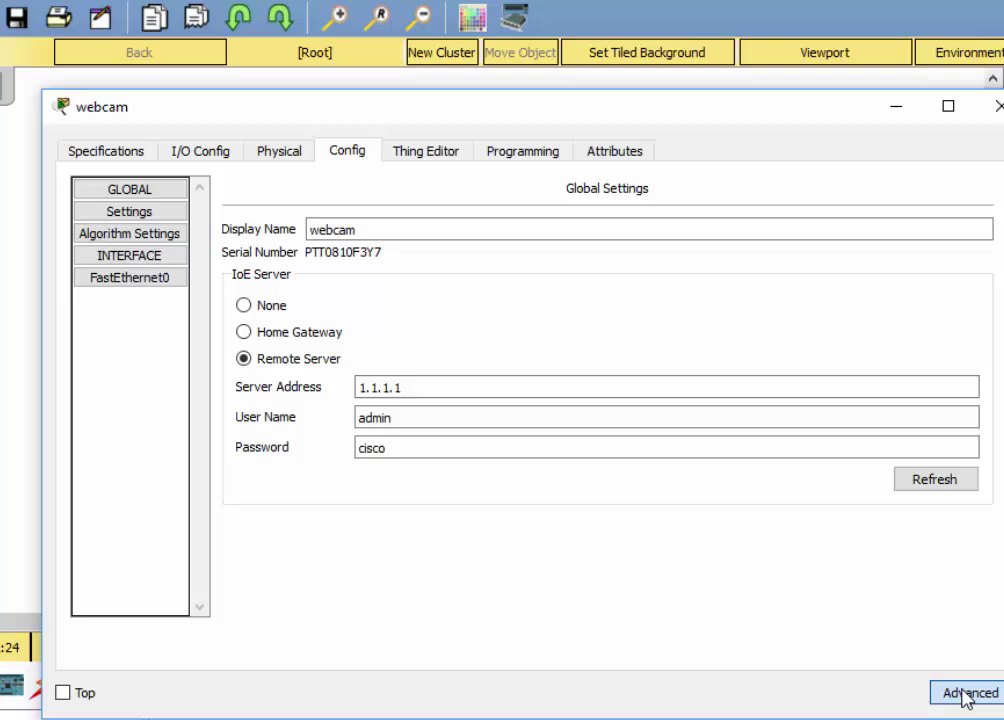
left_click(198, 152)
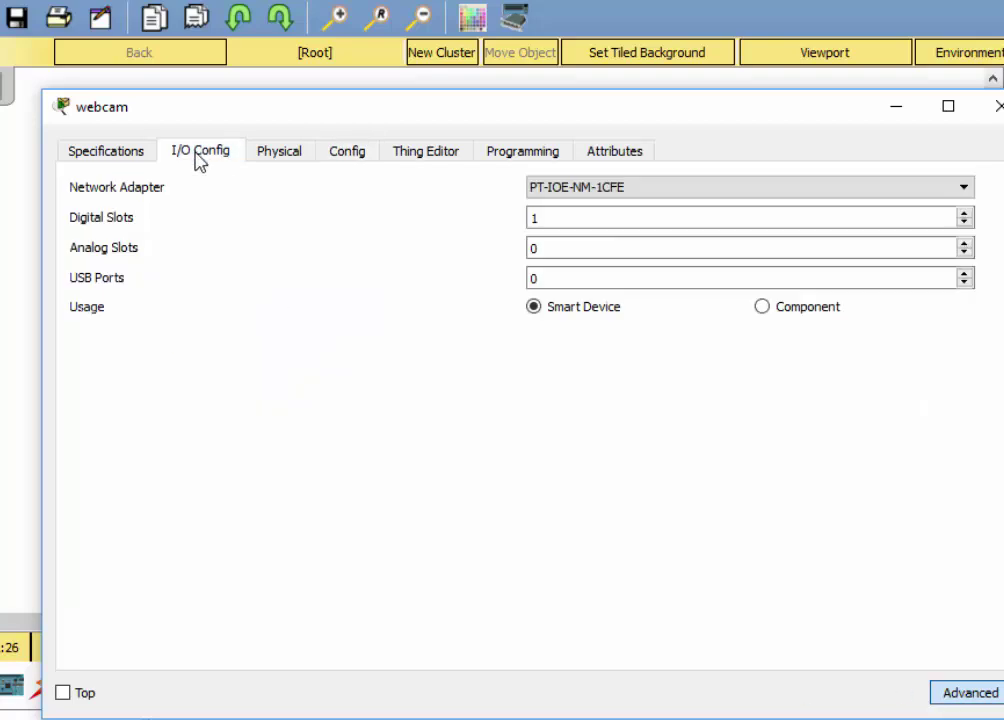
left_click(690, 192)
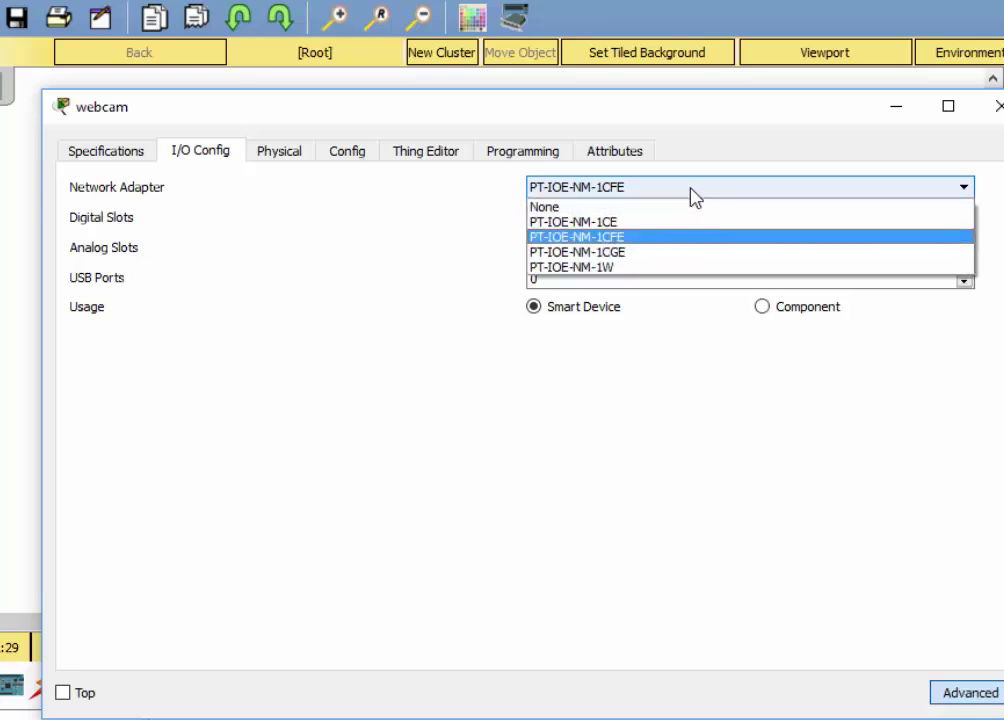
left_click(684, 269)
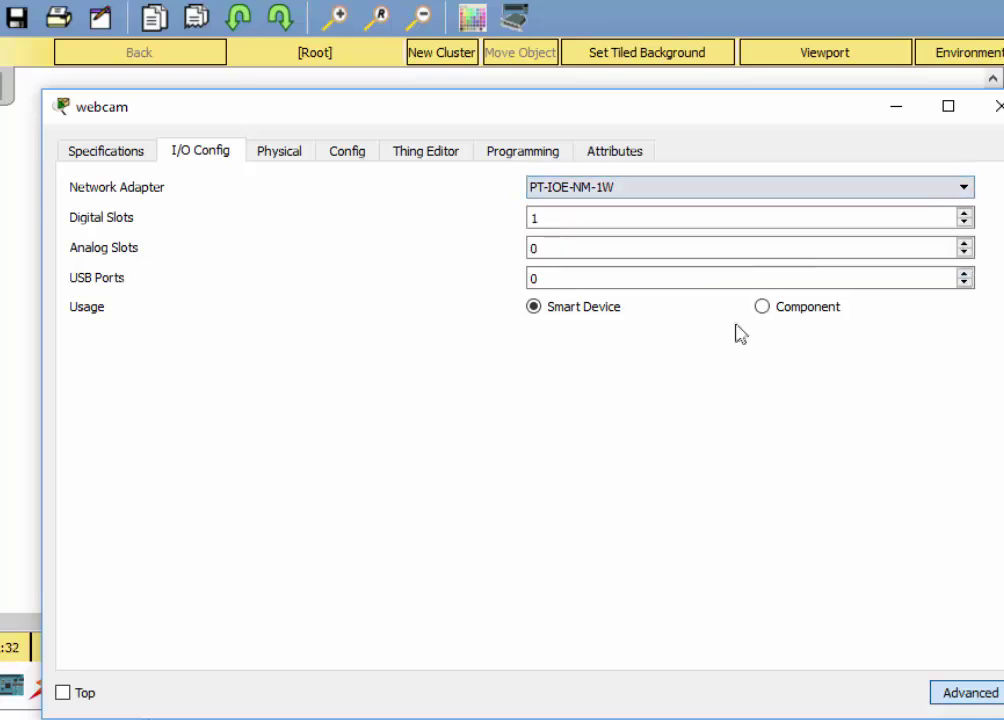
left_click(281, 156)
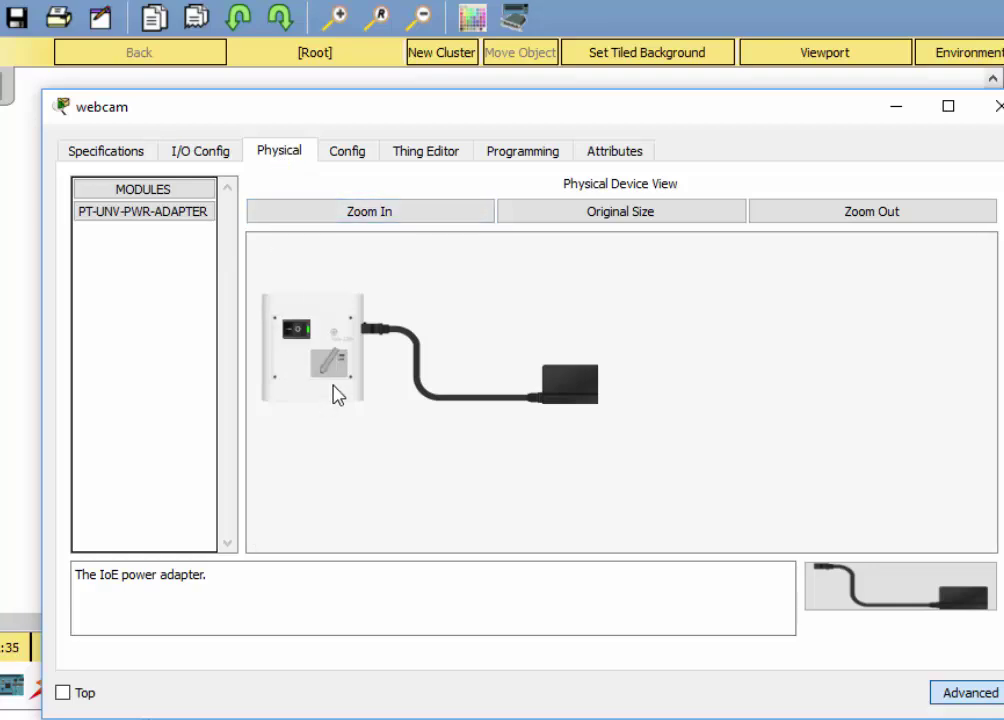
left_click(369, 215)
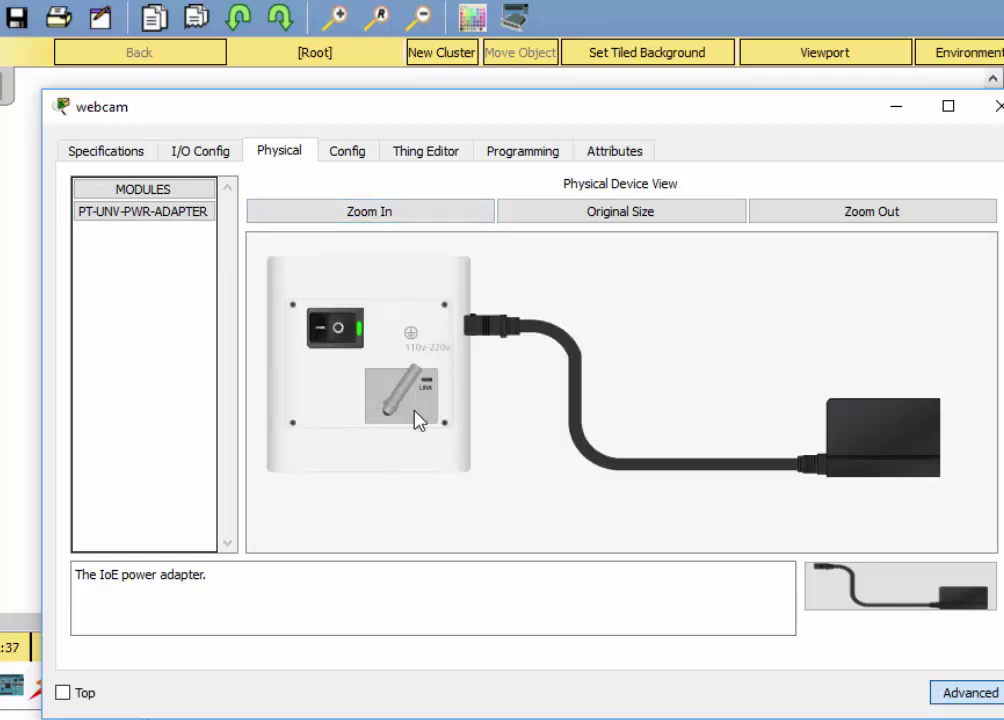
left_click(994, 106)
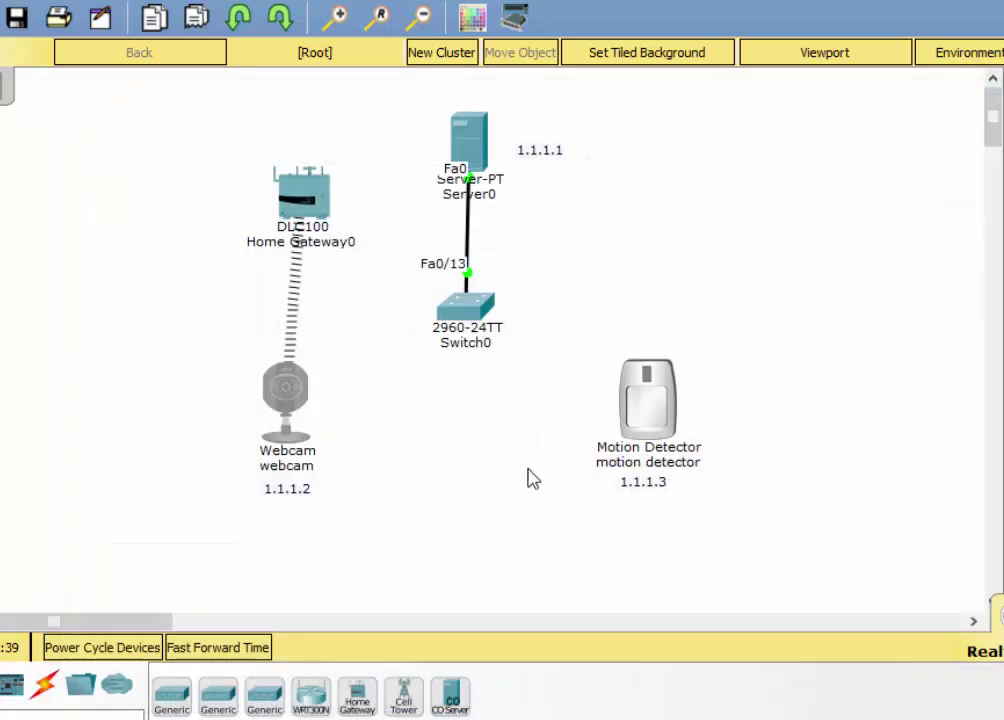
- Set the motion detector's network adapter to PT-IOE-NM-1W and move it closer to the gateway
left_click(650, 402)
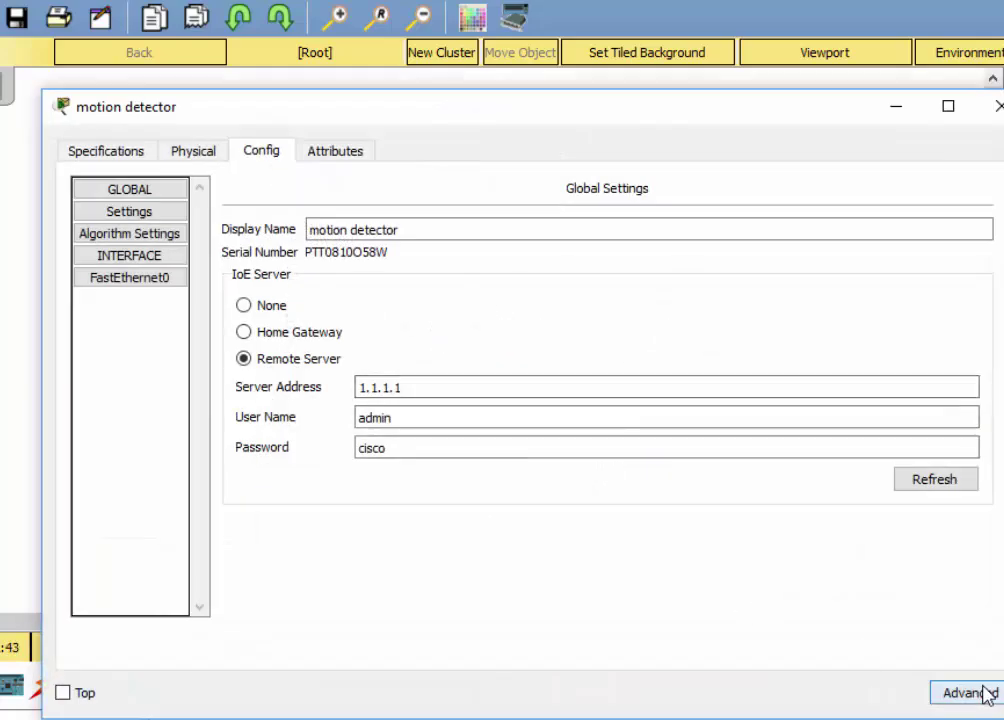
left_click(986, 692)
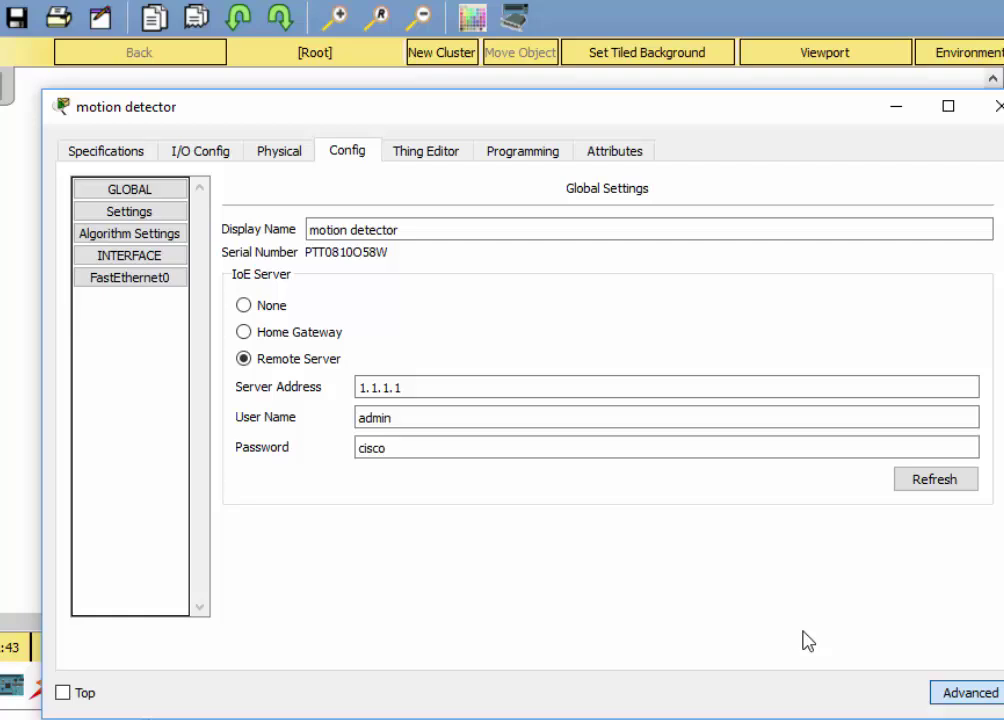
left_click(198, 155)
left_click(618, 189)
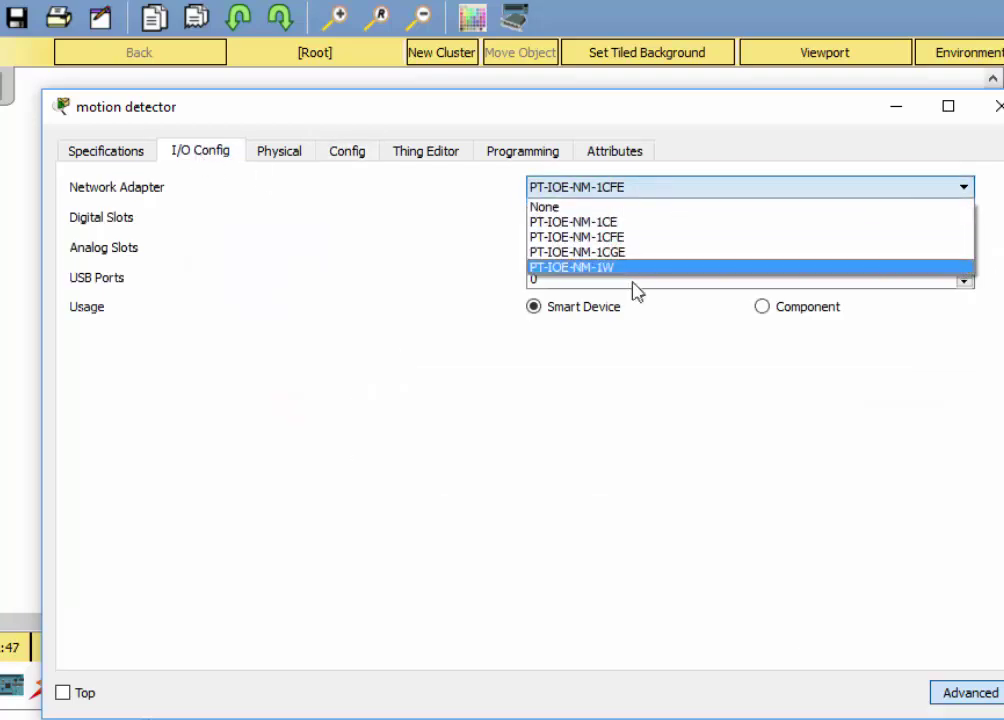
left_click(630, 268)
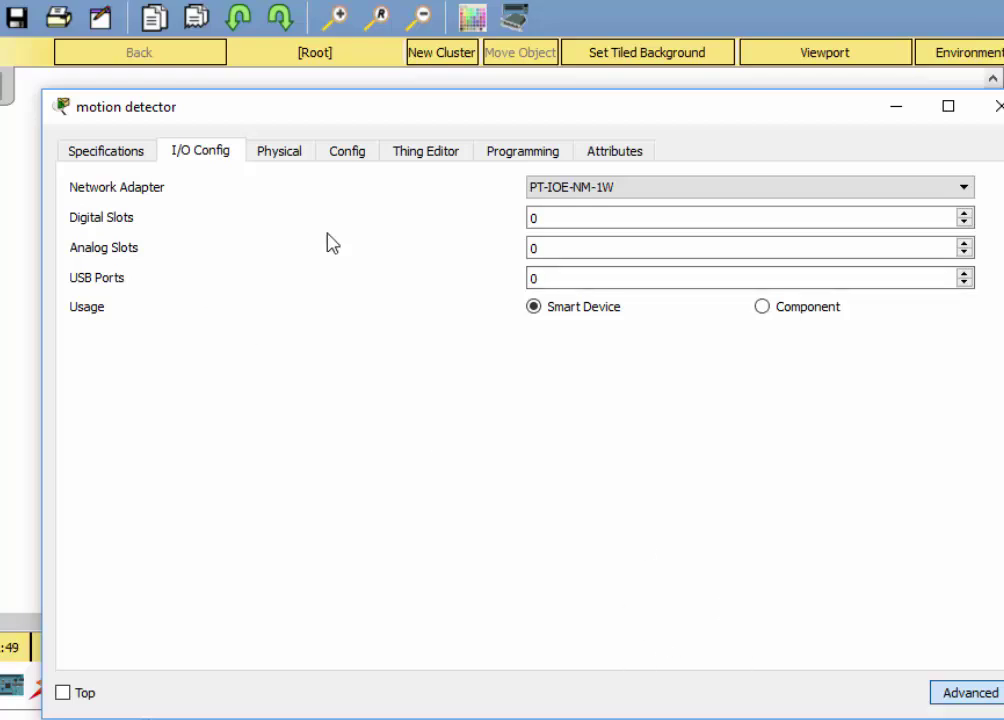
left_click(275, 156)
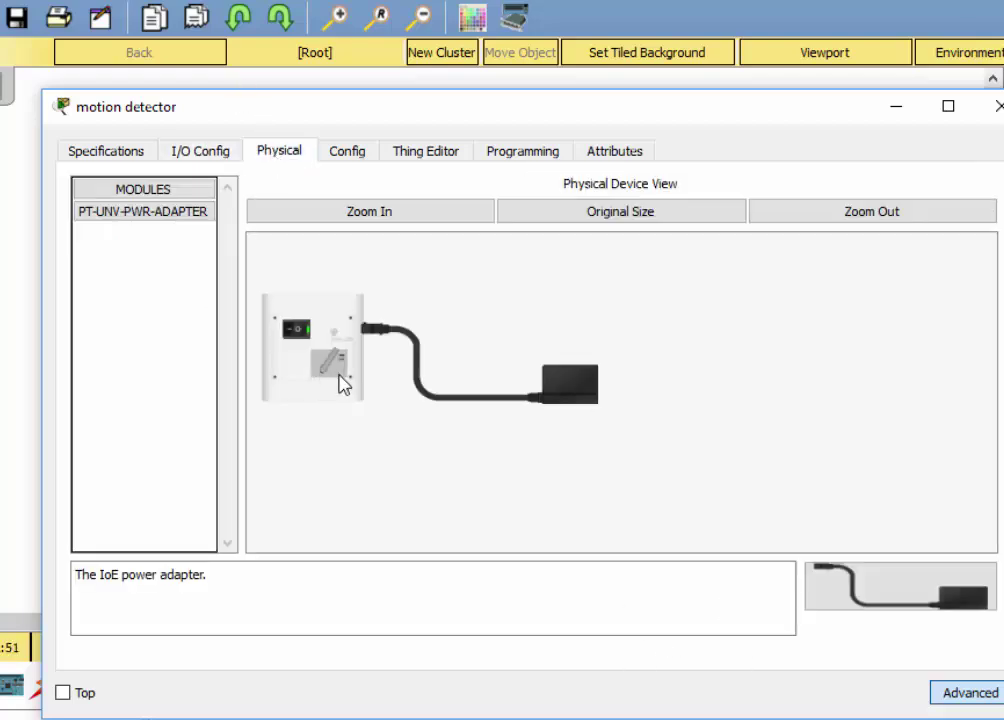
left_click(380, 214)
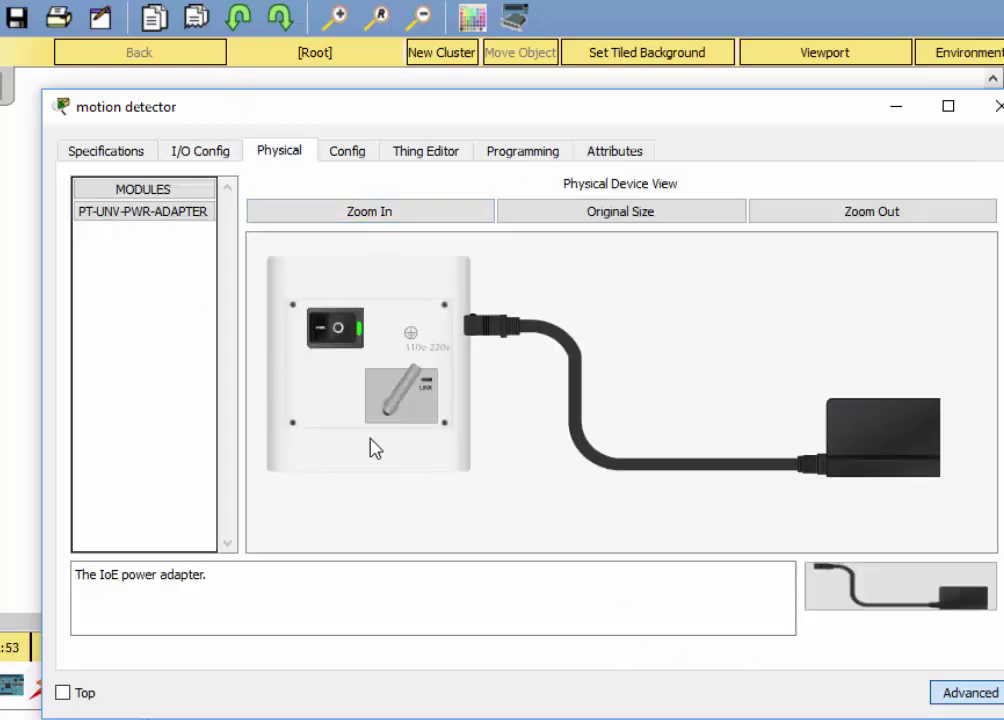
left_click(992, 108)
left_click_drag(658, 408, 451, 455)
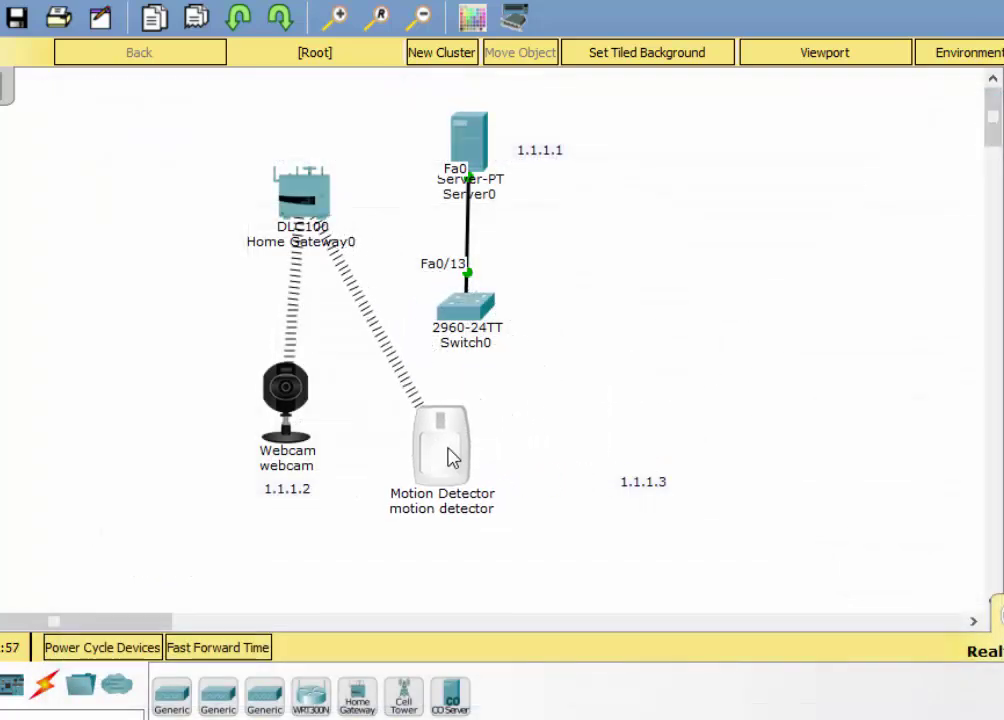
- Move the webcam left and place the 1.1.1.2 and 1.1.1.3 labels under their devices
left_click_drag(284, 412, 209, 430)
left_click_drag(290, 492, 217, 515)
left_click_drag(680, 487, 436, 553)
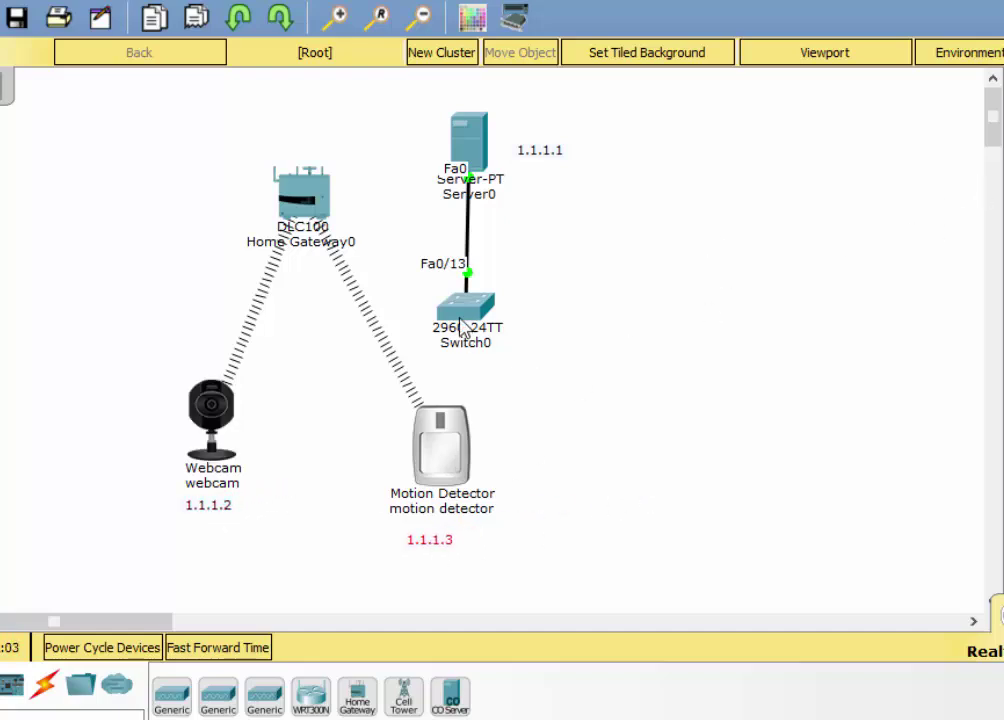
- Delete Switch0, Server0 and the leftover 1.1.1.1 label from the topology
left_click_drag(462, 327, 622, 297)
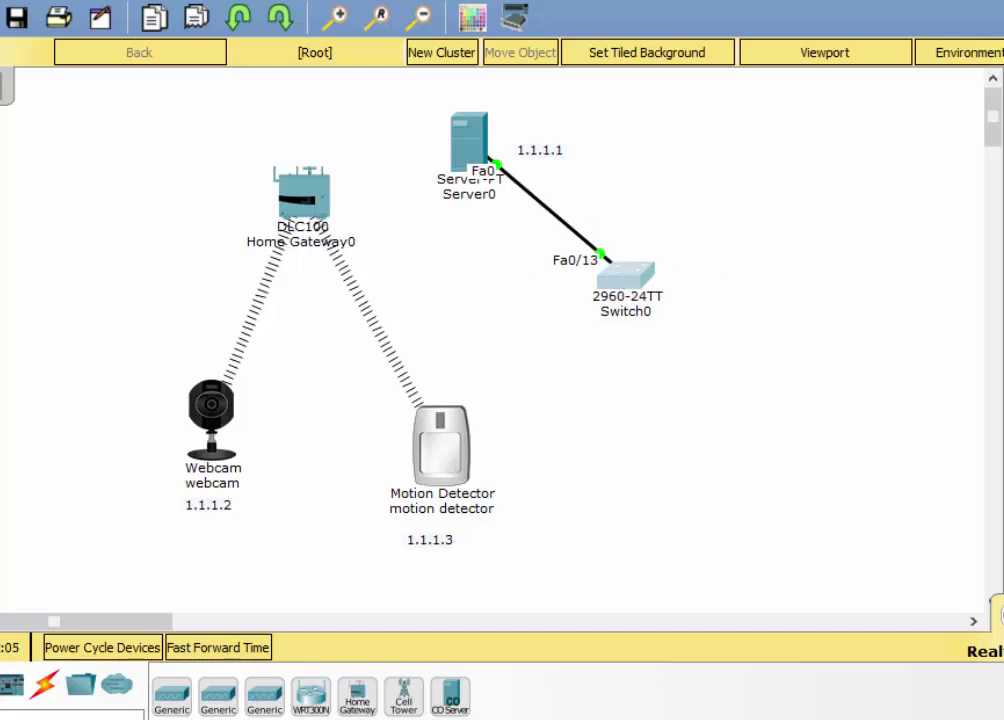
key("Delete")
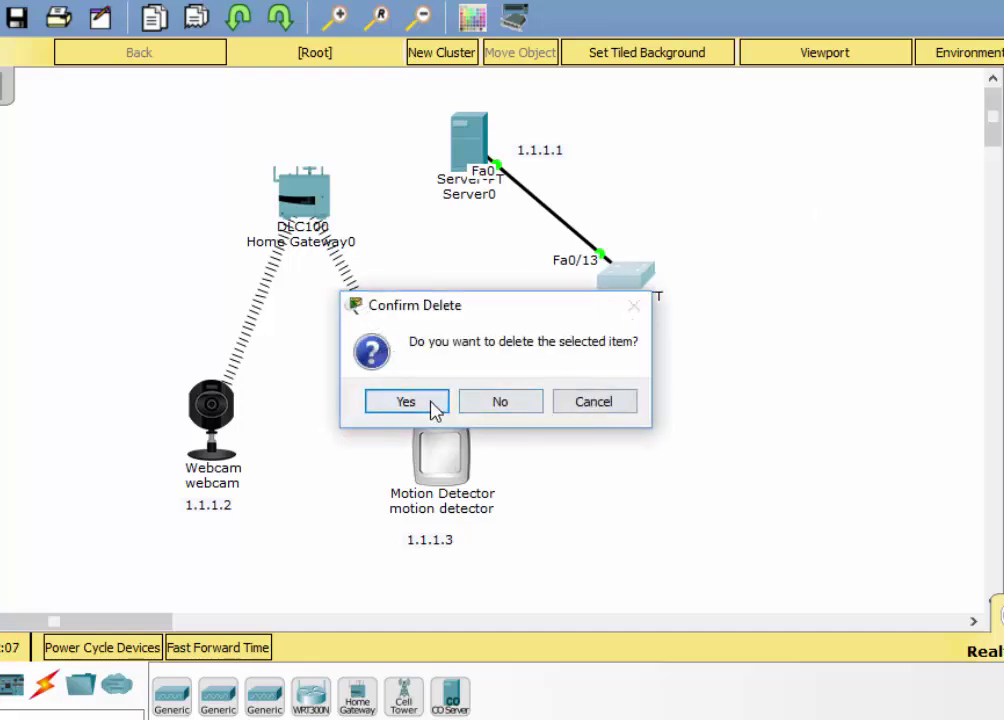
left_click(434, 405)
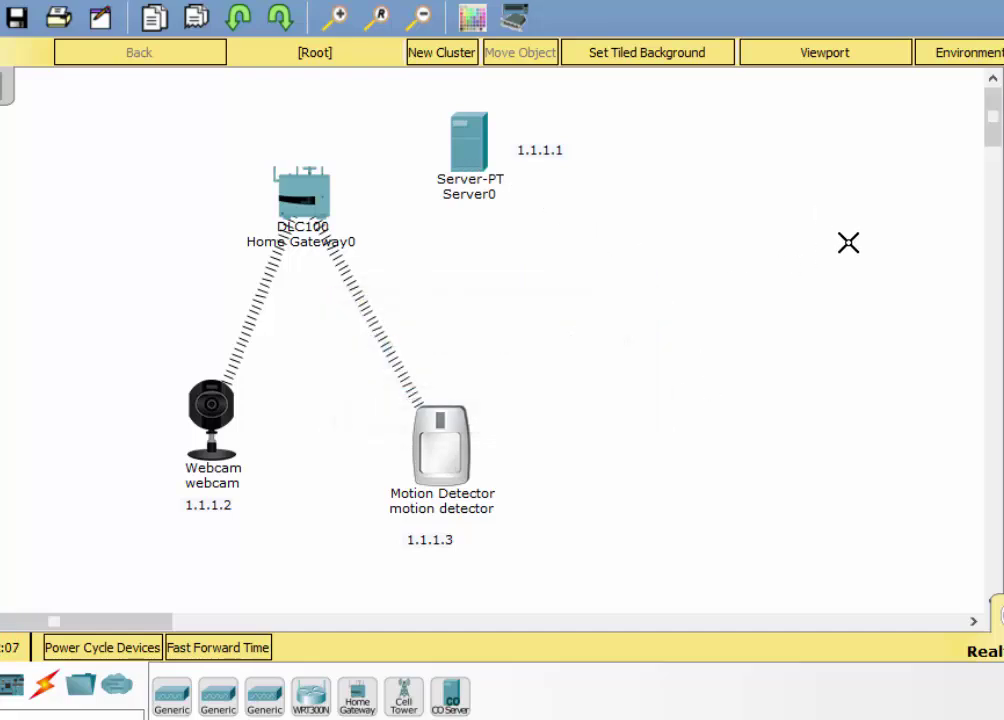
left_click(482, 155)
left_click(539, 150)
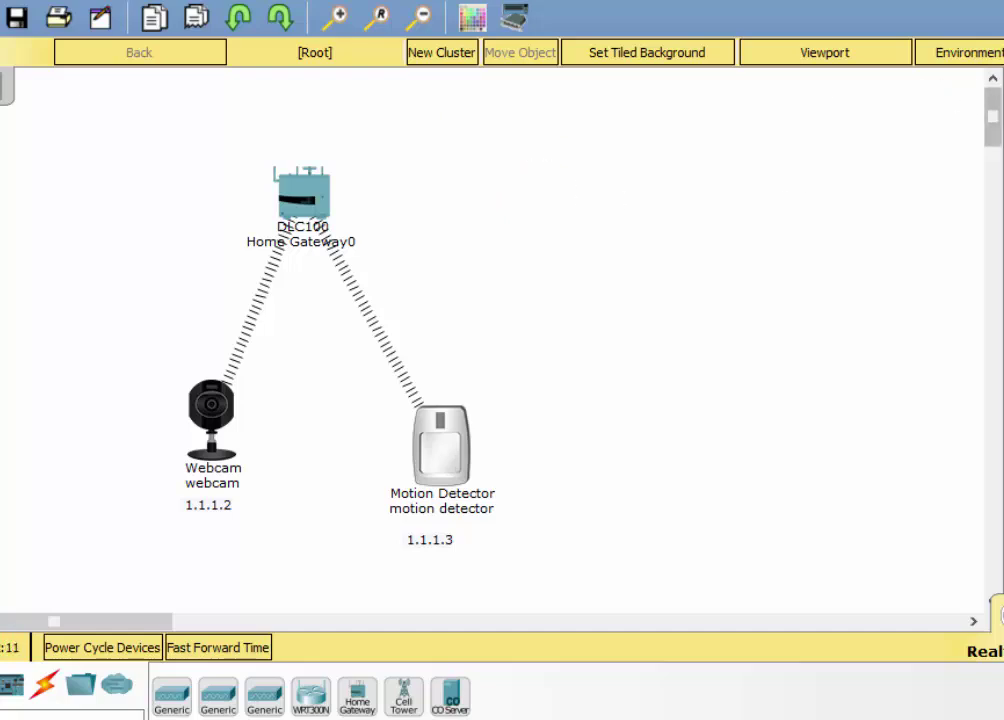
- Move Home Gateway0 to top centre and the motion detector and its 1.1.1.3 label right
left_click_drag(332, 197, 466, 179)
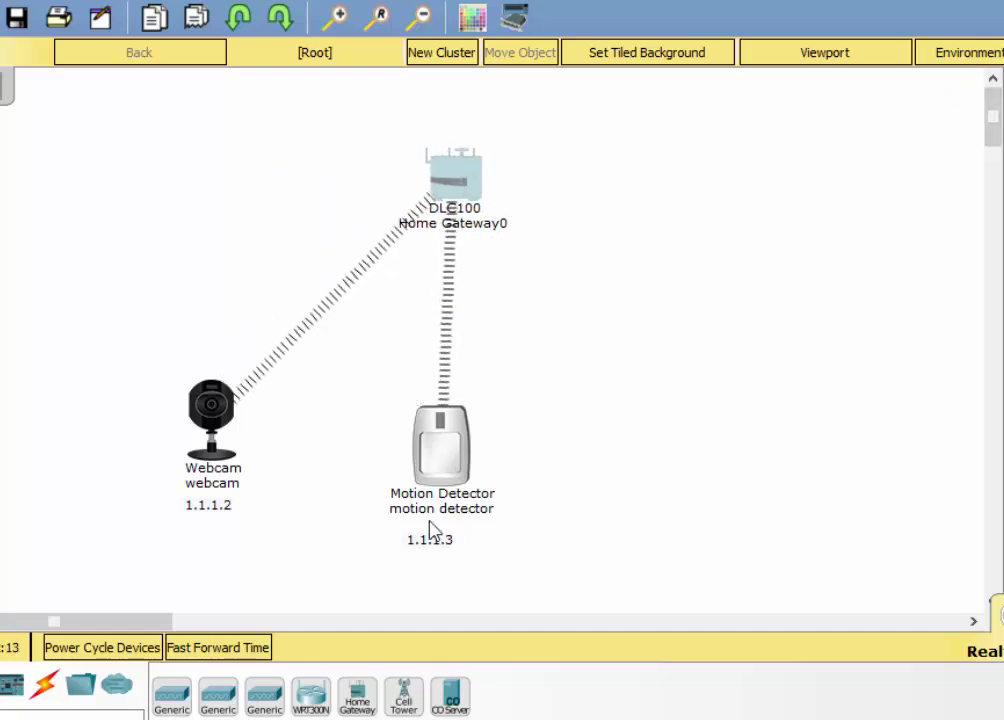
left_click_drag(446, 480, 626, 437)
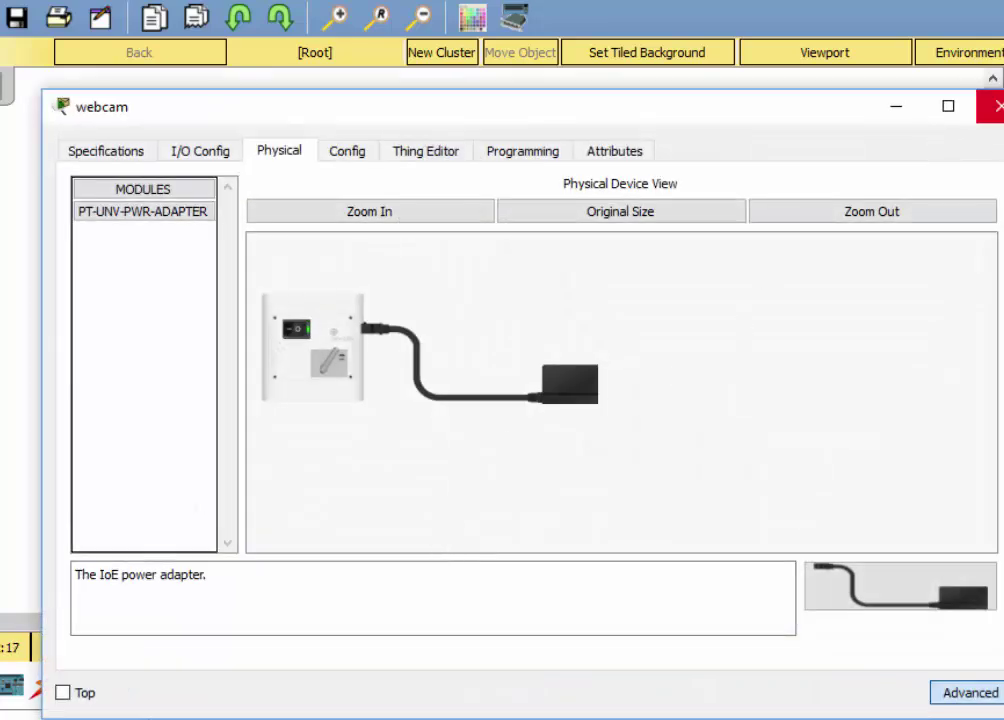
left_click(999, 106)
left_click_drag(448, 547, 642, 500)
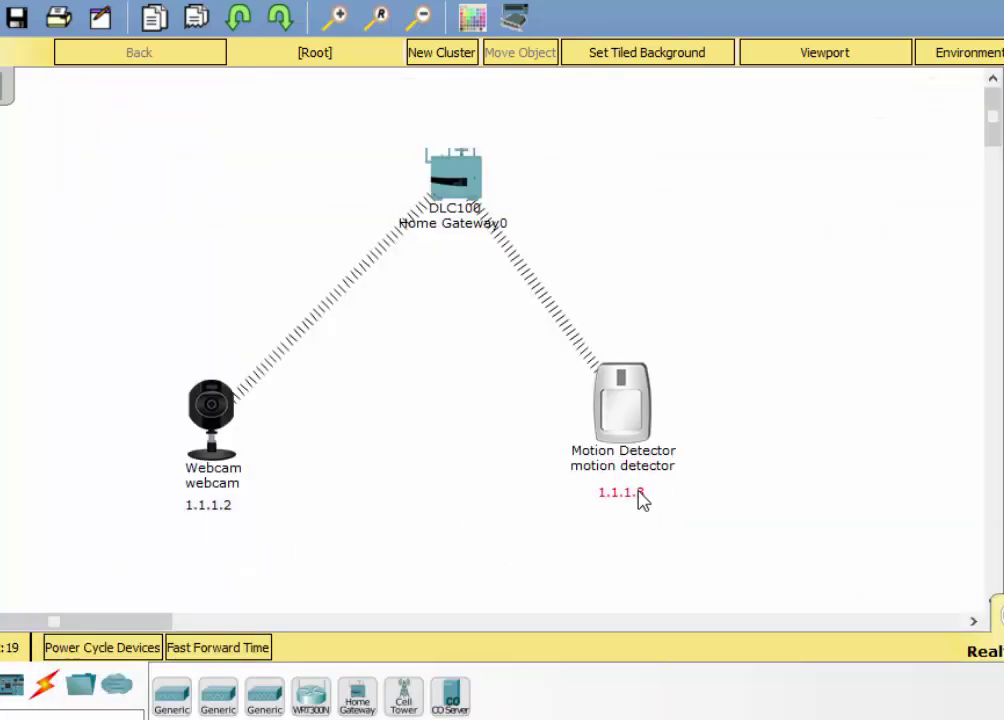